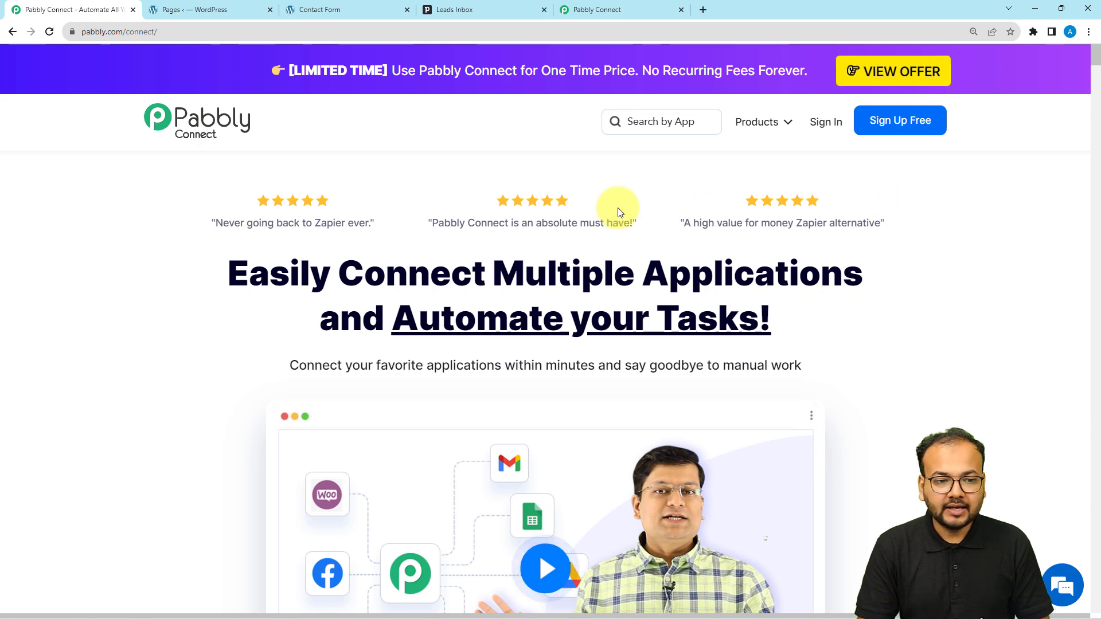
# Step: Create a workflow named "Create Lead in Pipedrive from Elementor Forms Submission" in the Pabbly Connect dashboard
pyautogui.click(576, 10)
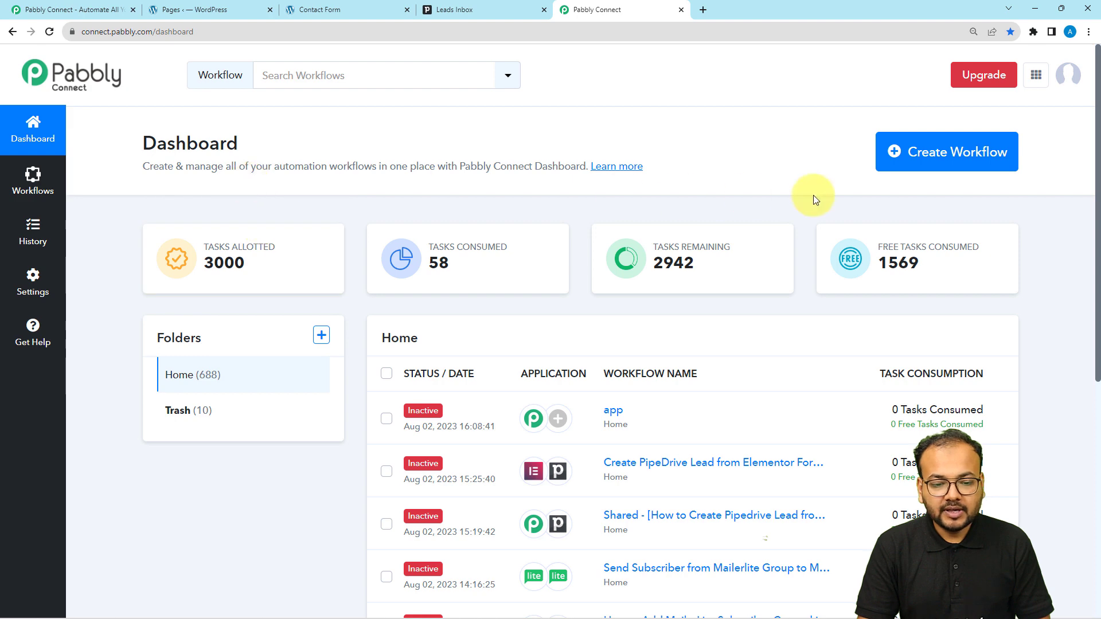
pyautogui.click(951, 161)
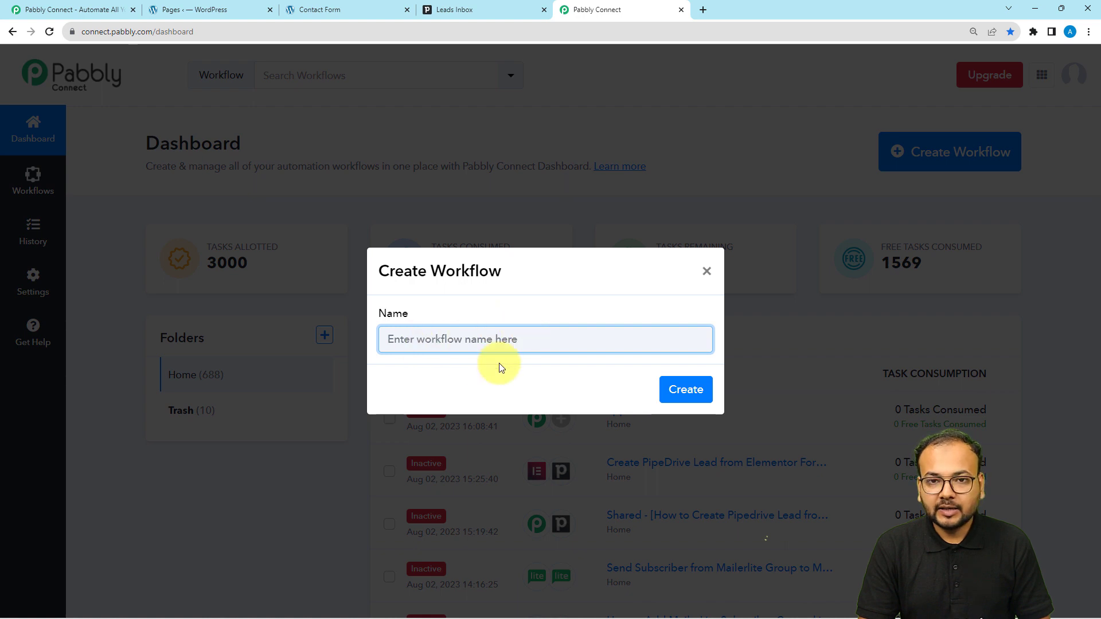
pyautogui.write('Create Lead in Pipedrive from Elementor Forms Submission')
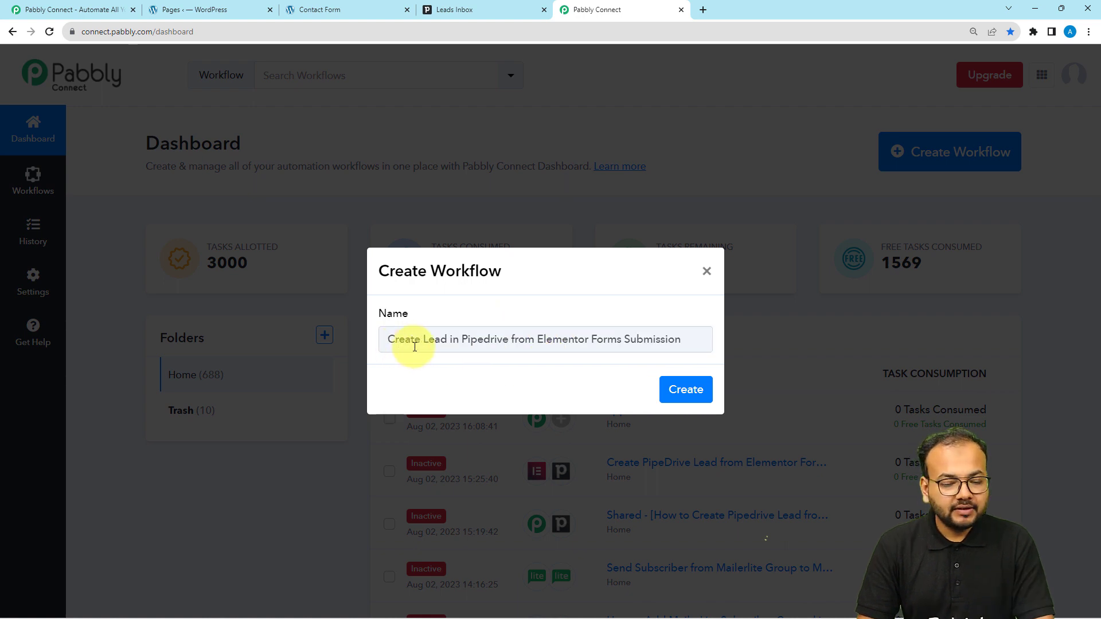
pyautogui.click(667, 395)
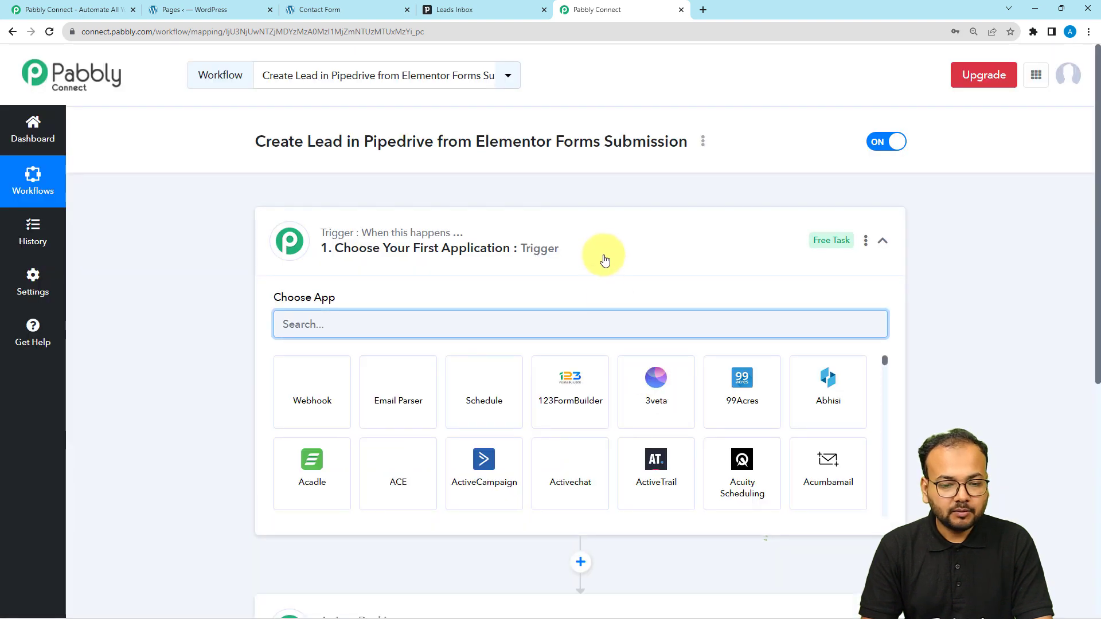
# Step: Set the workflow's trigger app to Elementor with the New Form Submission event and review its webhook setup instructions
pyautogui.click(602, 246)
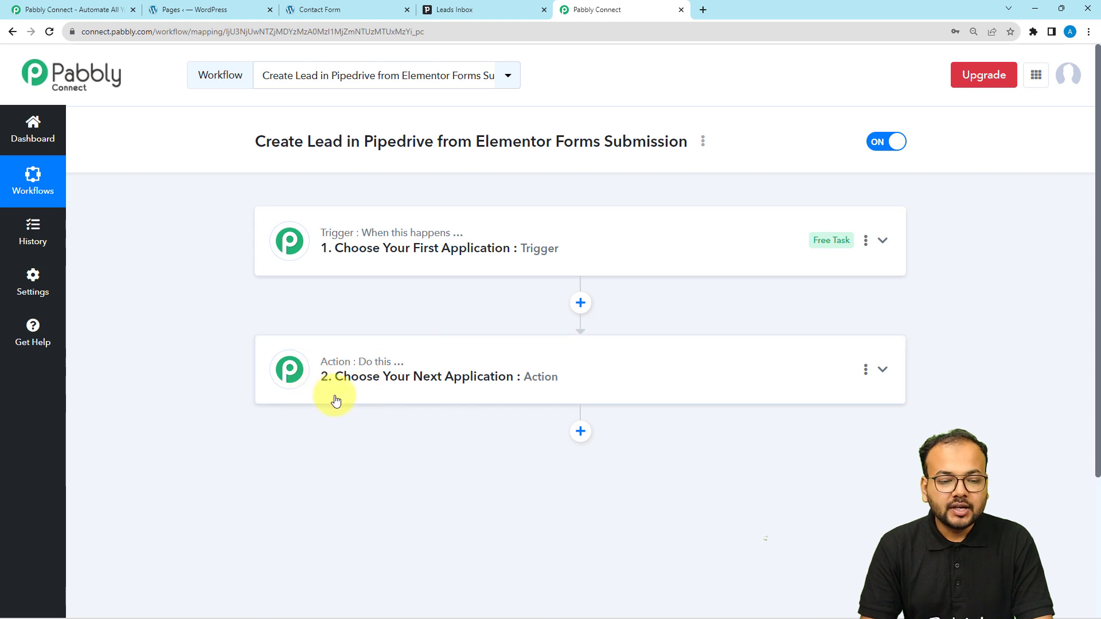
pyautogui.moveTo(335, 242)
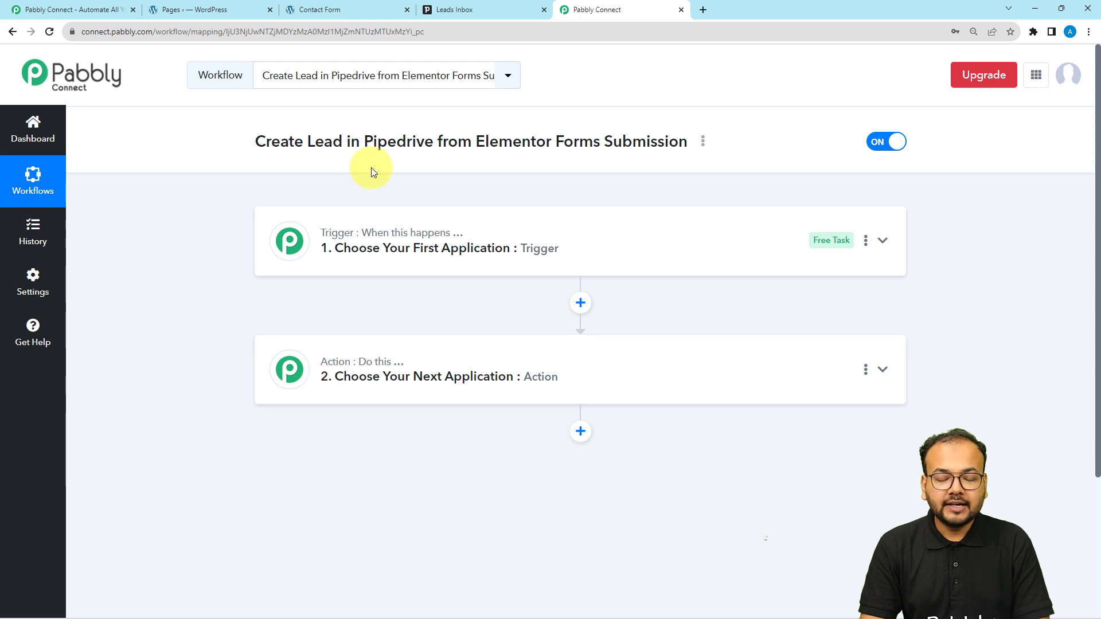
pyautogui.click(443, 248)
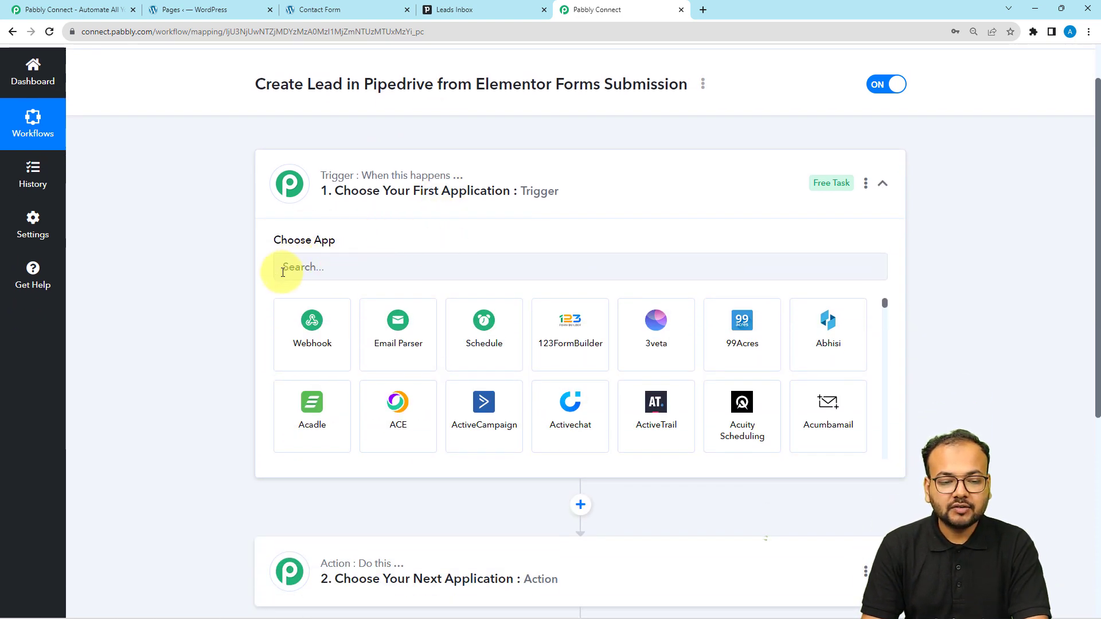
pyautogui.click(329, 271)
pyautogui.write('elem')
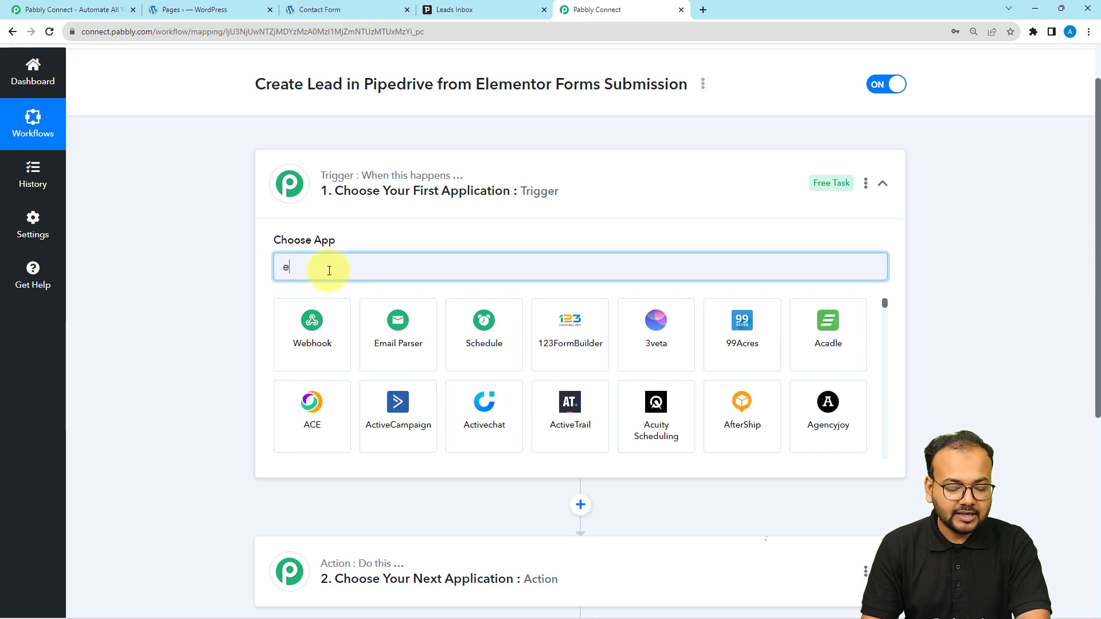
pyautogui.click(322, 336)
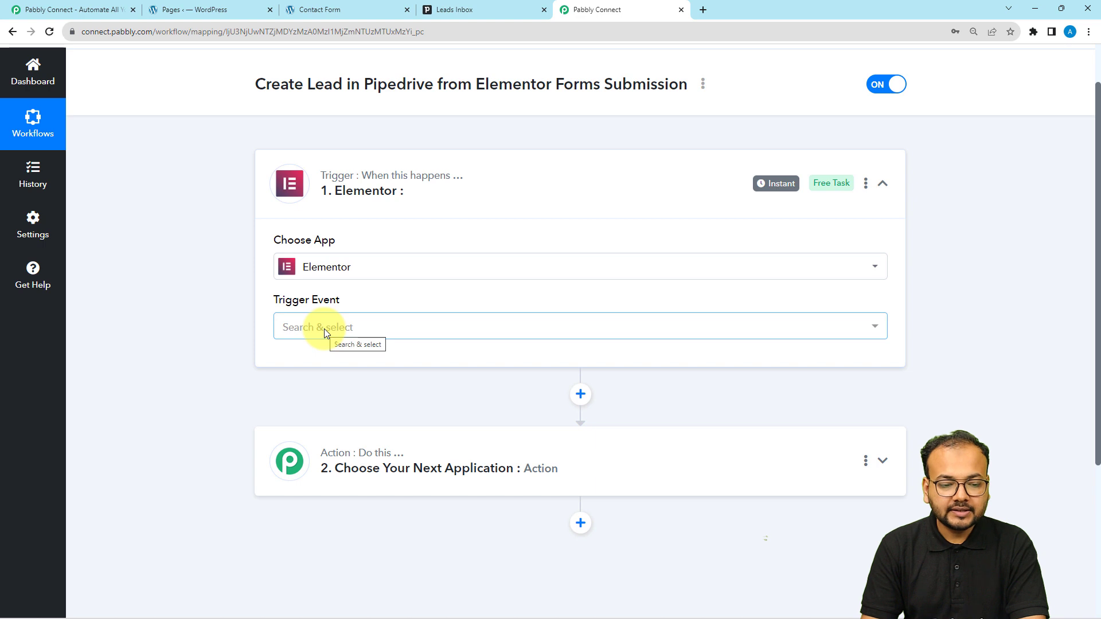
pyautogui.click(324, 329)
pyautogui.click(314, 406)
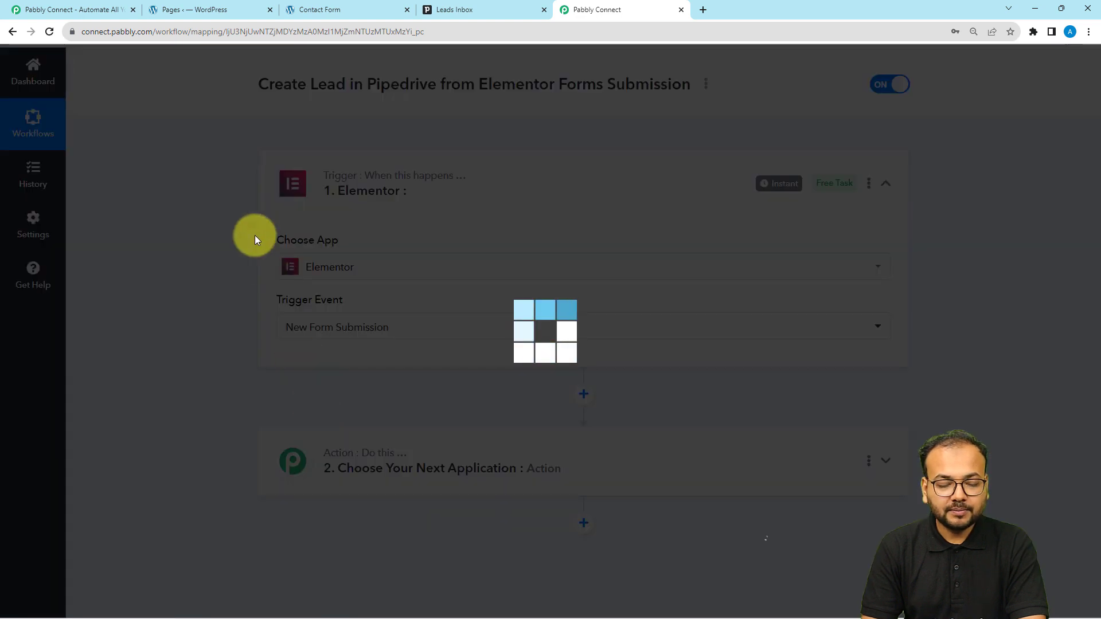
pyautogui.scroll(-2, 255, 240)
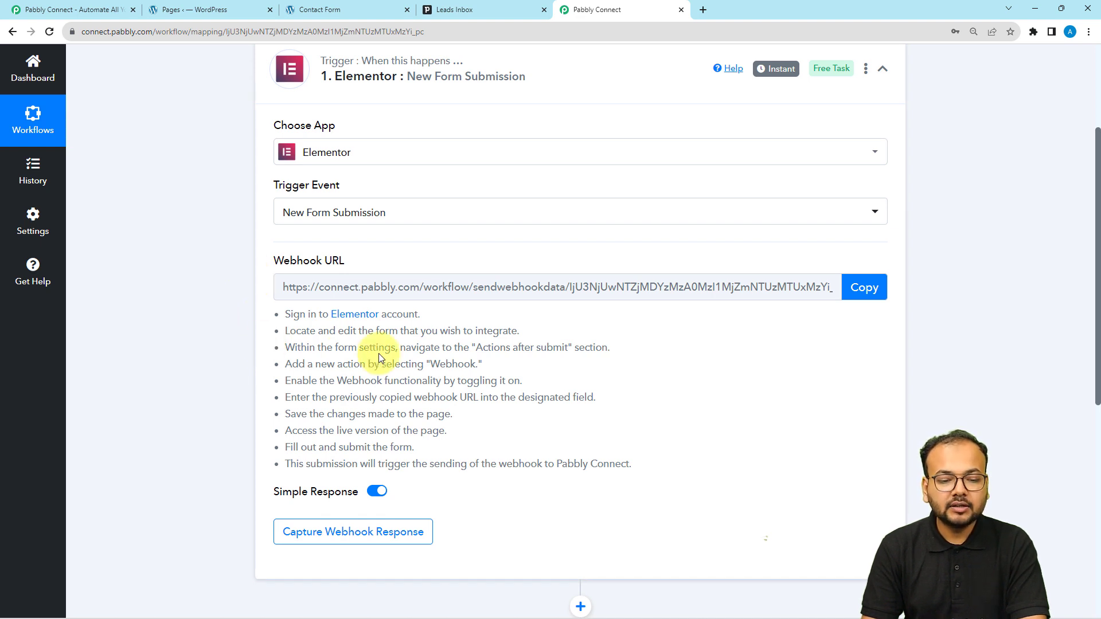
pyautogui.moveTo(294, 266)
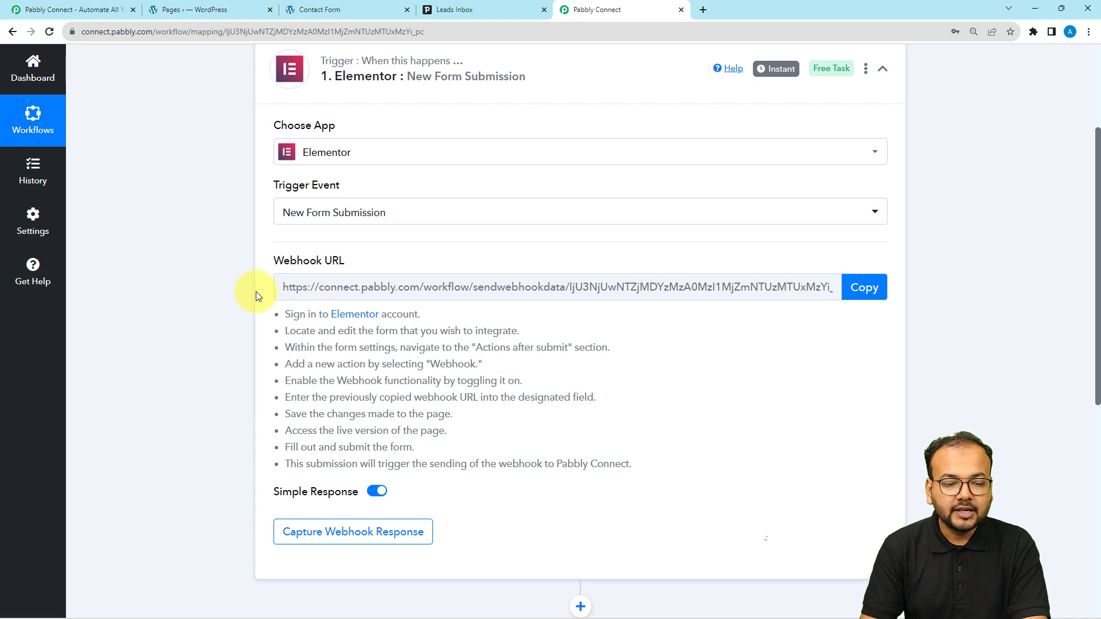
pyautogui.moveTo(284, 314); pyautogui.dragTo(365, 448)
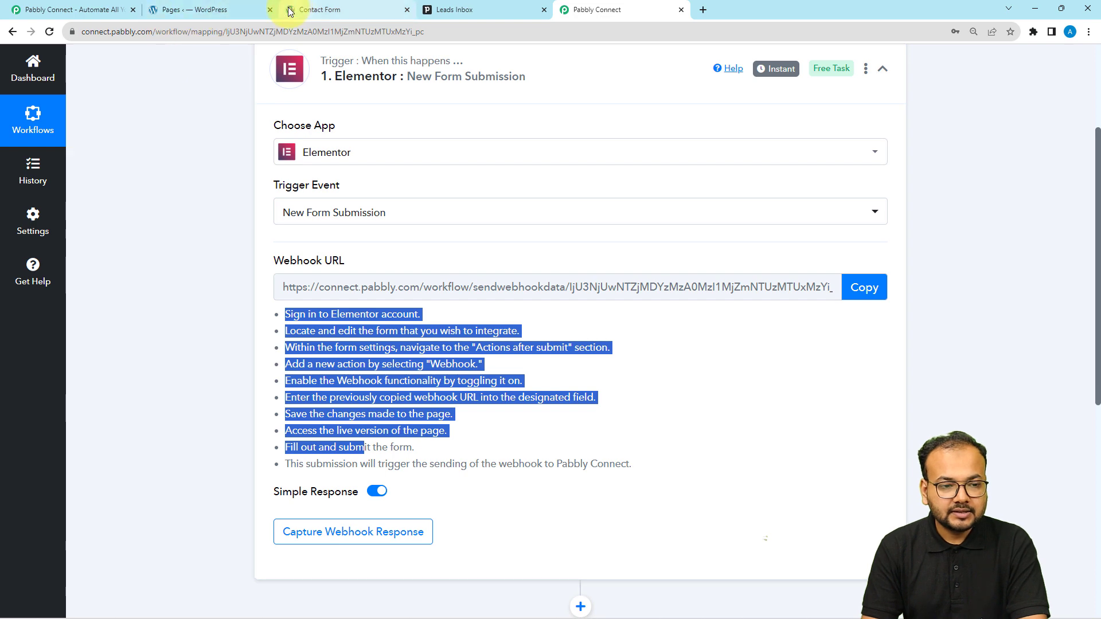
# Step: Switch to the WordPress Contact Form page, open it in the Elementor editor and select its form widget for editing
pyautogui.click(228, 10)
pyautogui.scroll(1, 219, 207)
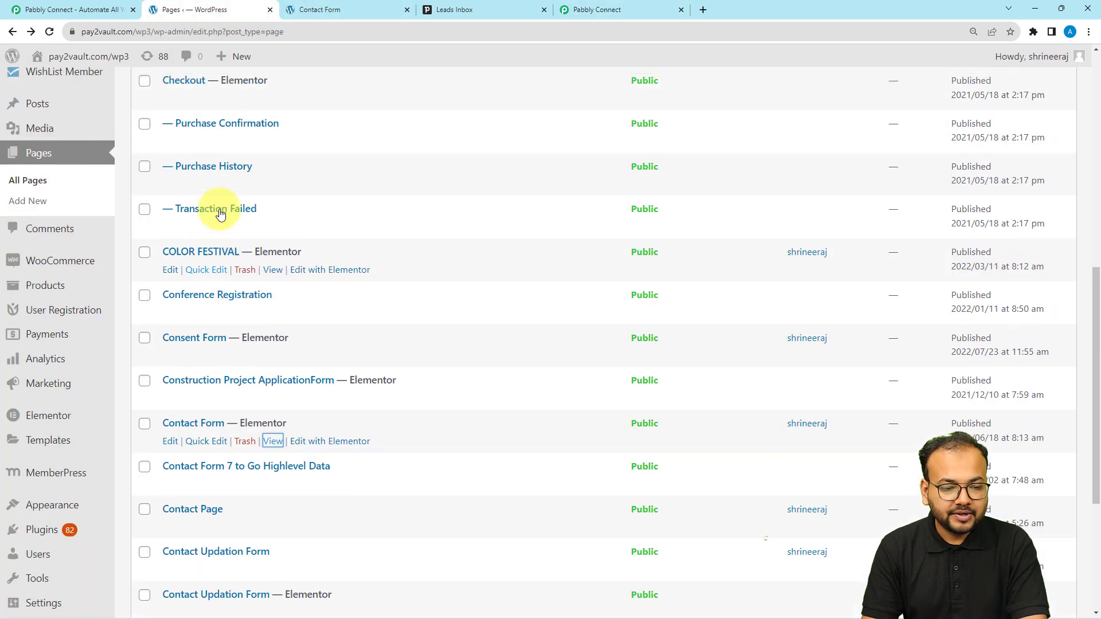
pyautogui.scroll(1, 221, 214)
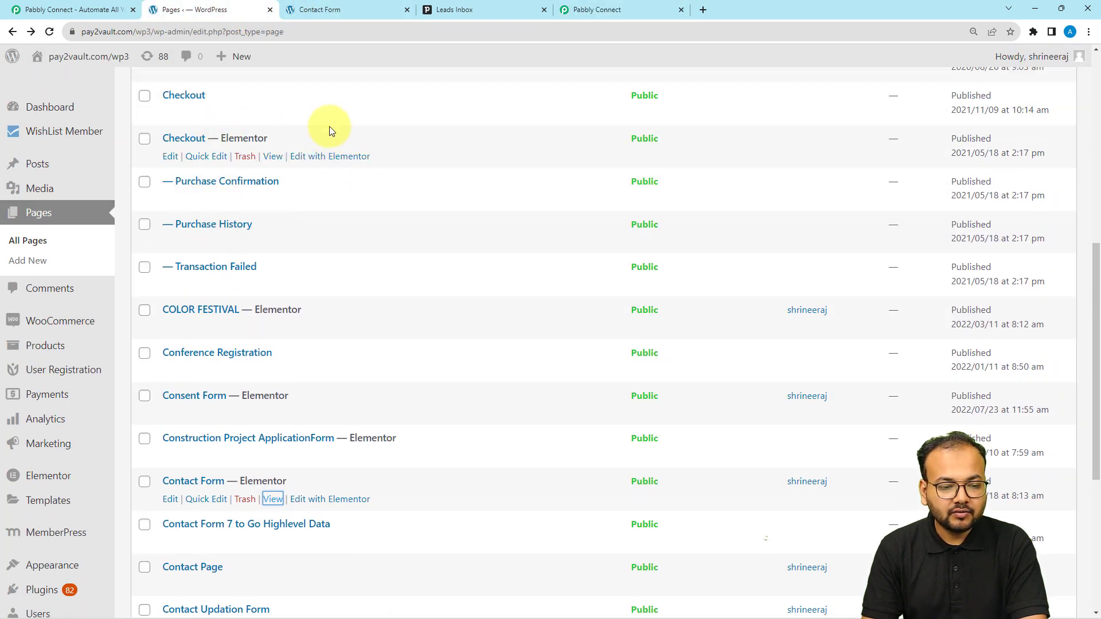
pyautogui.click(339, 7)
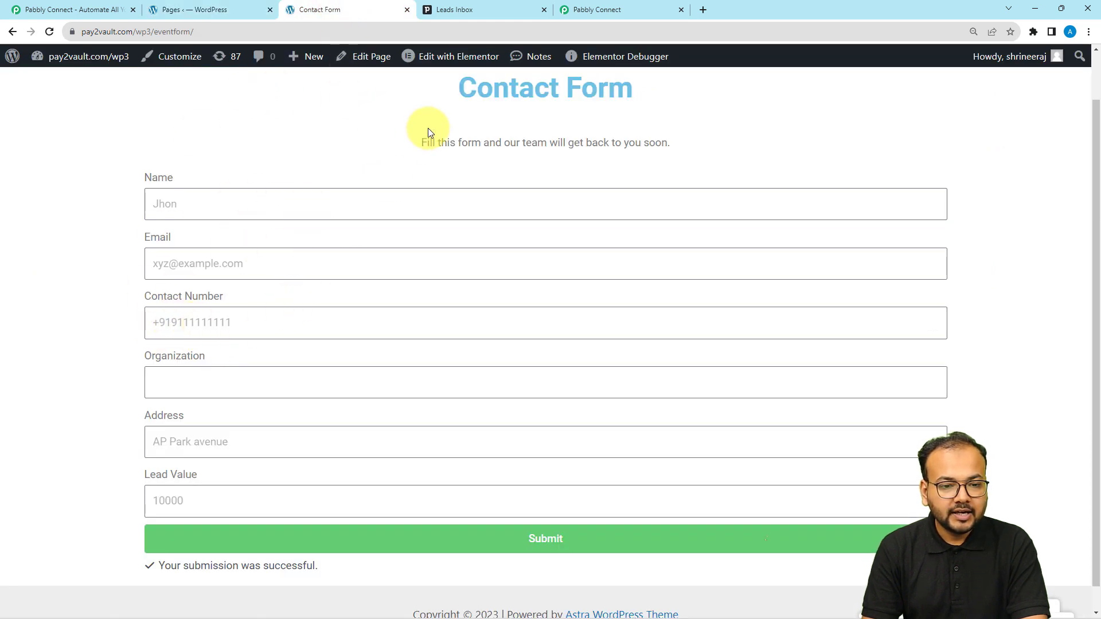
pyautogui.click(441, 64)
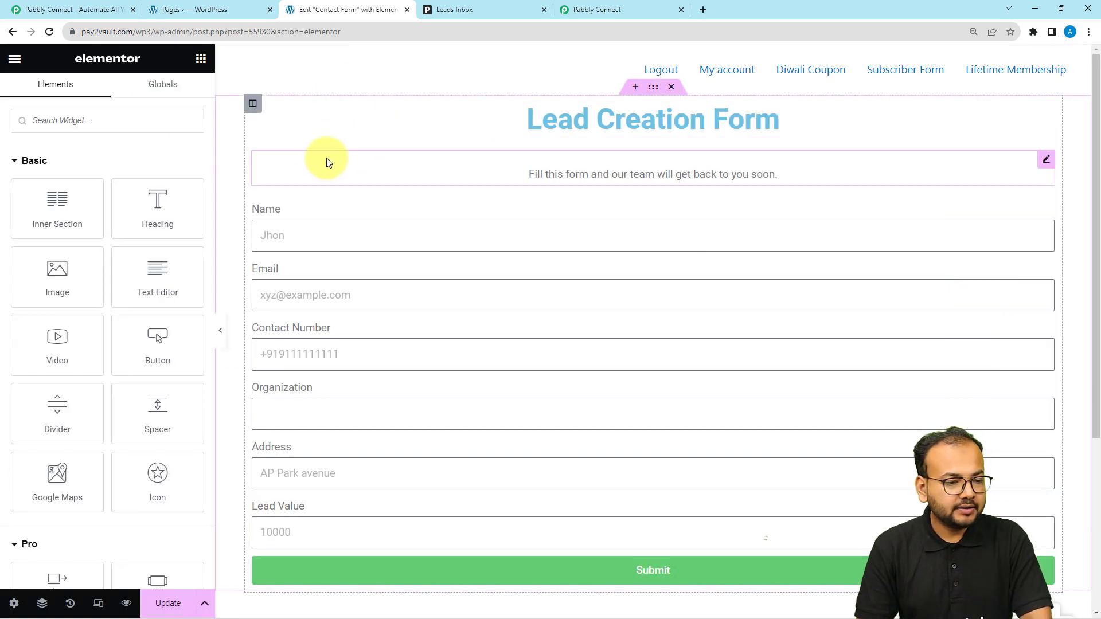
pyautogui.click(394, 232)
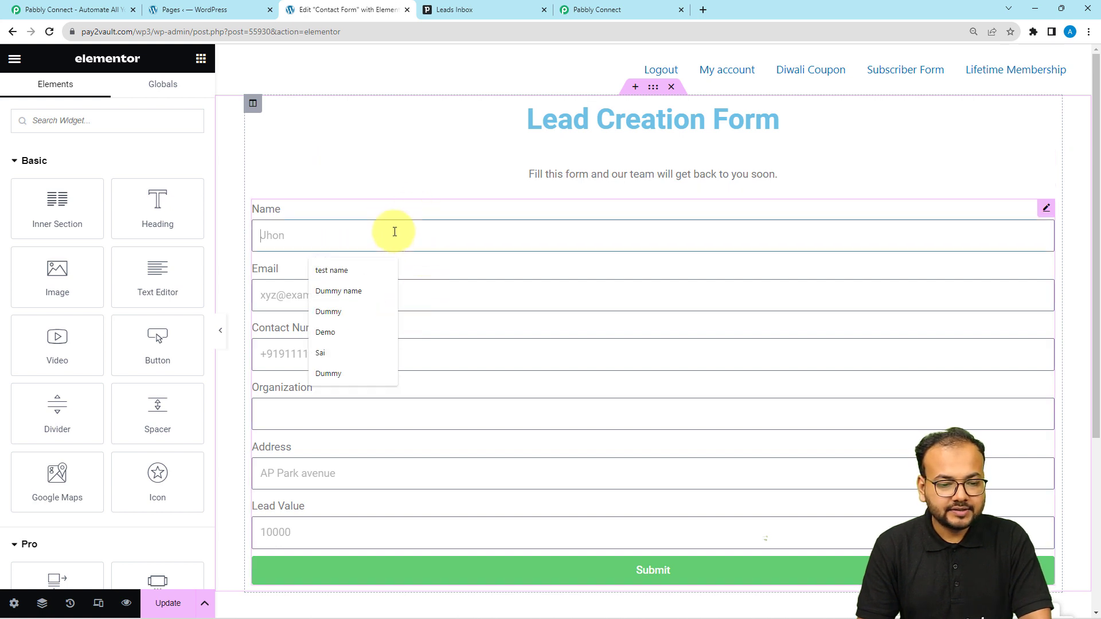
pyautogui.click(337, 210)
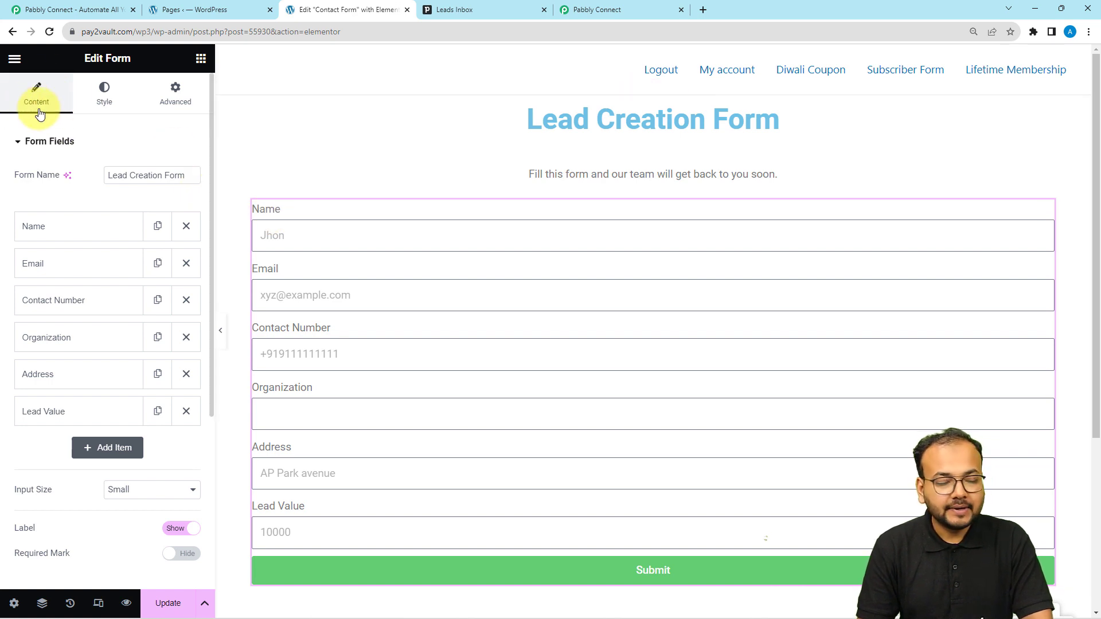
# Step: Add Webhook to the form's actions after submit
pyautogui.scroll(-5, 40, 167)
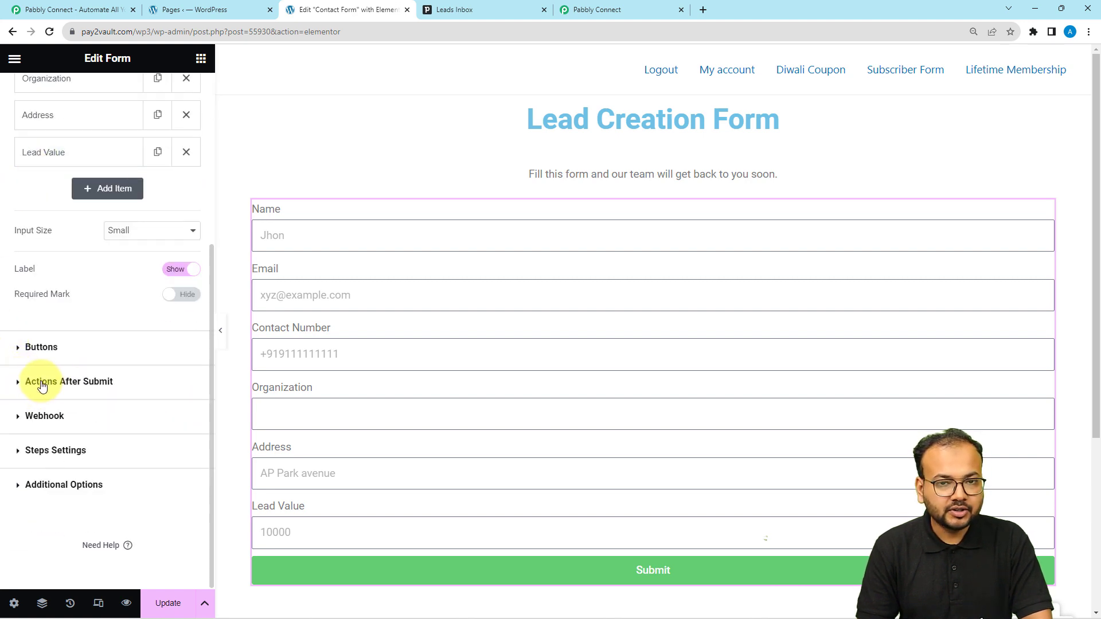
pyautogui.click(41, 382)
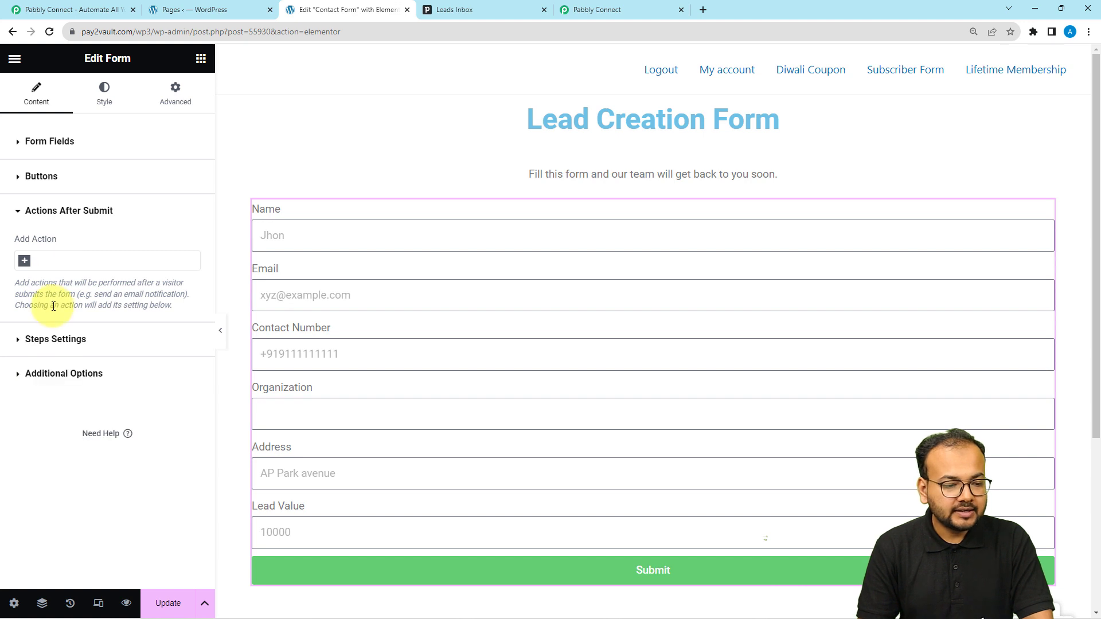
pyautogui.click(81, 268)
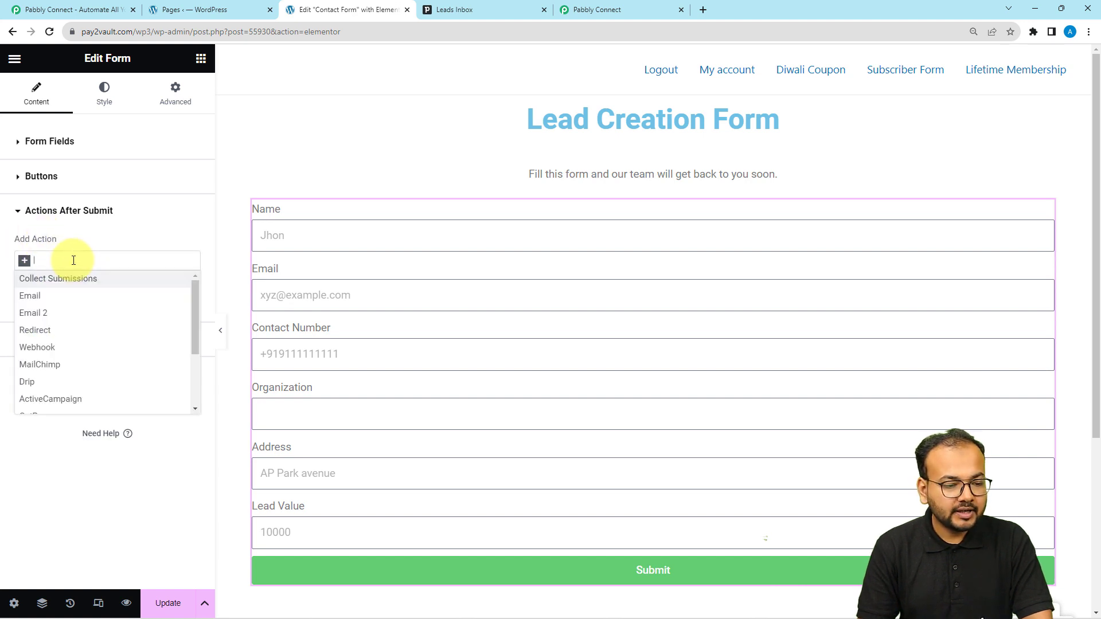
pyautogui.click(42, 349)
pyautogui.click(79, 219)
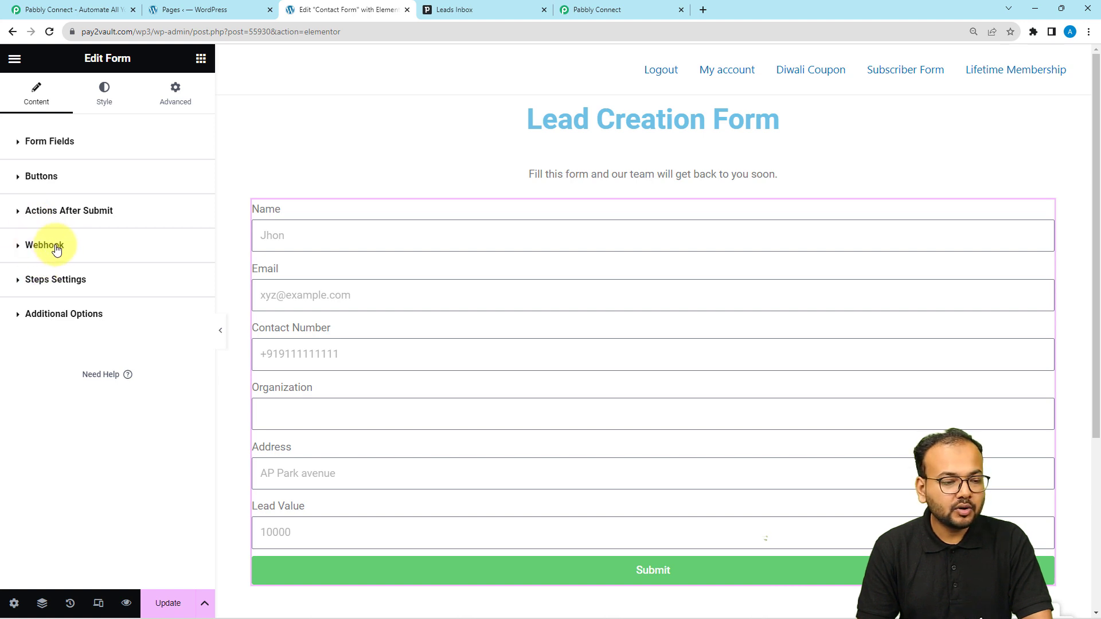
# Step: Copy the trigger's webhook URL from Pabbly Connect into the Elementor form's webhook settings and update the page
pyautogui.click(56, 248)
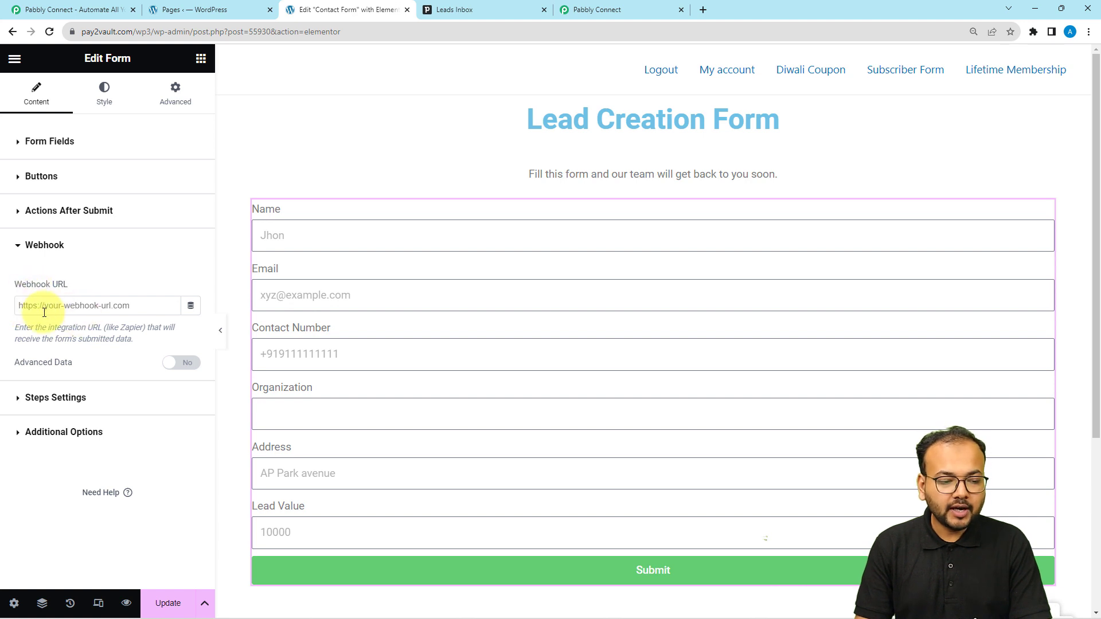
pyautogui.click(580, 10)
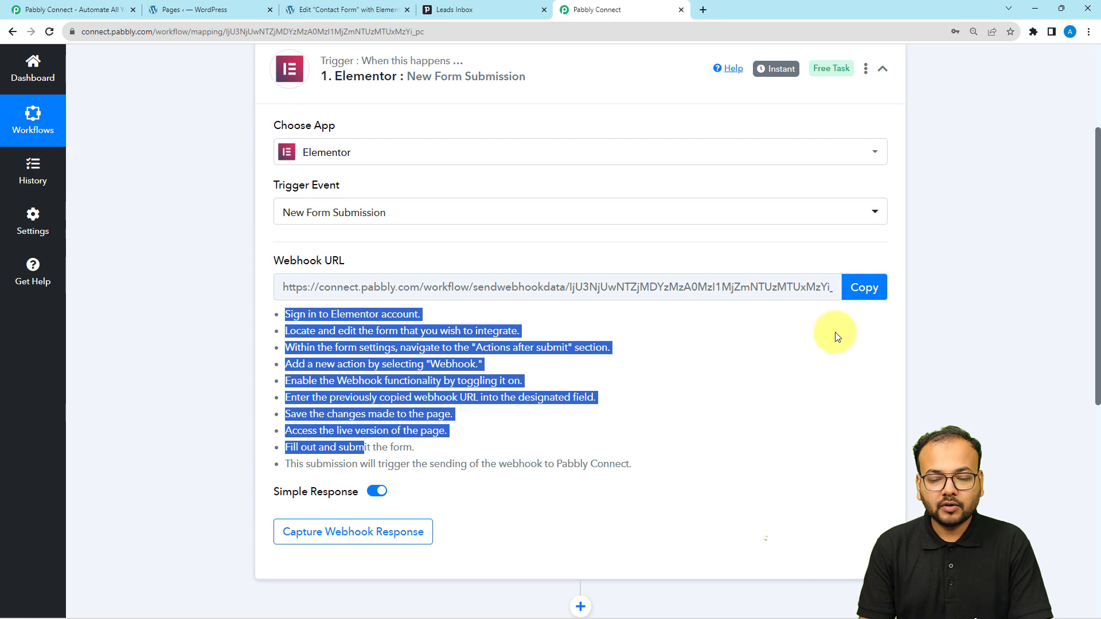
pyautogui.click(862, 286)
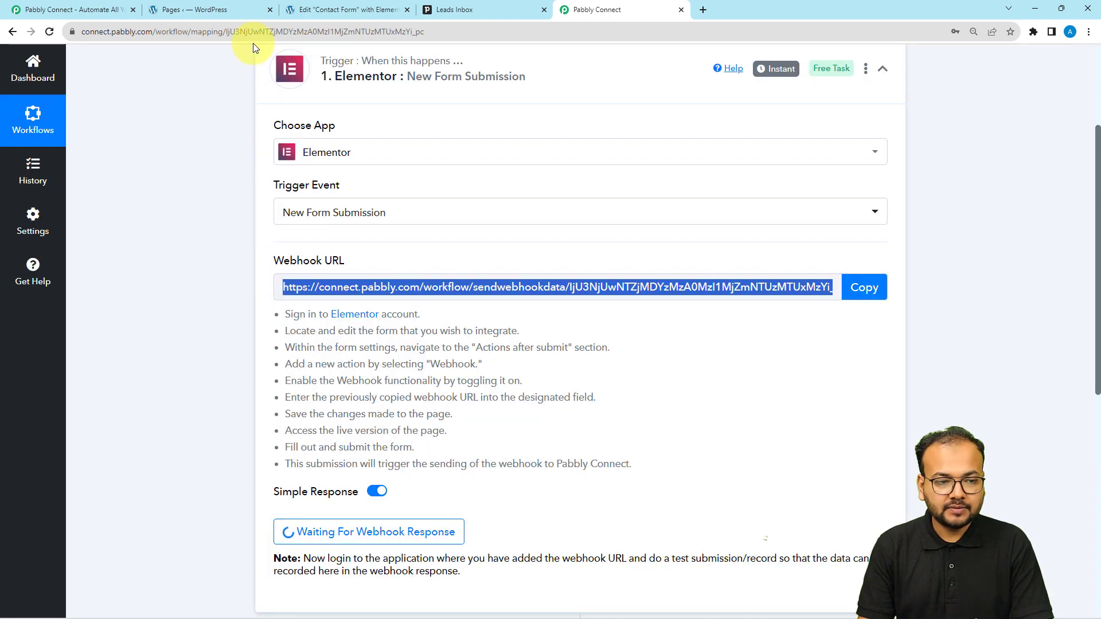
pyautogui.click(347, 10)
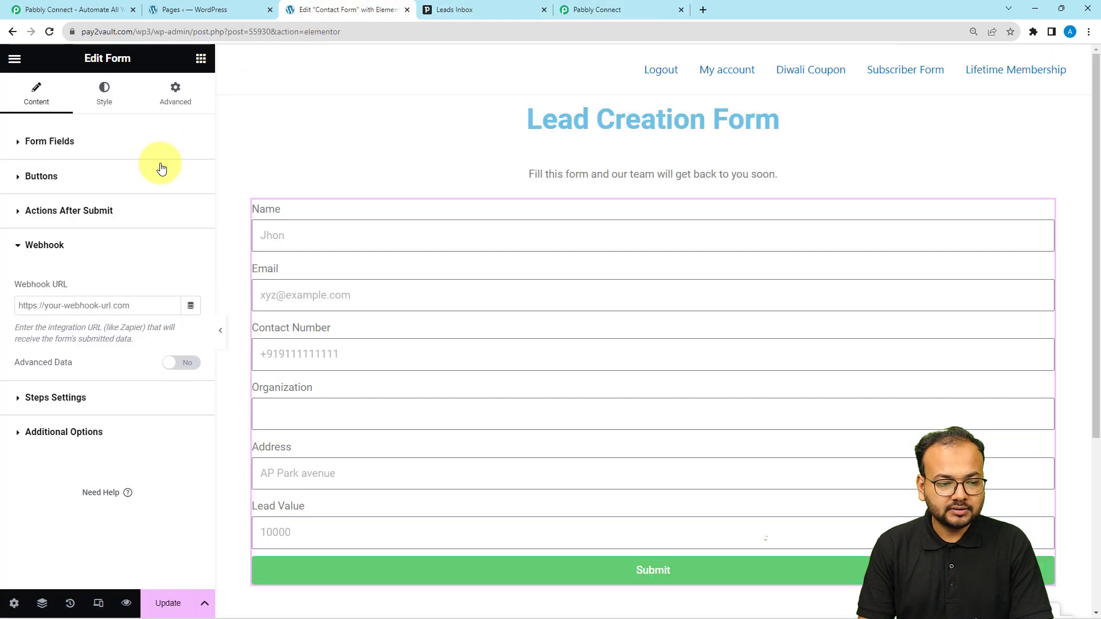
pyautogui.rightClick(41, 309)
pyautogui.click(69, 393)
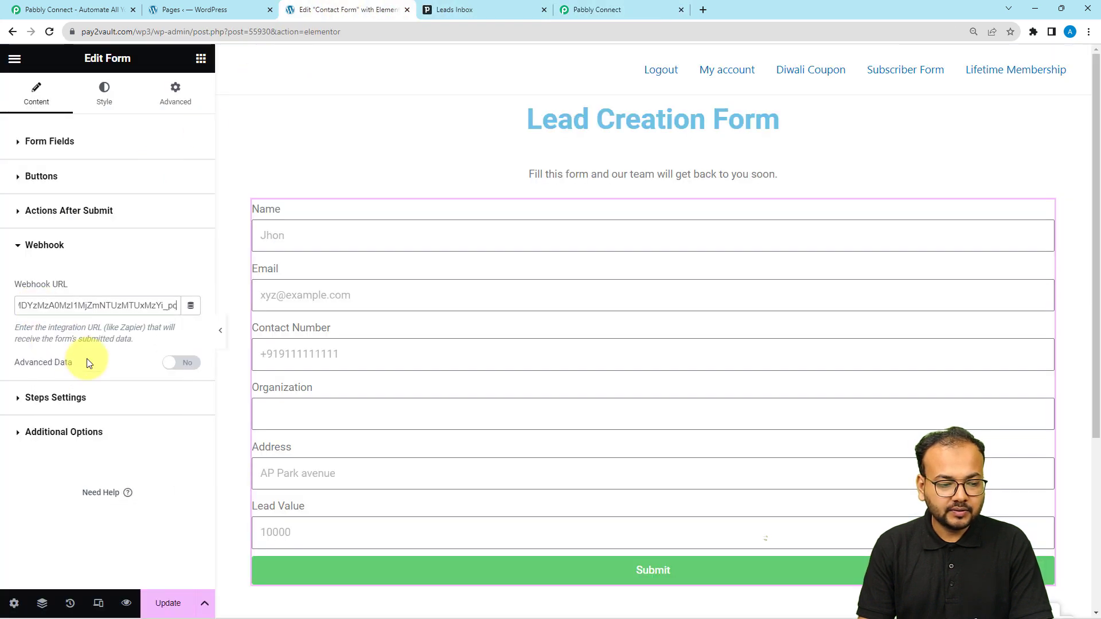
pyautogui.click(98, 282)
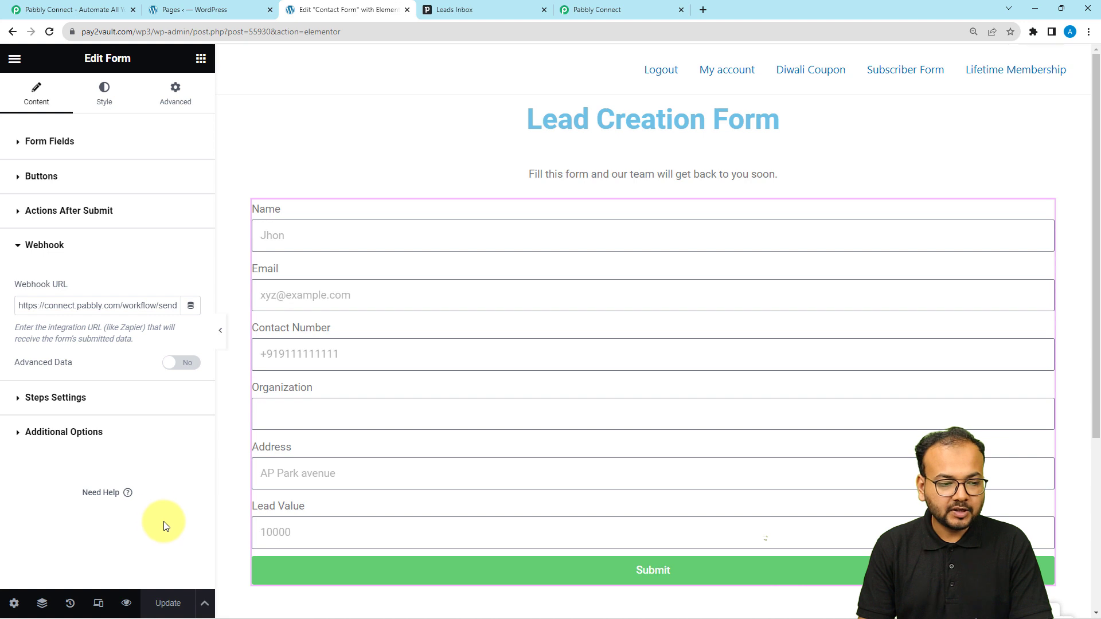
# Step: Switch to Pabbly Connect and read the trigger's webhook response status and its note about making a test submission
pyautogui.click(601, 11)
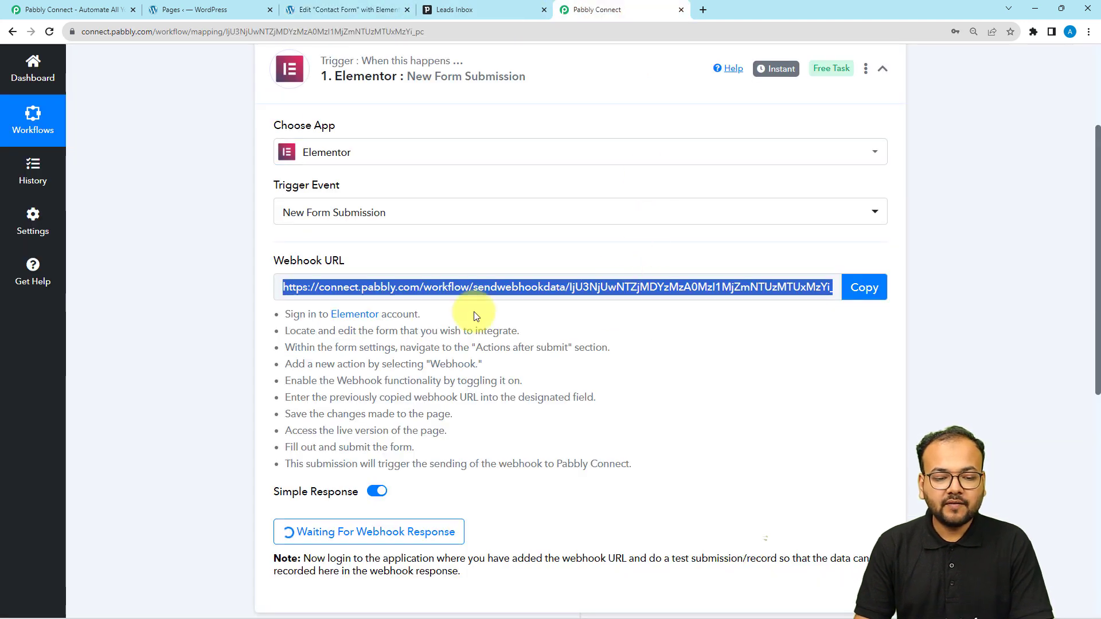
pyautogui.scroll(-1, 336, 320)
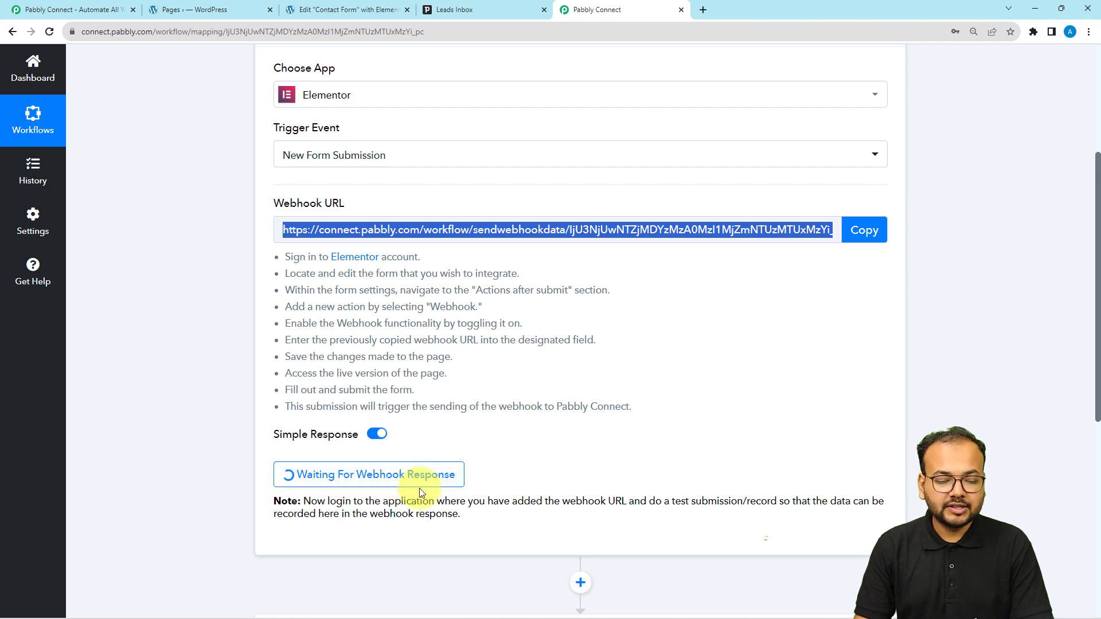
pyautogui.scroll(-1, 418, 487)
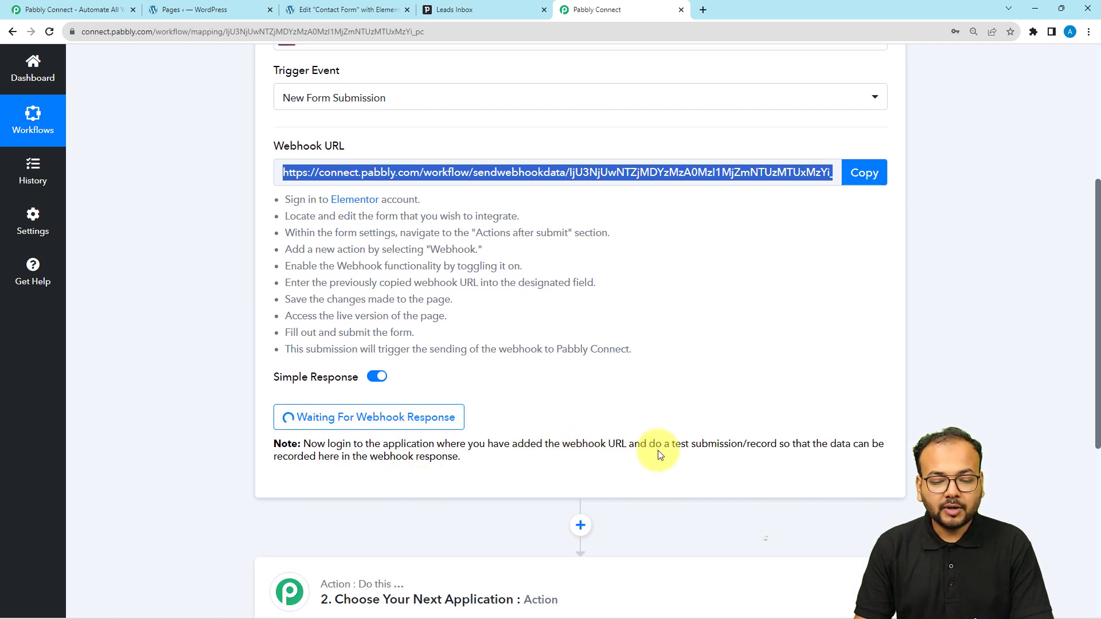
pyautogui.moveTo(673, 446); pyautogui.dragTo(737, 468)
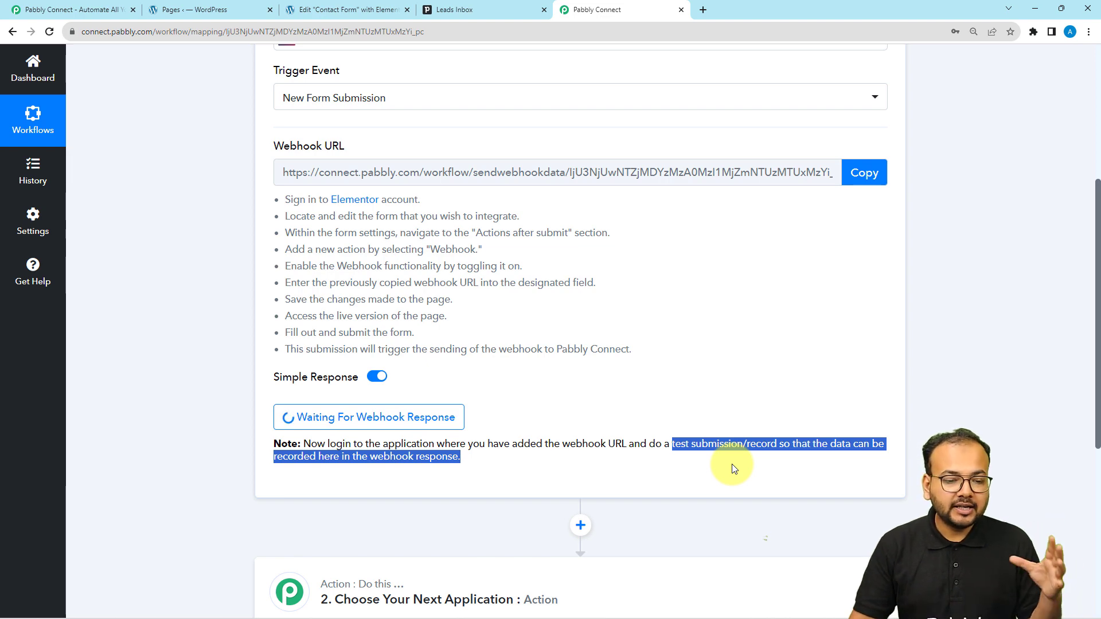
# Step: Return to the Elementor editor and open the live Contact Form page in a new browser tab
pyautogui.click(213, 5)
pyautogui.click(338, 7)
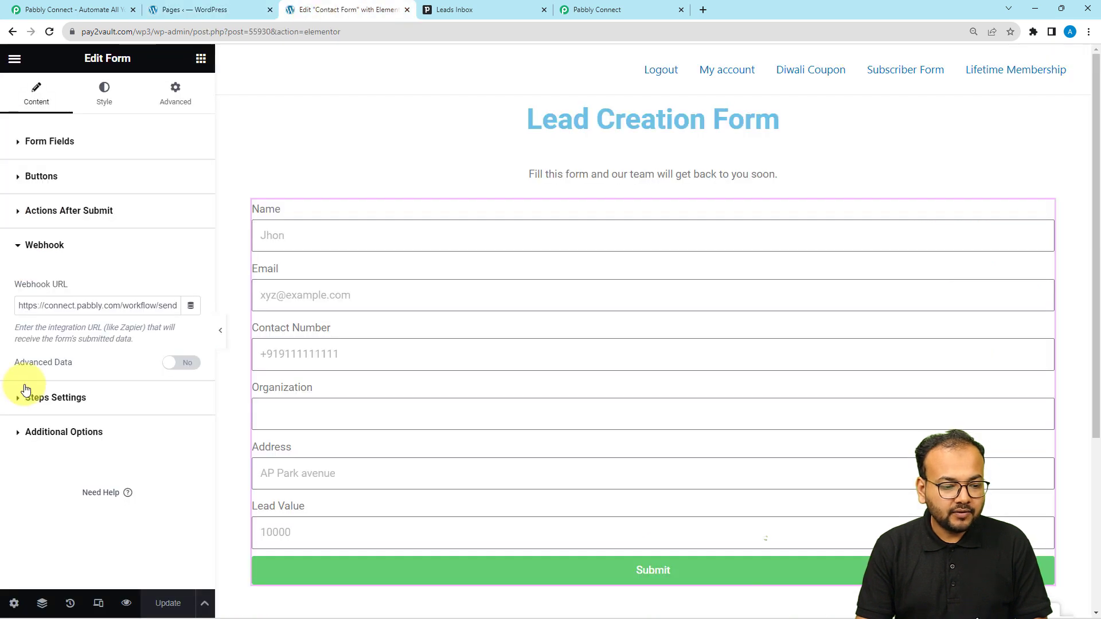
pyautogui.click(15, 58)
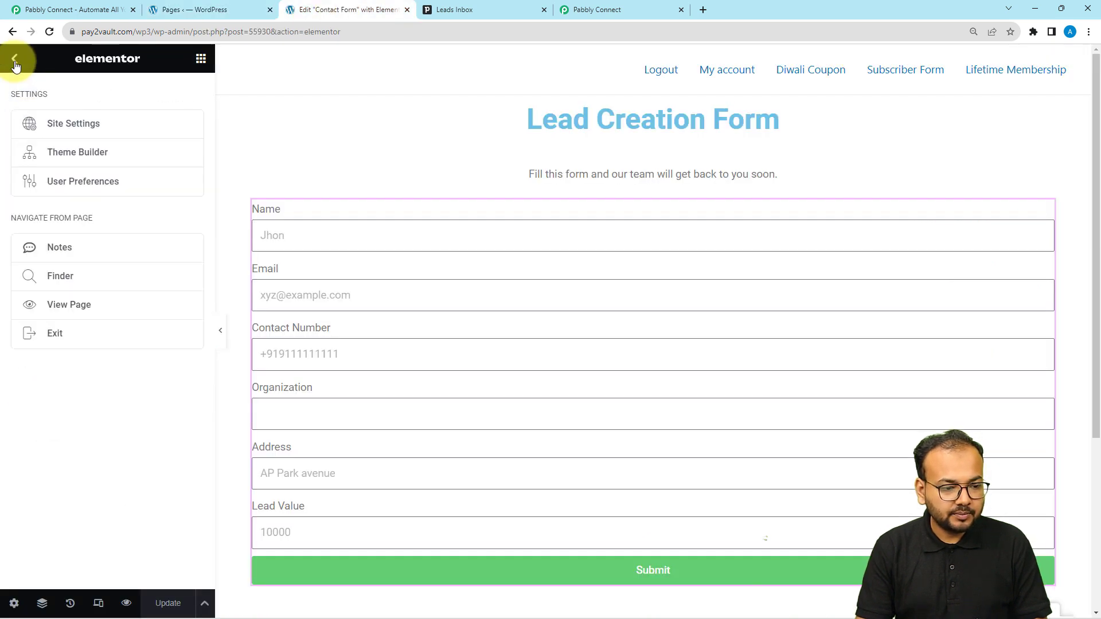
pyautogui.rightClick(63, 306)
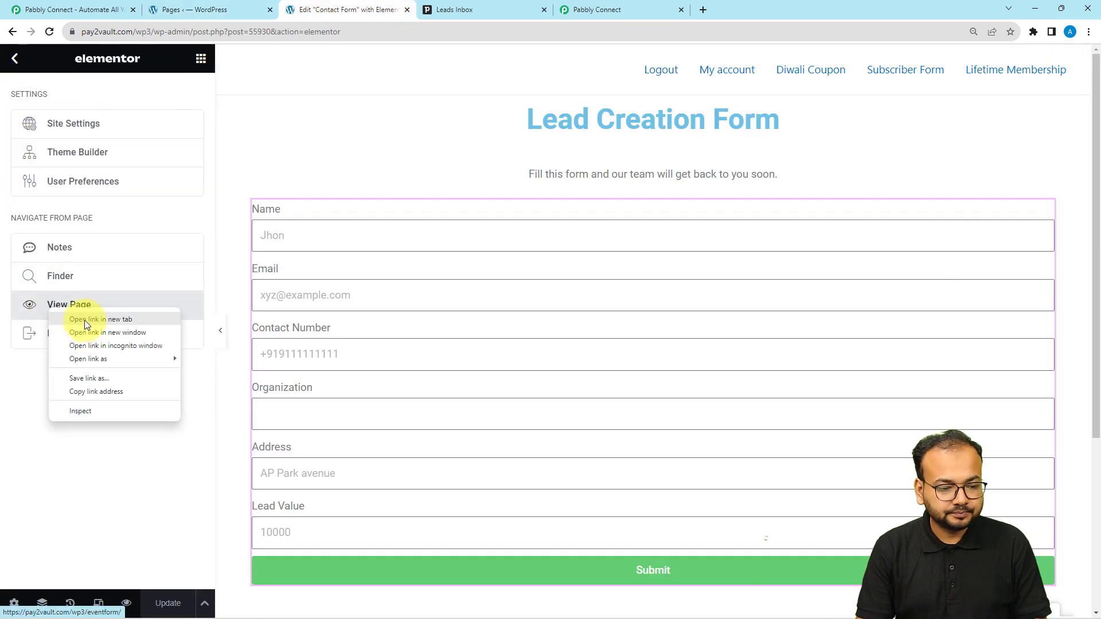
pyautogui.click(84, 320)
pyautogui.click(445, 11)
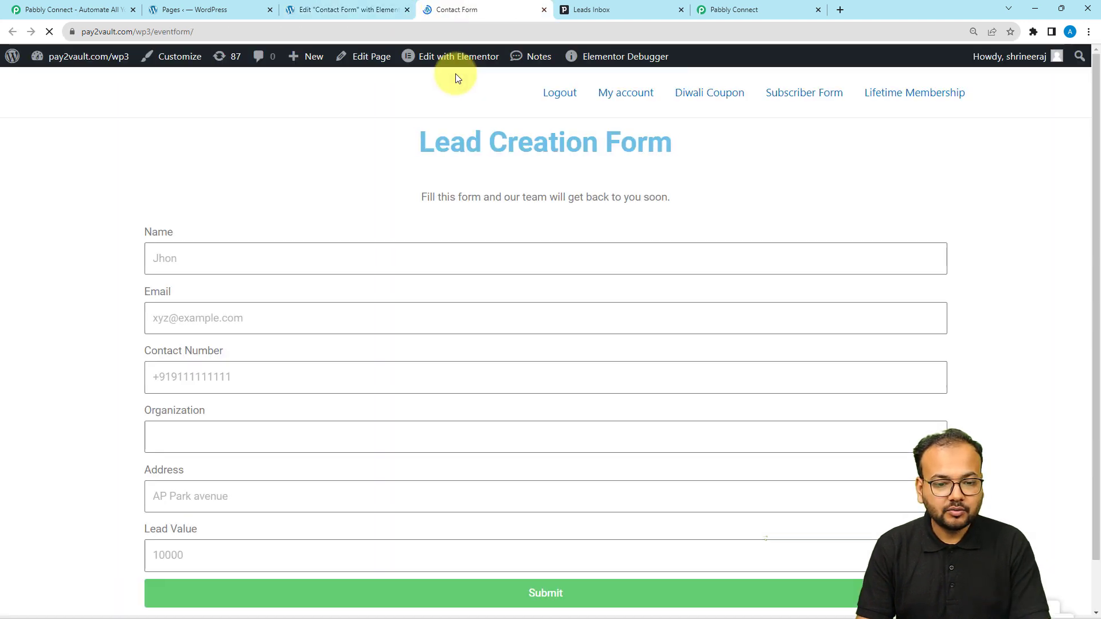
# Step: Submit a test lead with dummy name, email, contact number and address, organization Manly Beens and lead value 544560
pyautogui.scroll(-1, 315, 150)
pyautogui.click(237, 212)
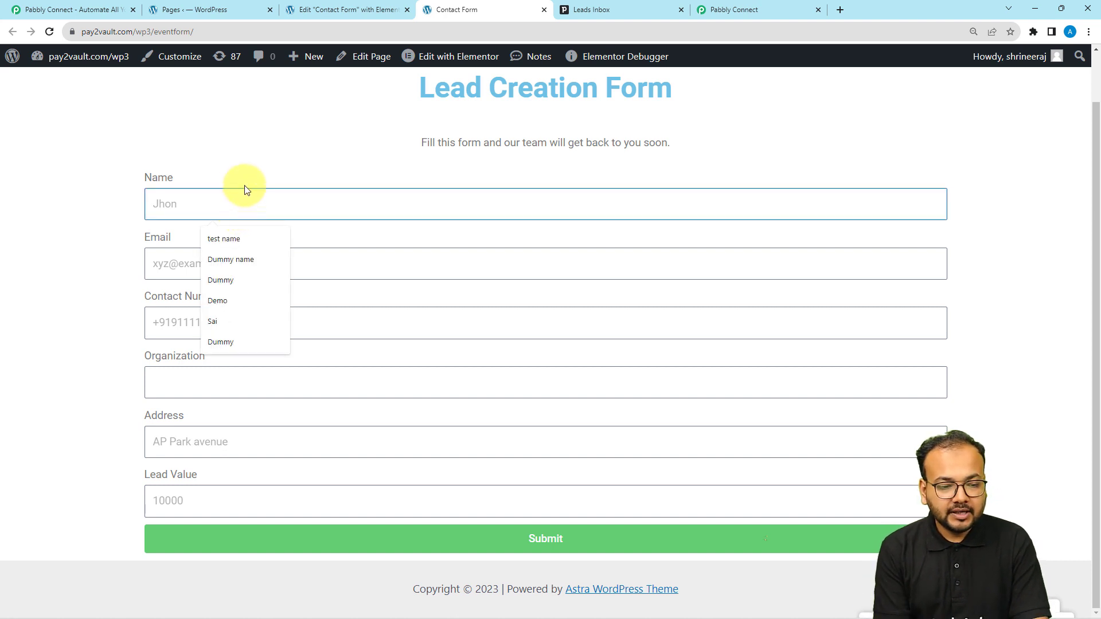
pyautogui.write('Dummy Lead')
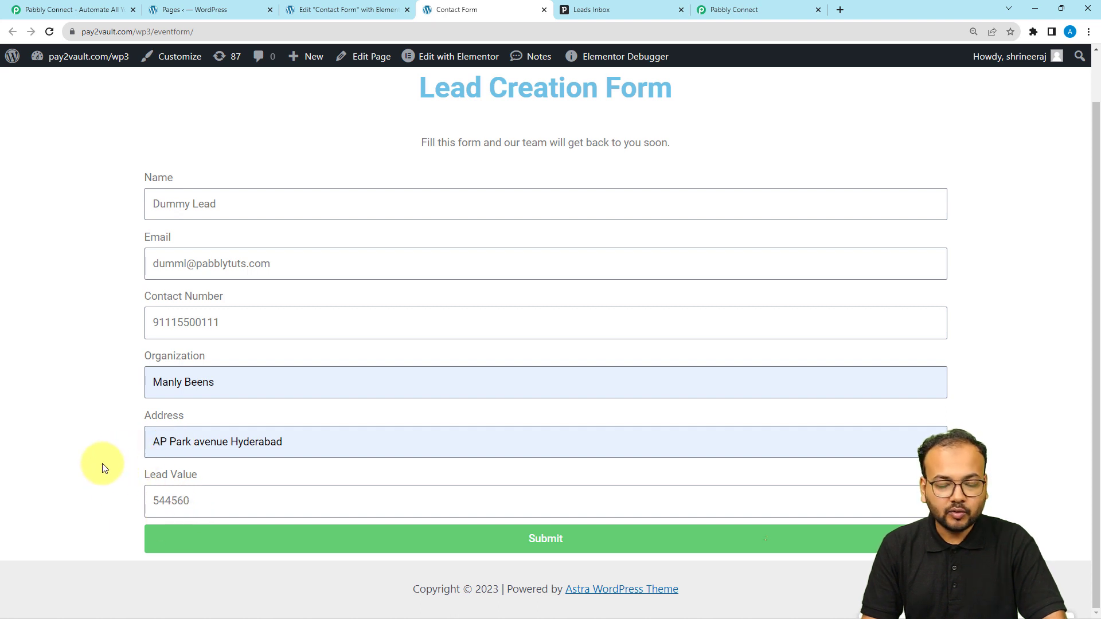
pyautogui.click(151, 537)
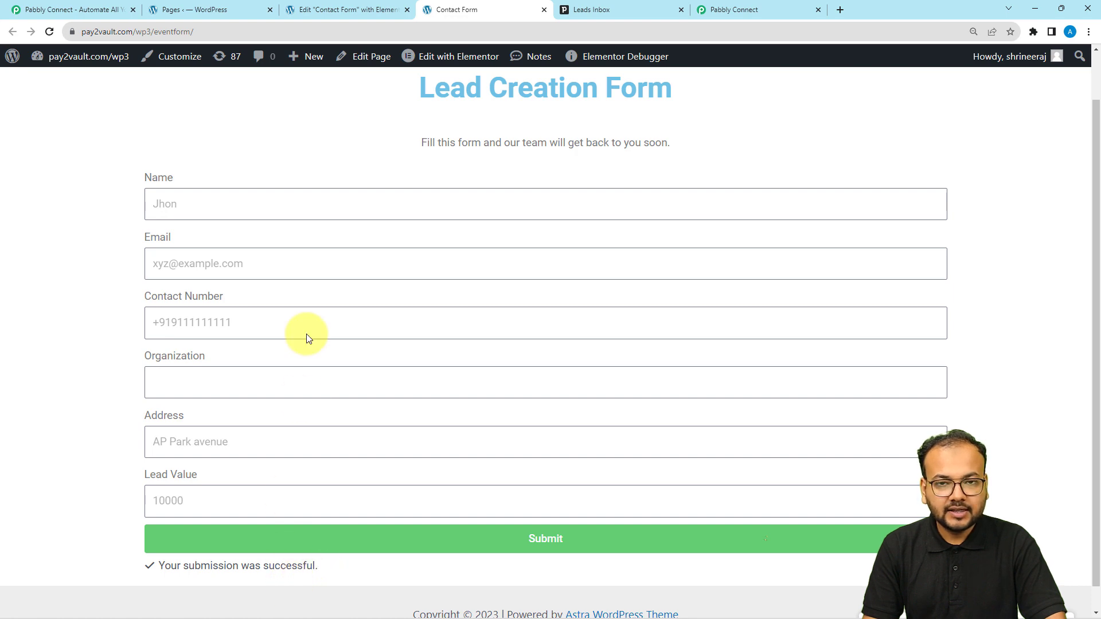
# Step: Switch to Pabbly Connect and review the form data captured in the trigger's webhook response
pyautogui.click(718, 9)
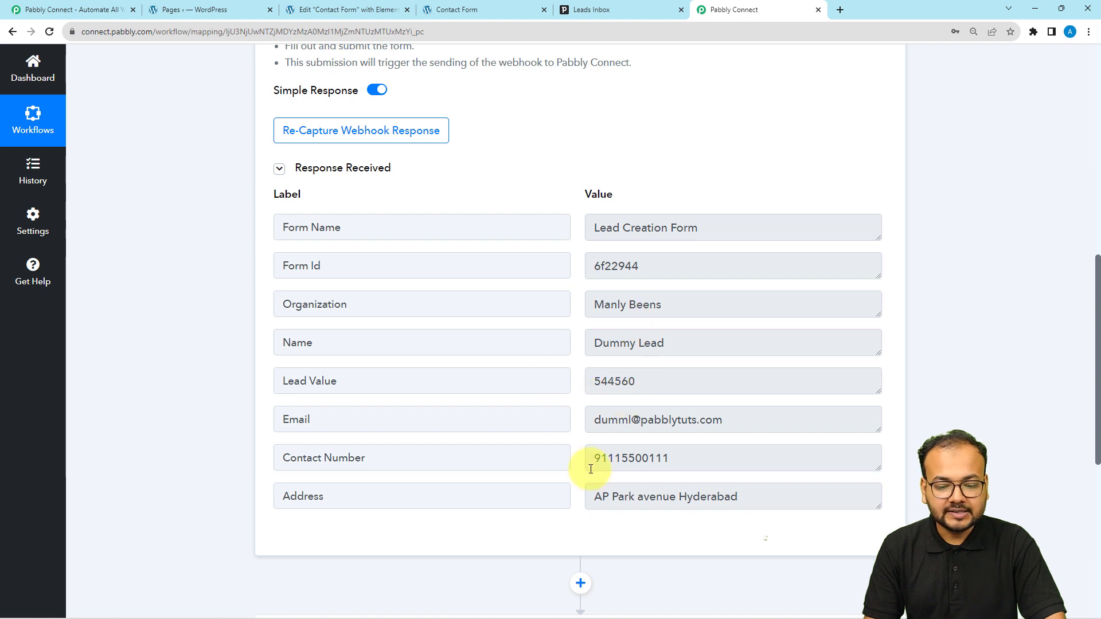
pyautogui.scroll(-3, 191, 394)
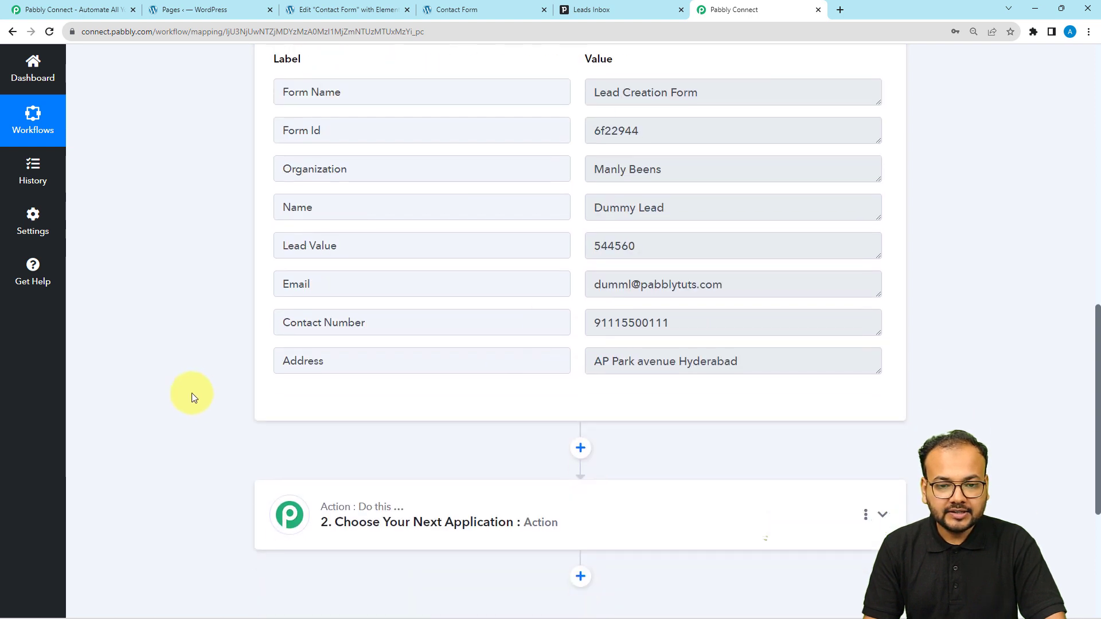
pyautogui.scroll(-5, 192, 393)
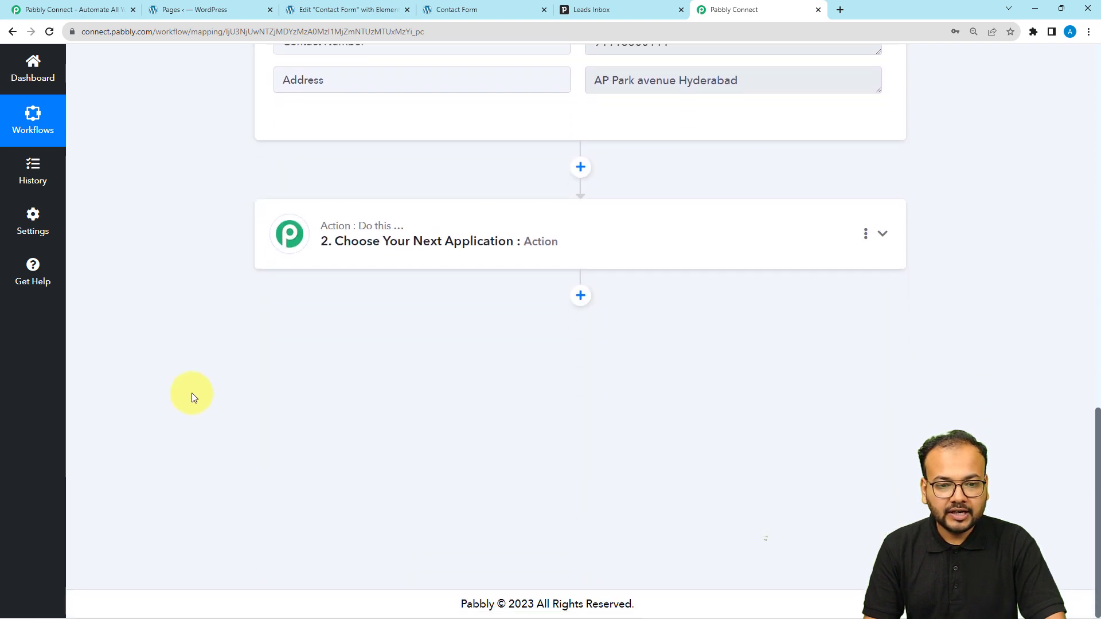
# Step: Switch to Pipedrive and examine which fields its Add lead form requires, closing the form without saving
pyautogui.click(588, 8)
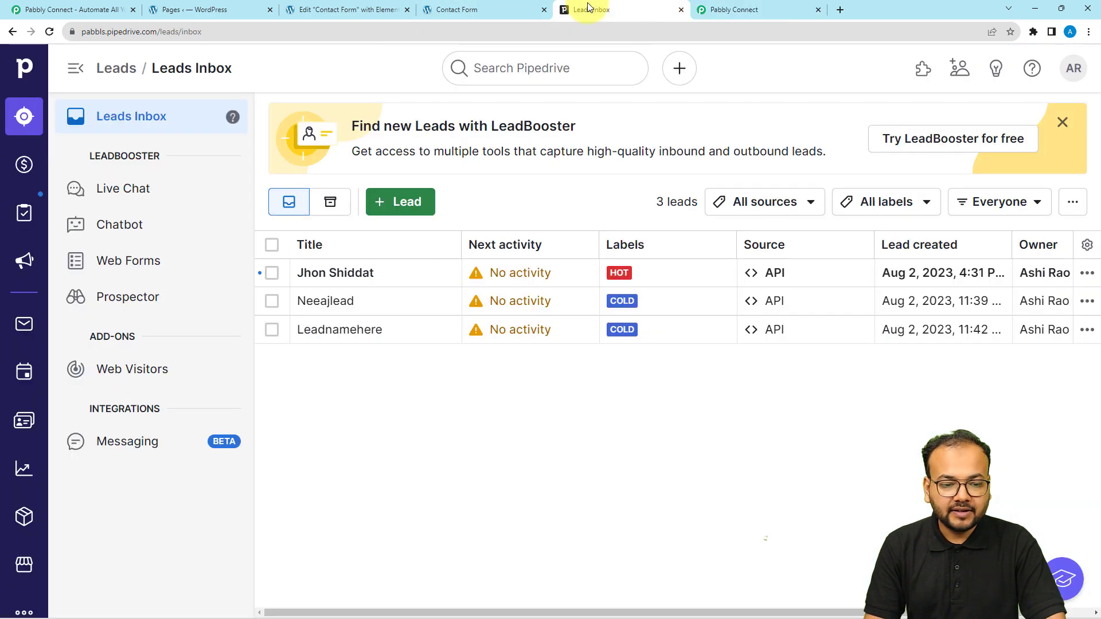
pyautogui.click(396, 209)
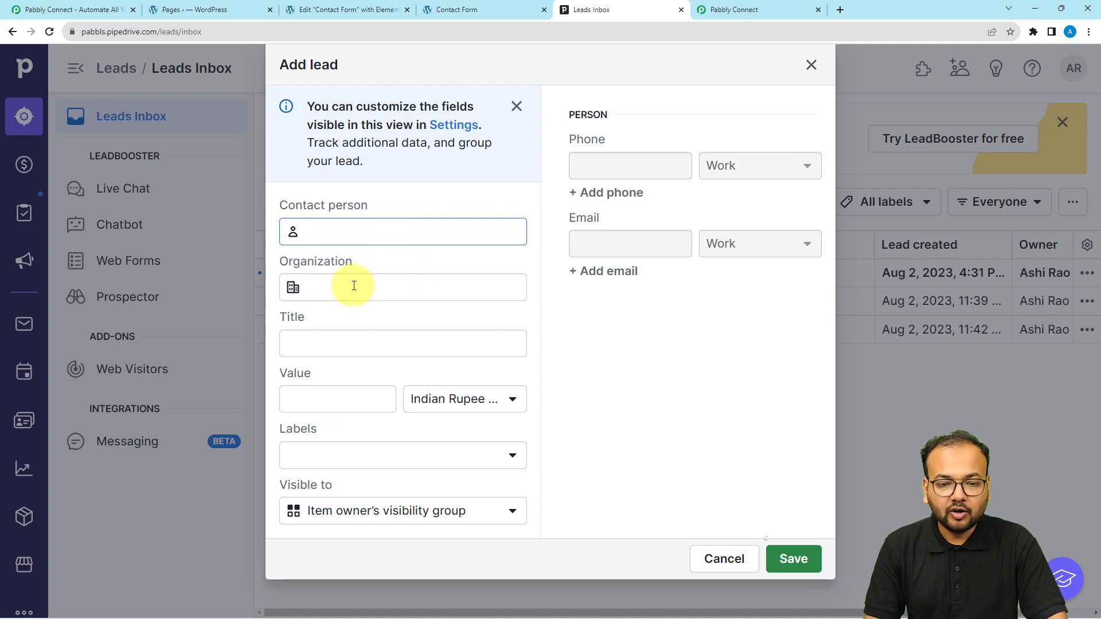
pyautogui.click(811, 66)
# Step: Return to Pabbly Connect and check the organization and address values in the captured response
pyautogui.click(750, 11)
pyautogui.scroll(3, 168, 269)
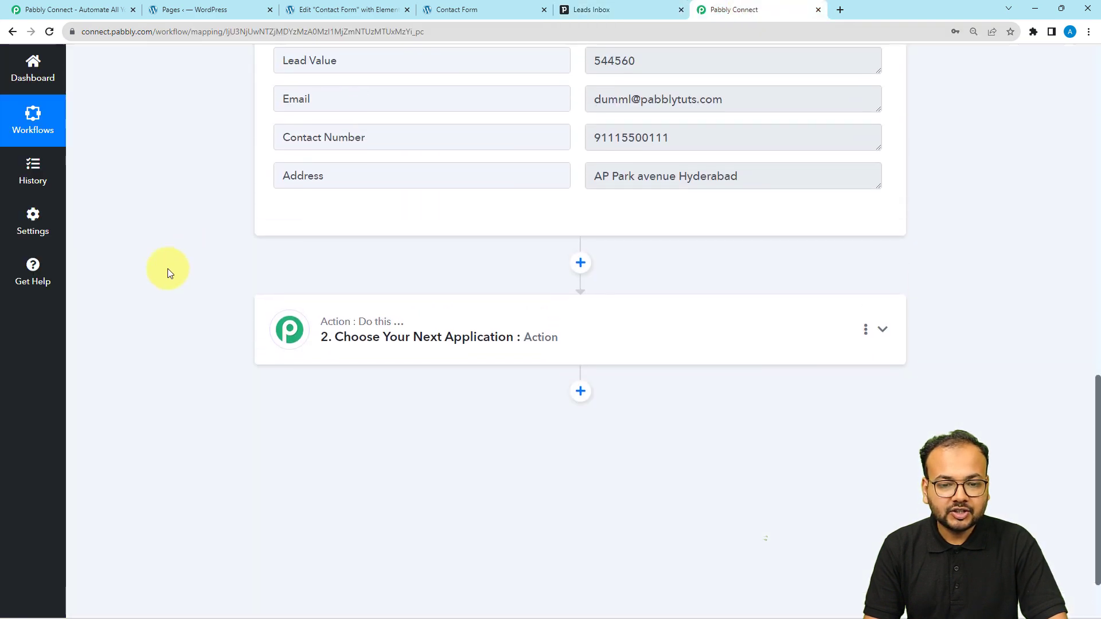
pyautogui.scroll(1, 169, 269)
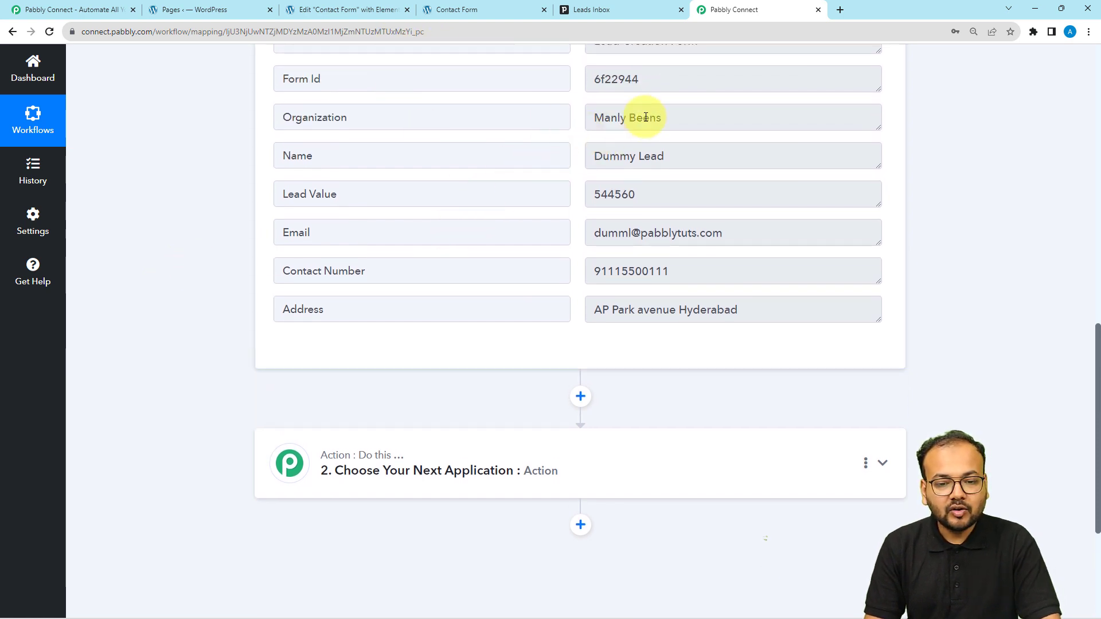
pyautogui.moveTo(676, 122); pyautogui.dragTo(568, 138)
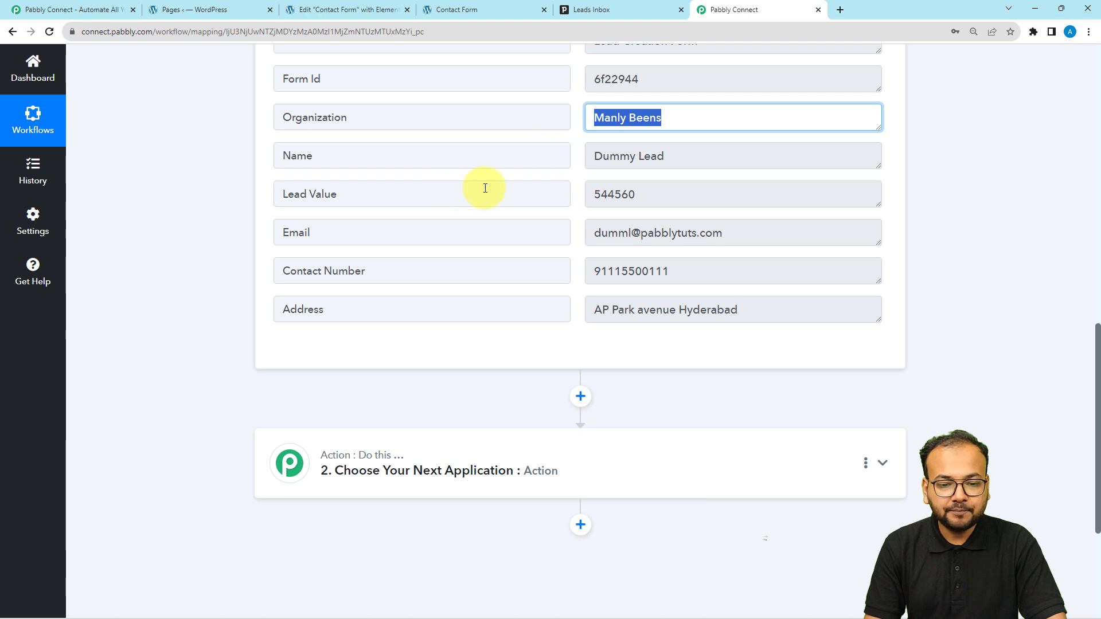
pyautogui.moveTo(731, 310); pyautogui.dragTo(590, 332)
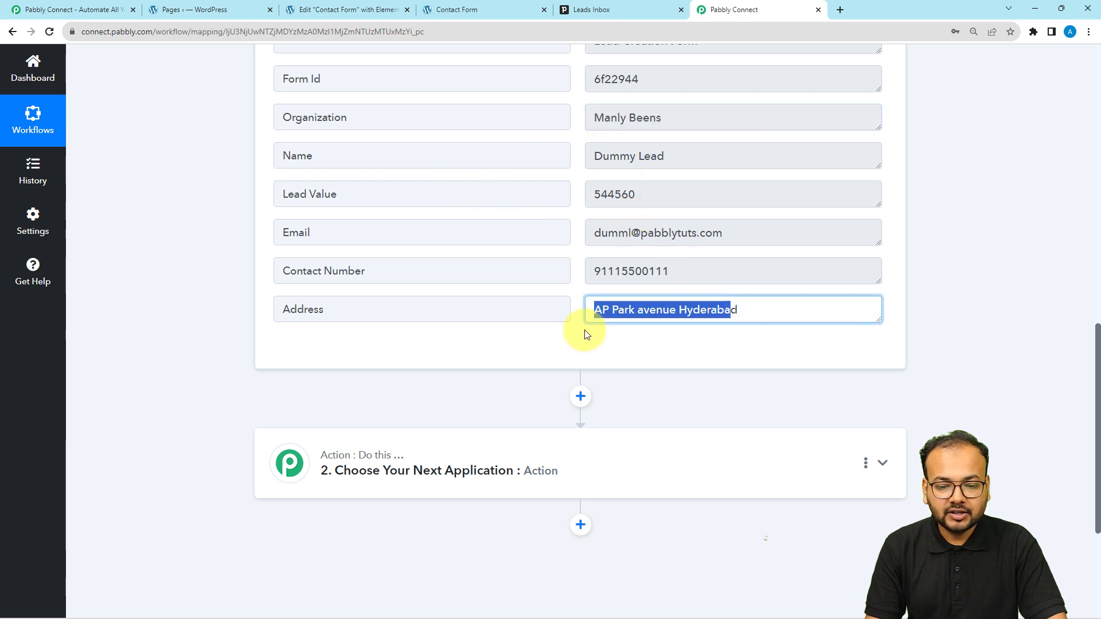
# Step: Set the workflow's action app to Pipedrive with the Create Organization event and start adding a new connection
pyautogui.scroll(-1, 295, 322)
pyautogui.scroll(-2, 339, 347)
pyautogui.click(380, 374)
pyautogui.scroll(-2, 376, 368)
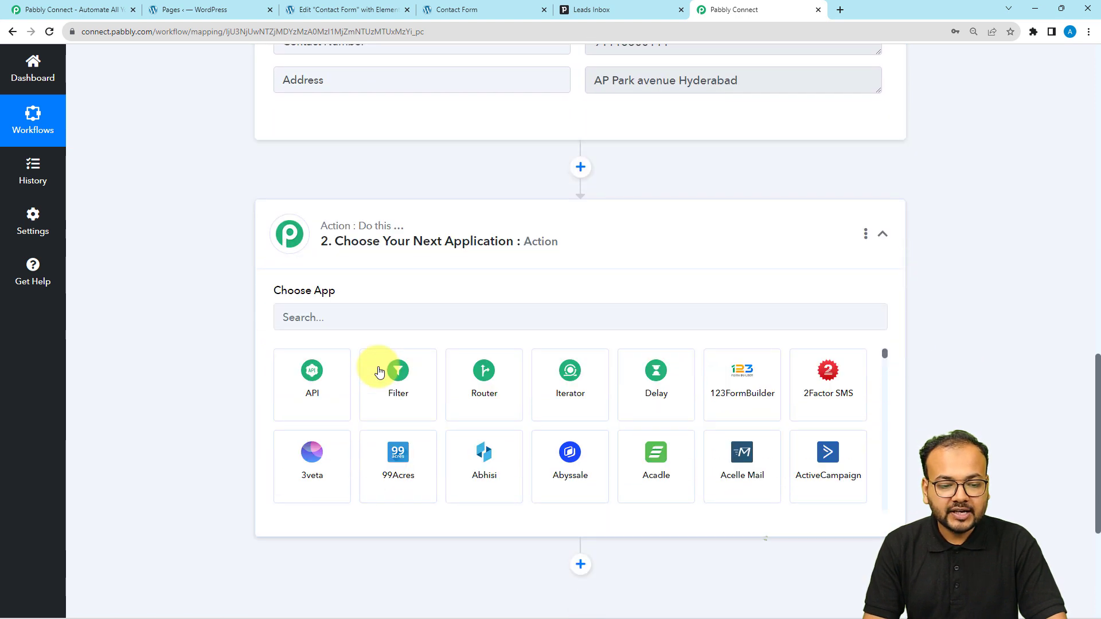
pyautogui.click(373, 317)
pyautogui.write('pip')
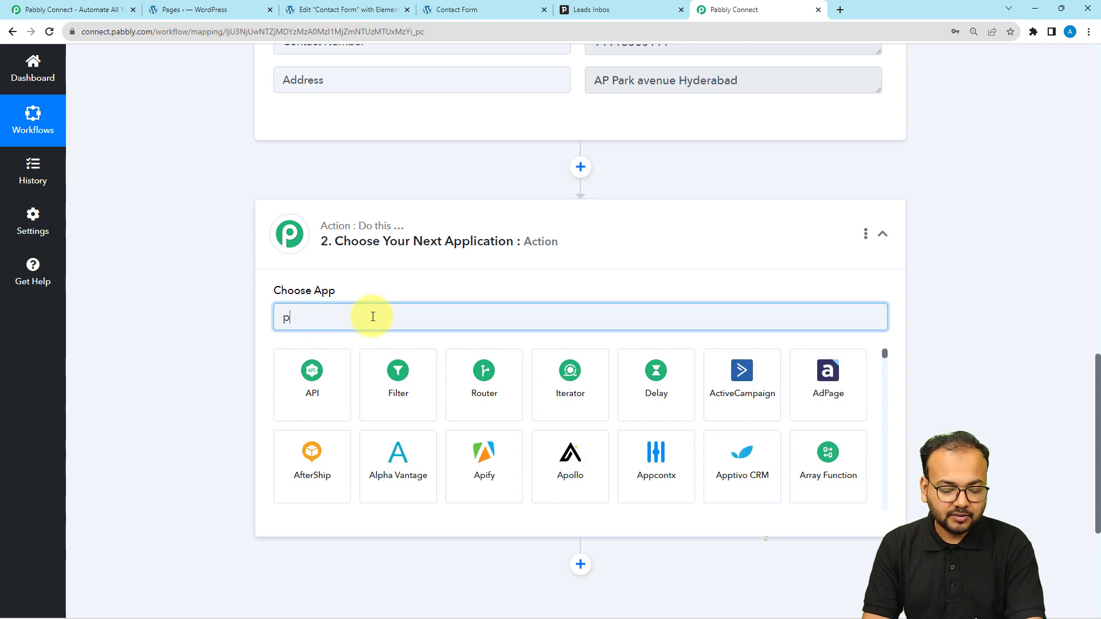
pyautogui.click(484, 376)
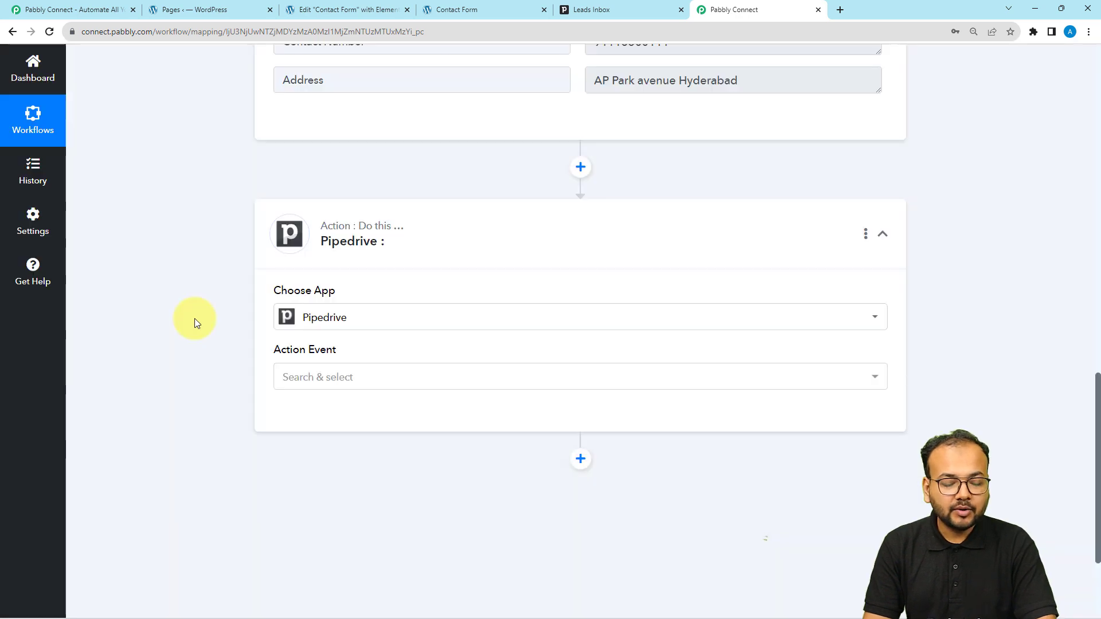
pyautogui.click(394, 267)
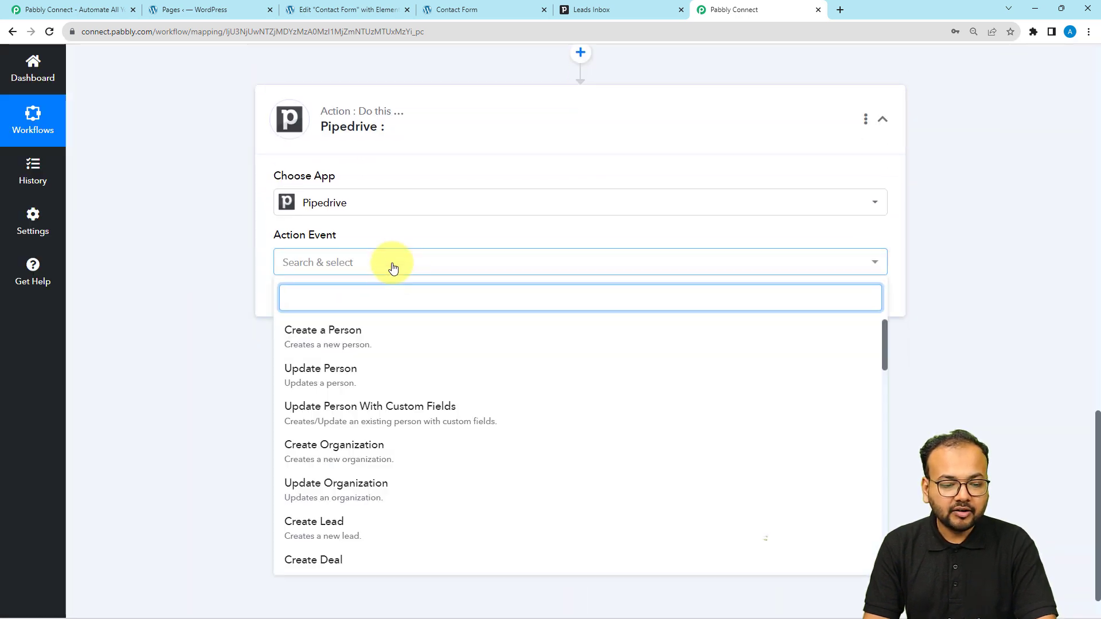
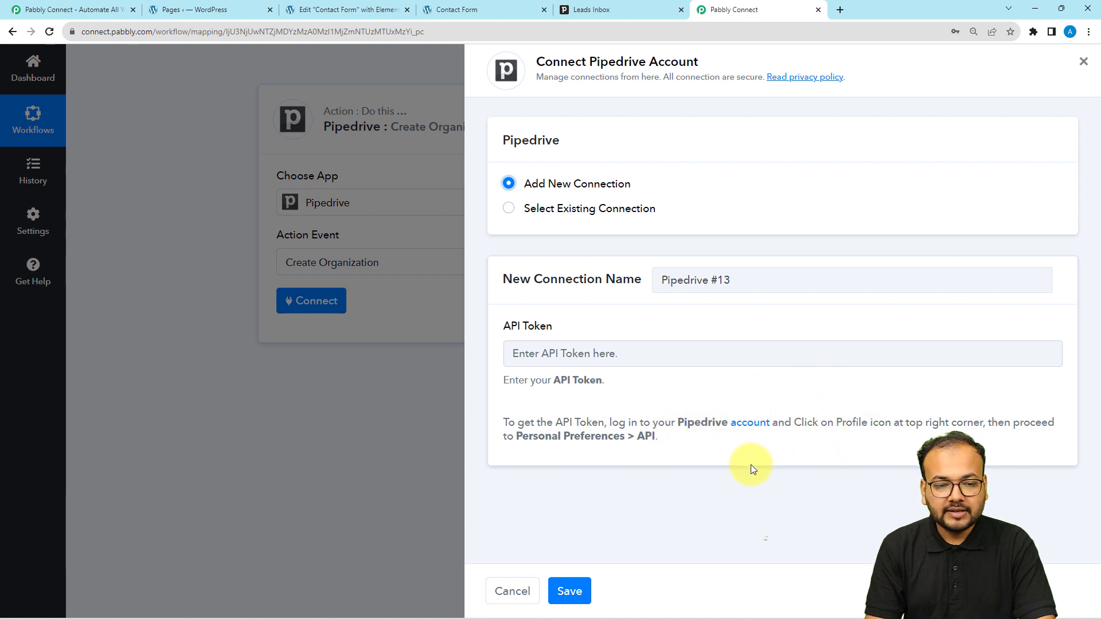
# Step: Switch to Pipedrive and copy the personal API token from the account's personal preferences
pyautogui.click(591, 10)
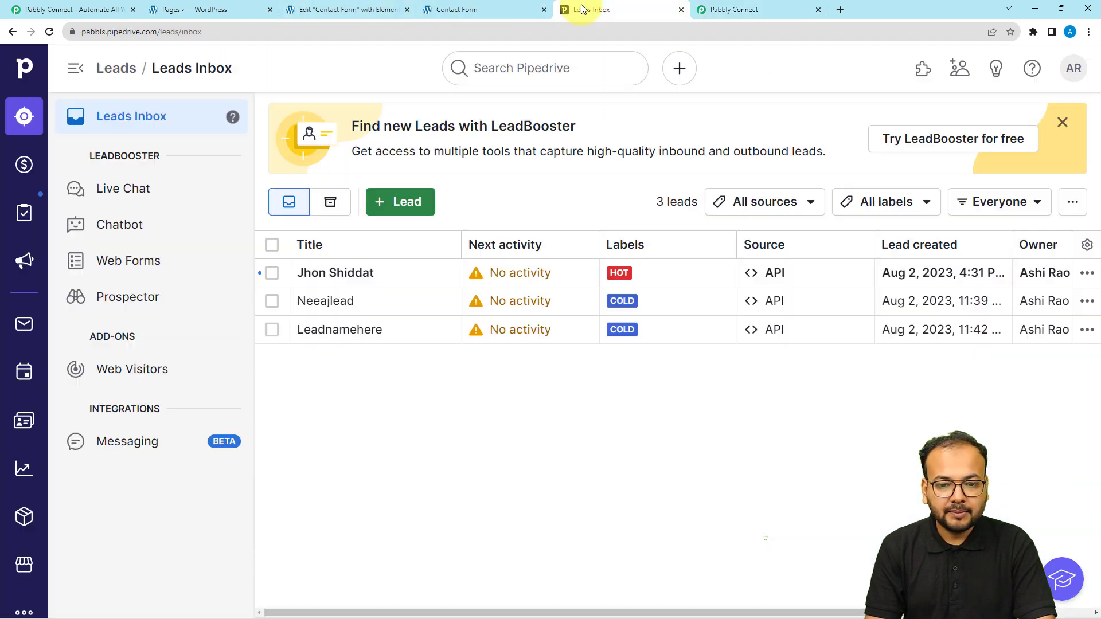
pyautogui.click(1064, 80)
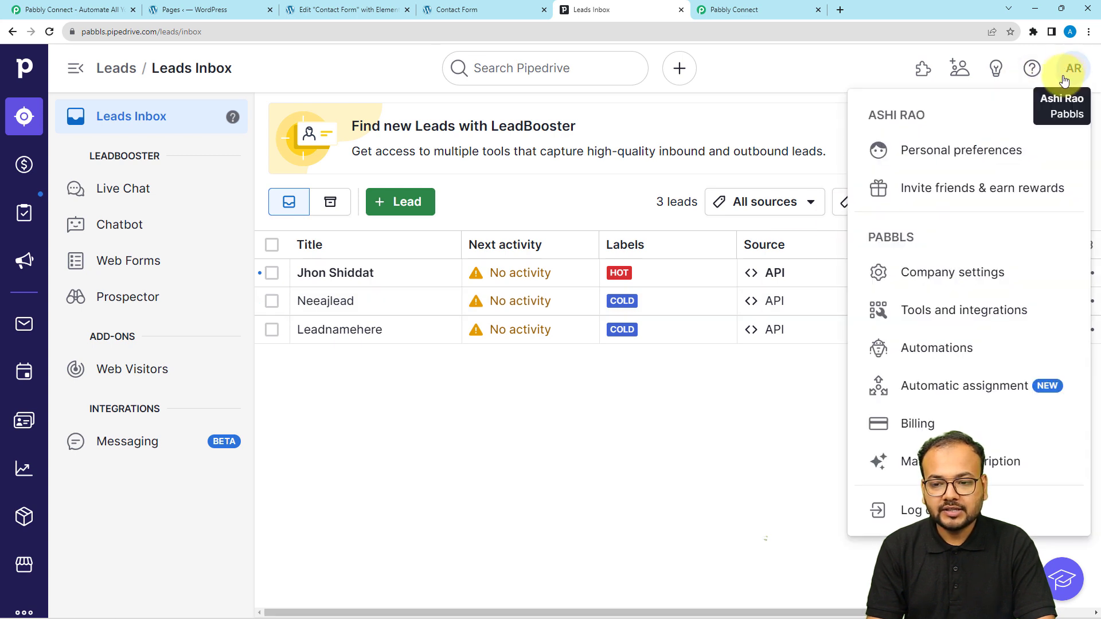
pyautogui.click(954, 159)
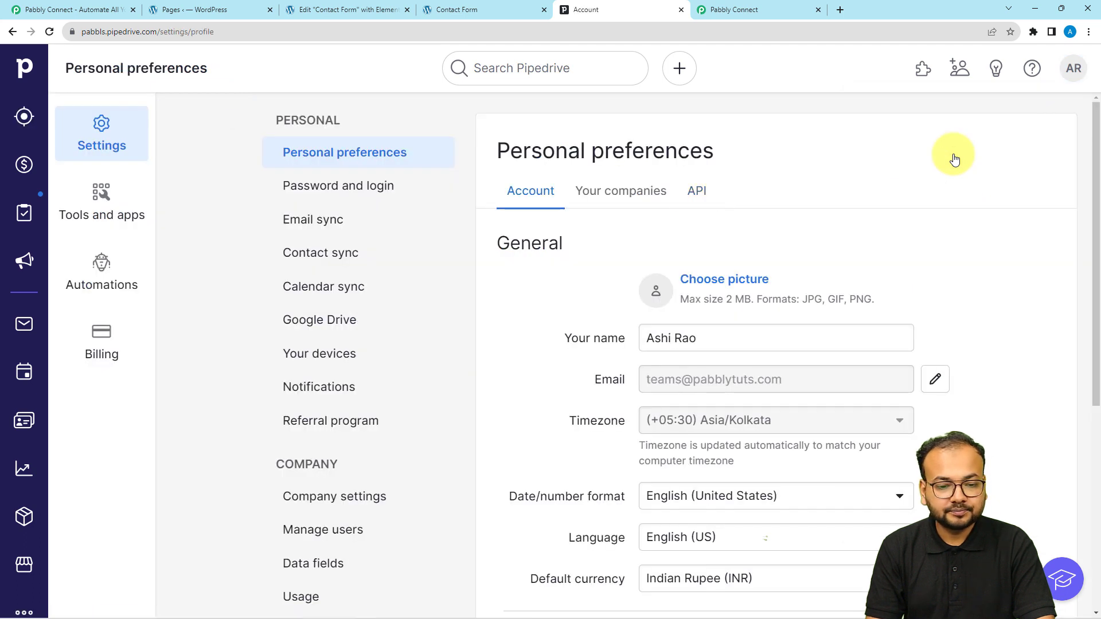
pyautogui.click(697, 193)
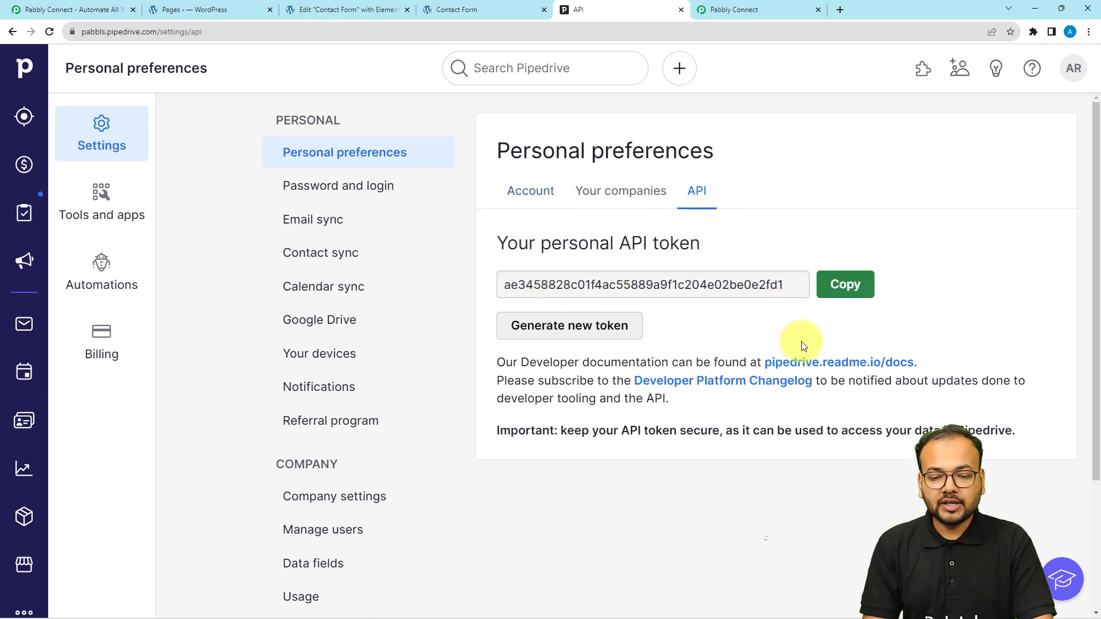
pyautogui.click(845, 287)
# Step: Paste the API token into the new Pipedrive connection in Pabbly Connect and save the connection
pyautogui.click(752, 7)
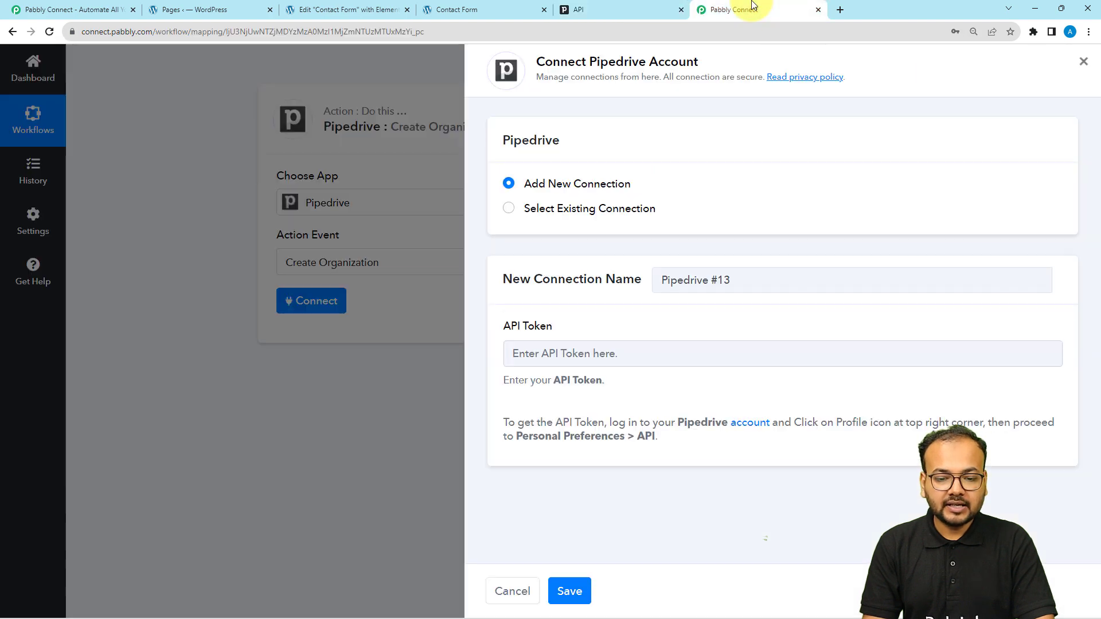
pyautogui.rightClick(614, 357)
pyautogui.click(611, 451)
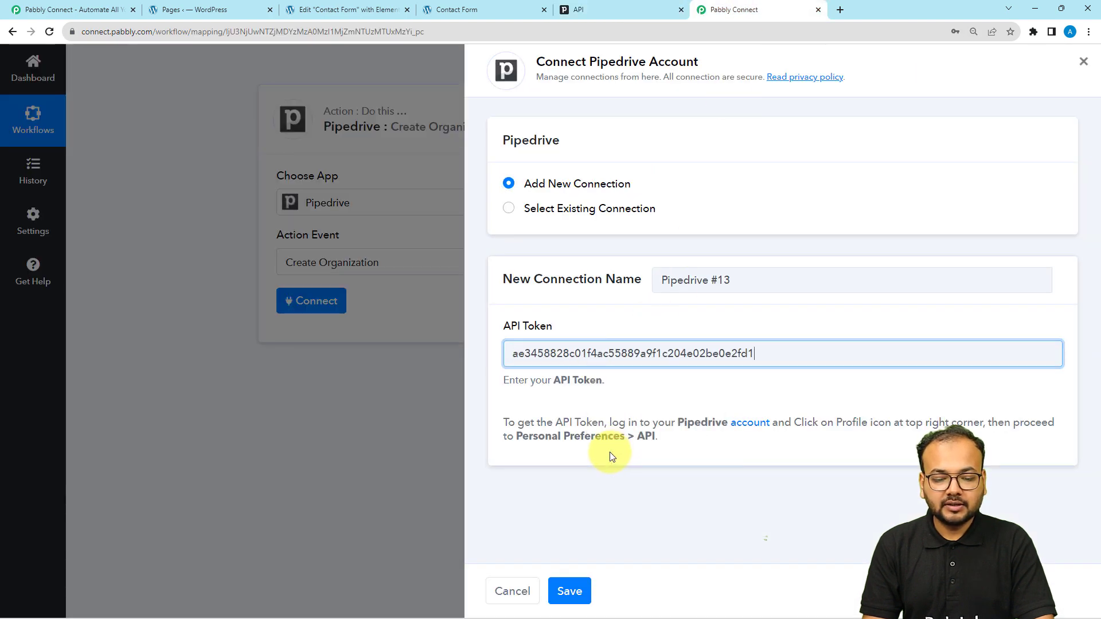
pyautogui.click(567, 592)
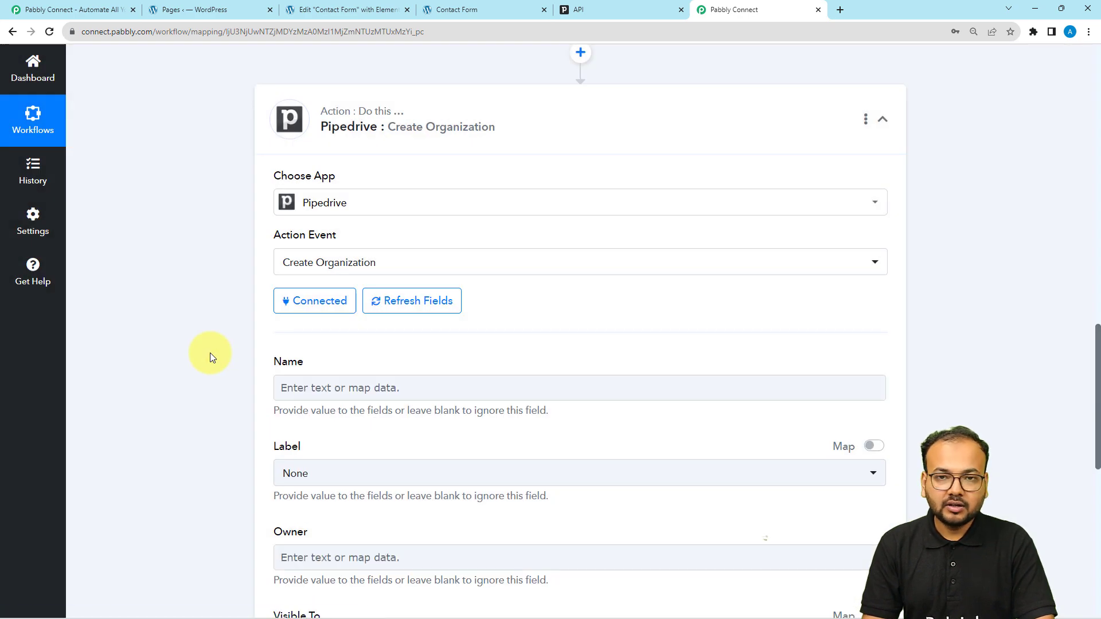
# Step: Examine the Create Organization fields and the trigger response data available for mapping to them
pyautogui.scroll(-2, 210, 352)
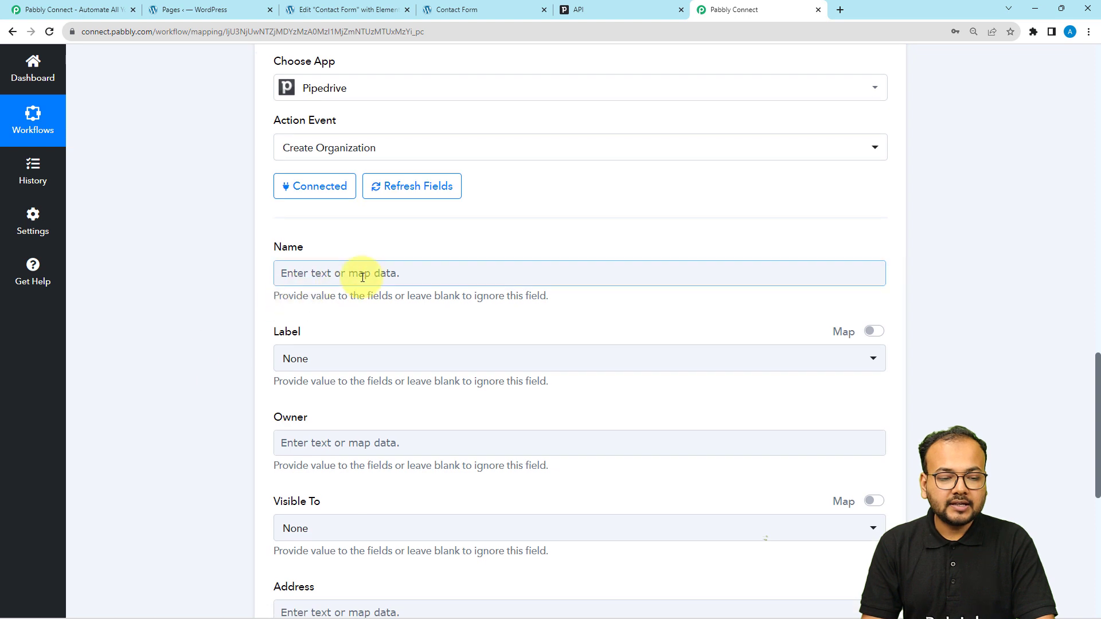
pyautogui.click(342, 265)
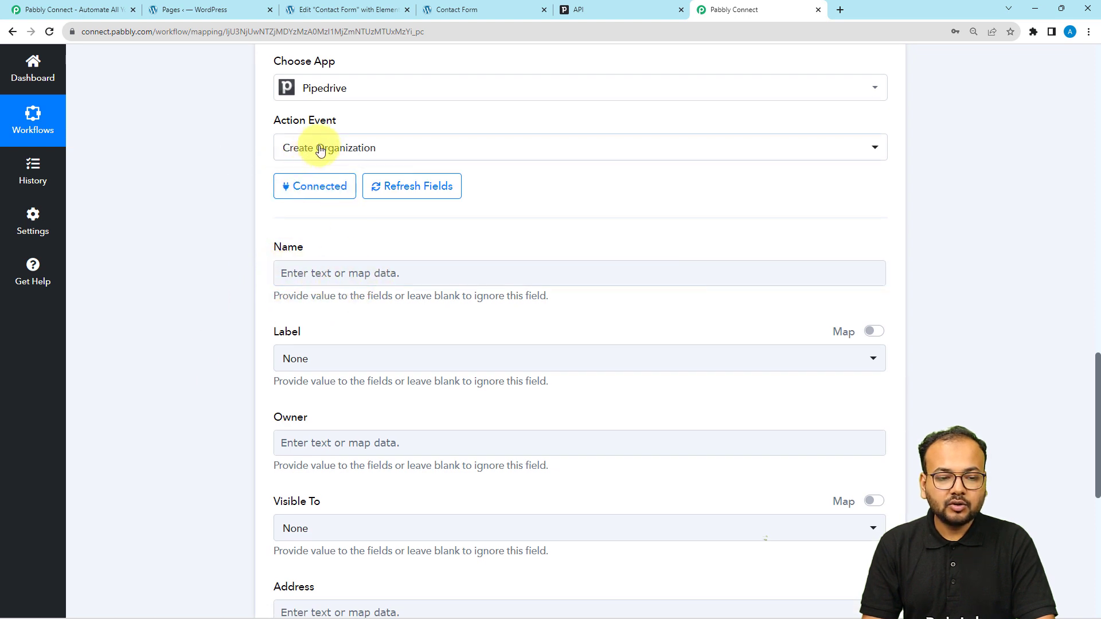
pyautogui.scroll(3, 235, 244)
pyautogui.scroll(7, 235, 244)
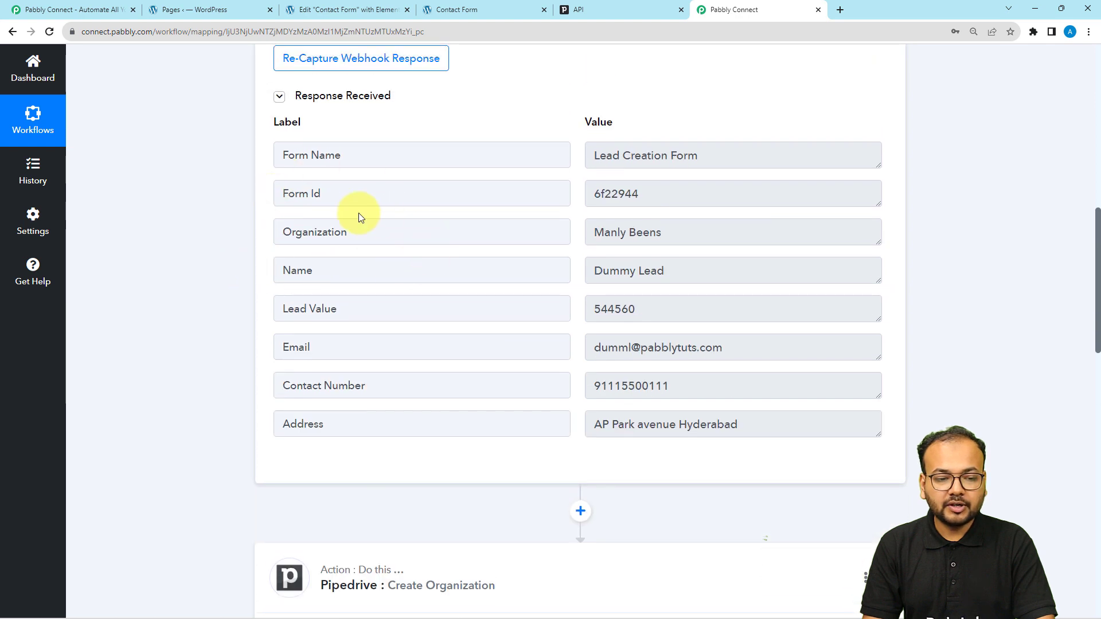
# Step: Map the organization's Name field to the Organization value from the Elementor form submission
pyautogui.scroll(-2, 252, 310)
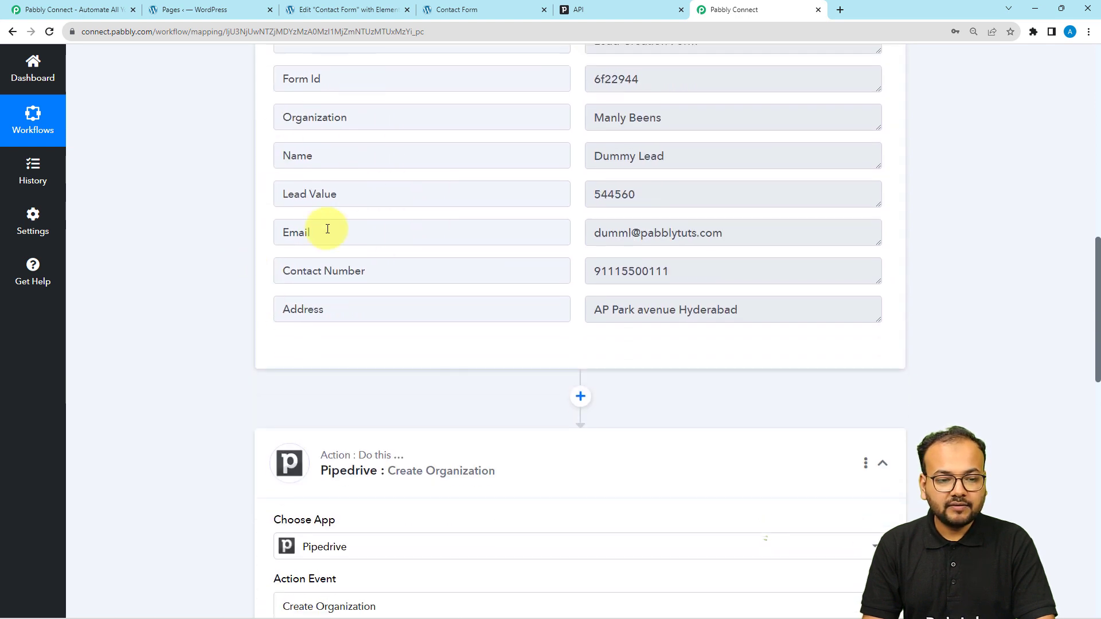
pyautogui.scroll(-1, 222, 253)
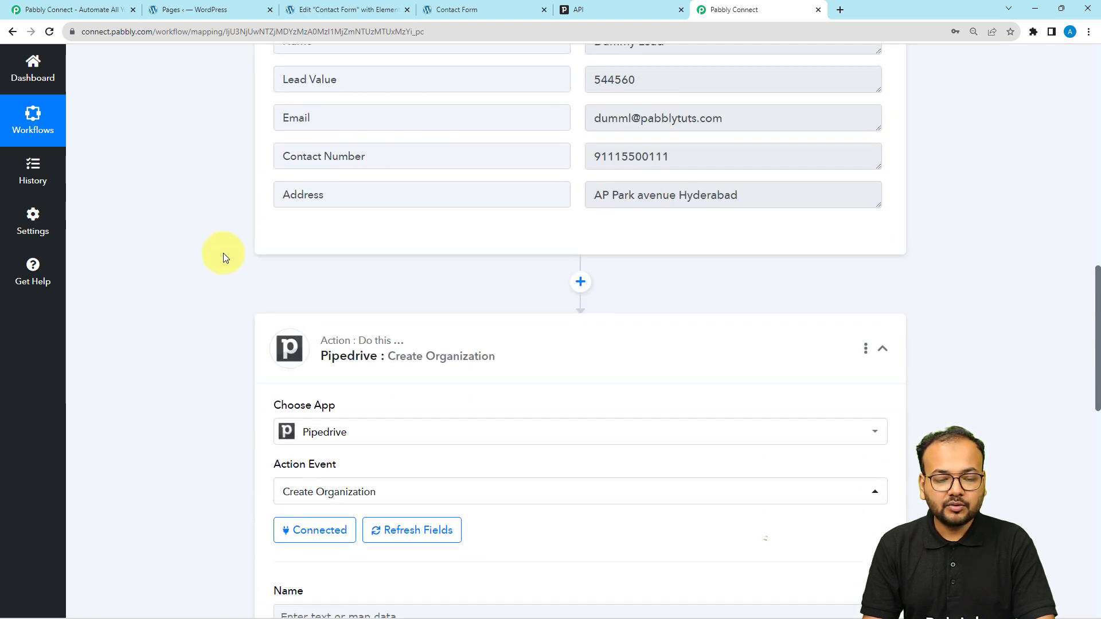
pyautogui.scroll(2, 223, 256)
pyautogui.scroll(-8, 232, 311)
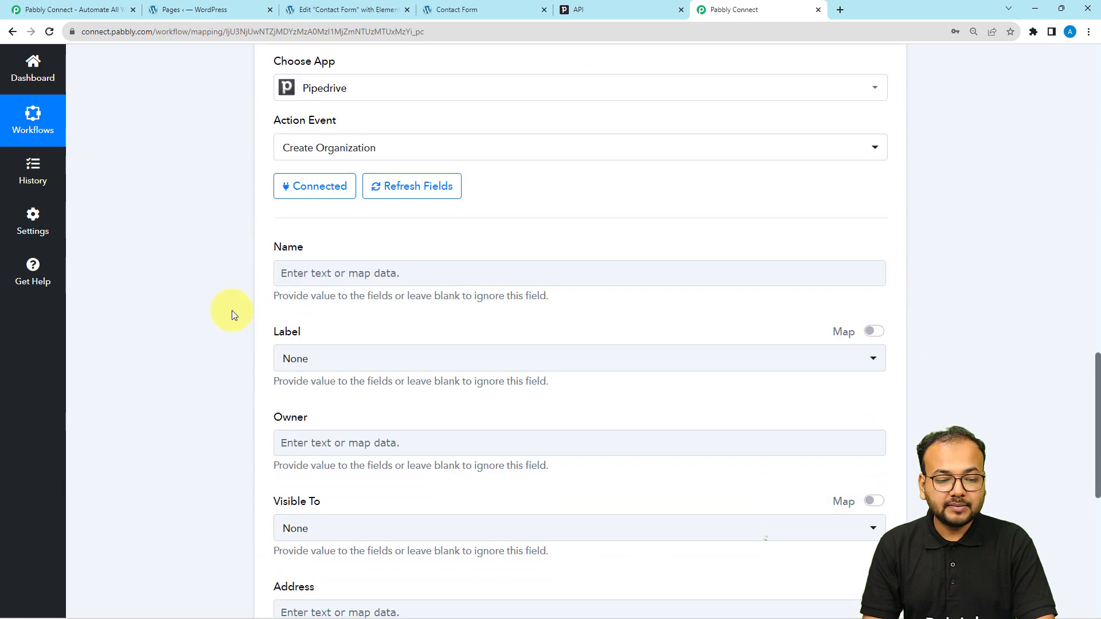
pyautogui.click(300, 272)
pyautogui.scroll(-1, 296, 310)
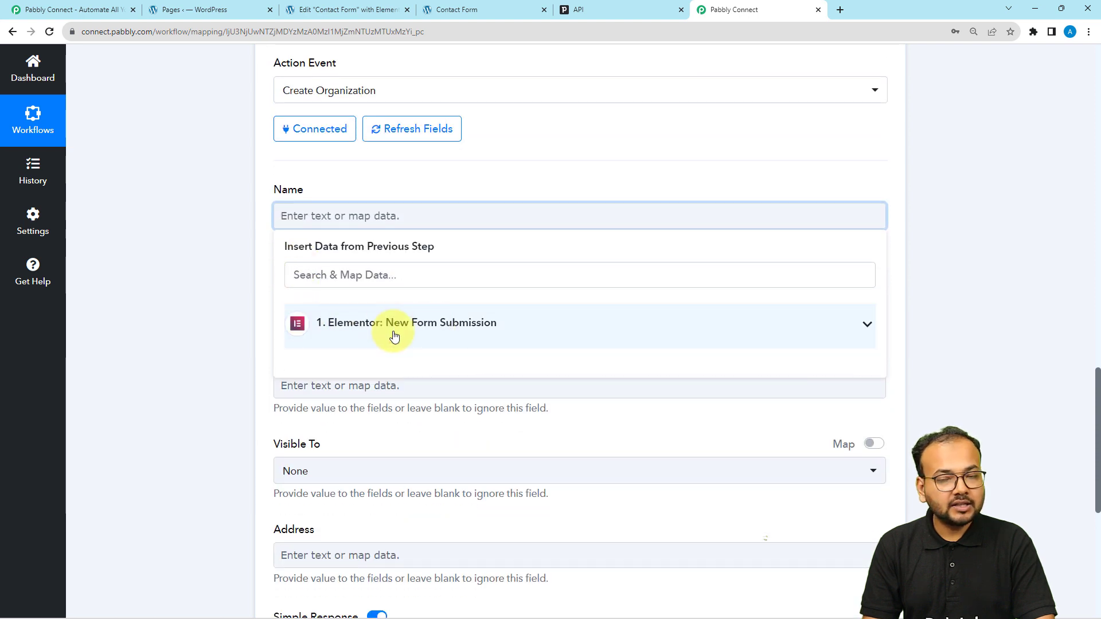
pyautogui.click(333, 340)
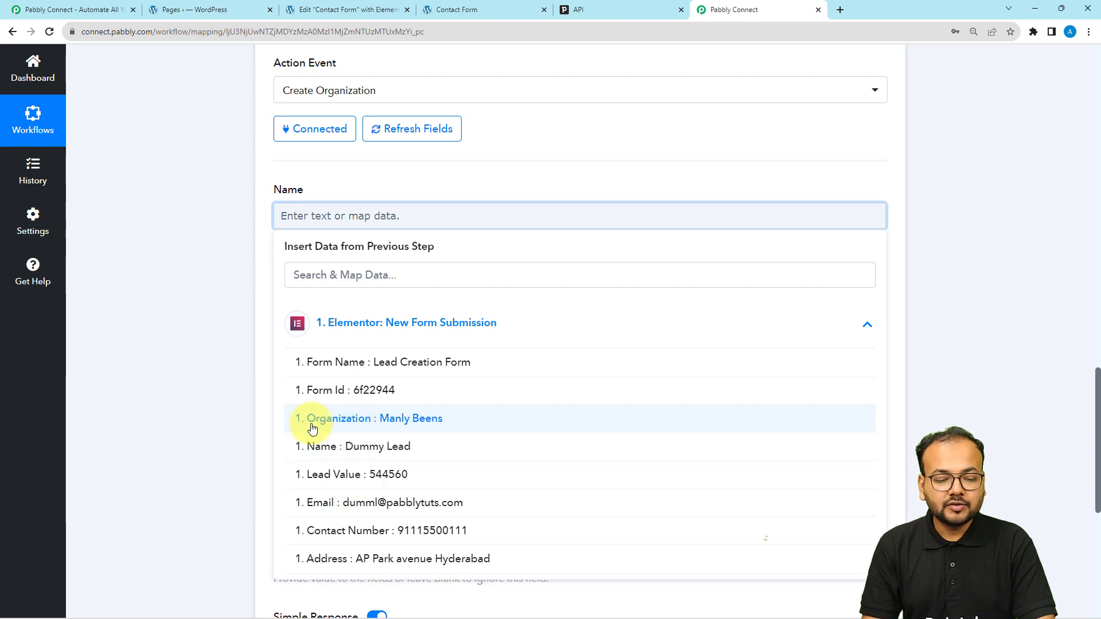
pyautogui.click(337, 429)
pyautogui.click(213, 309)
# Step: Check the available Label options and set the organization's Visible To field to all users
pyautogui.scroll(-2, 211, 309)
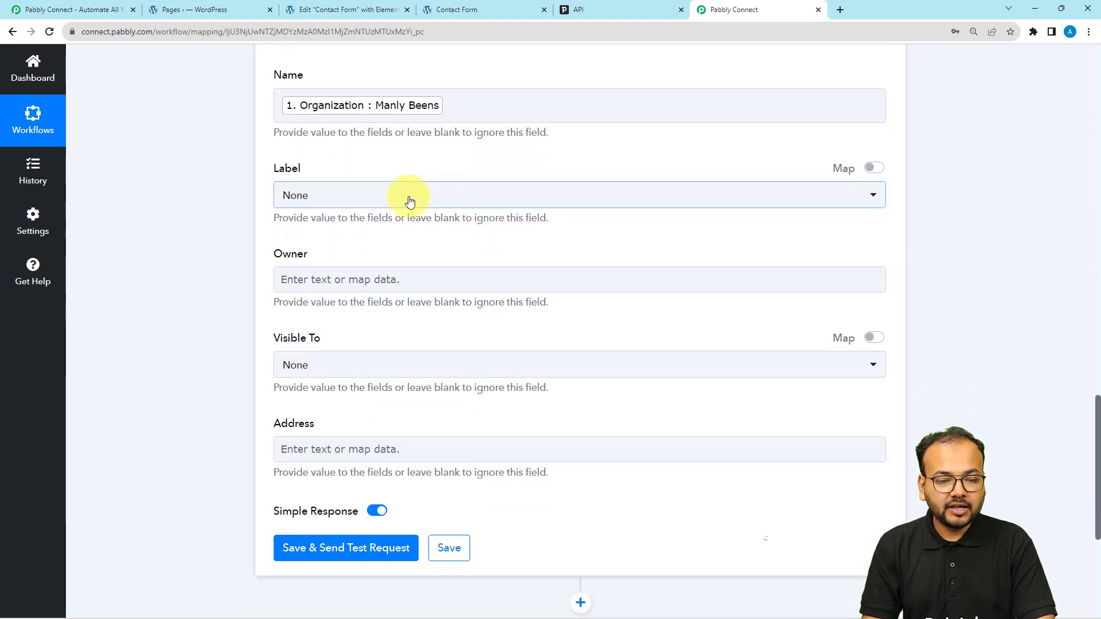
pyautogui.click(409, 200)
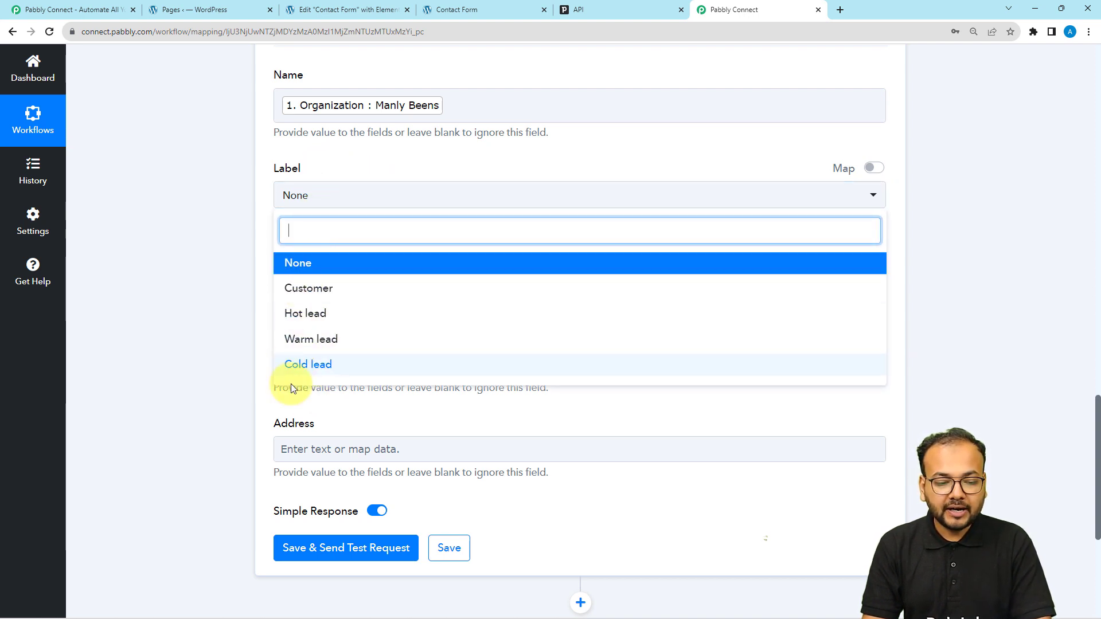
pyautogui.click(251, 209)
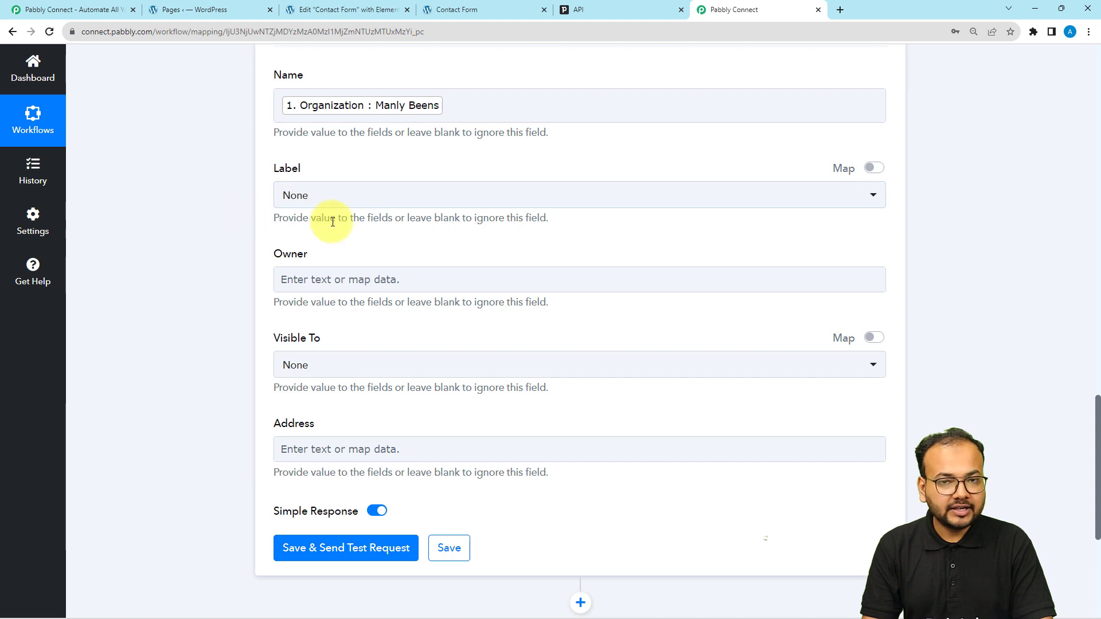
pyautogui.scroll(-2, 333, 222)
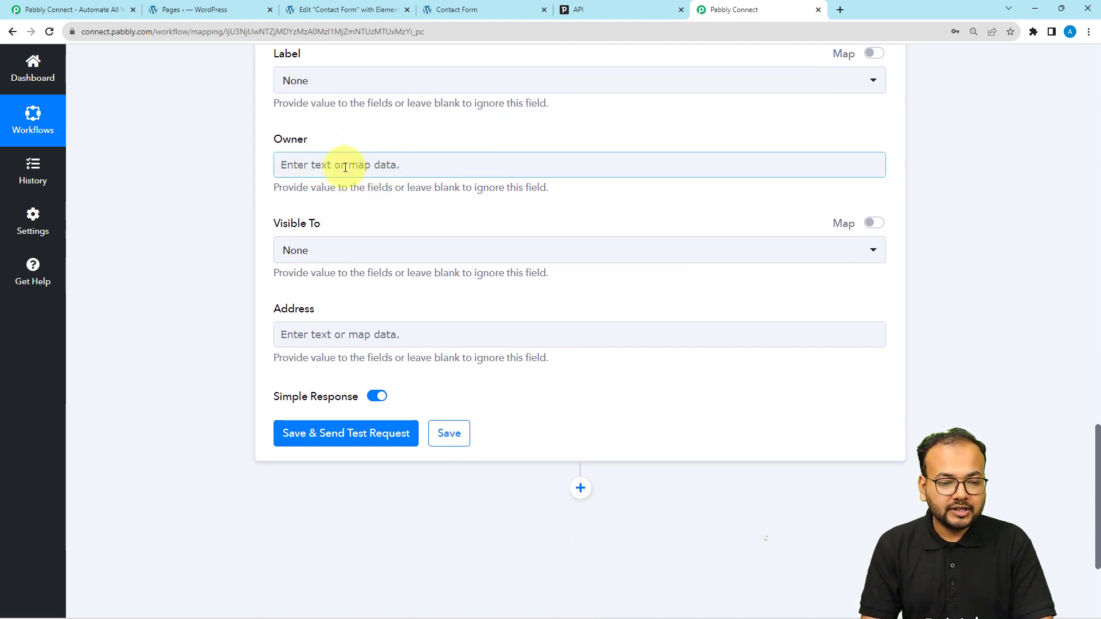
pyautogui.scroll(-1, 382, 252)
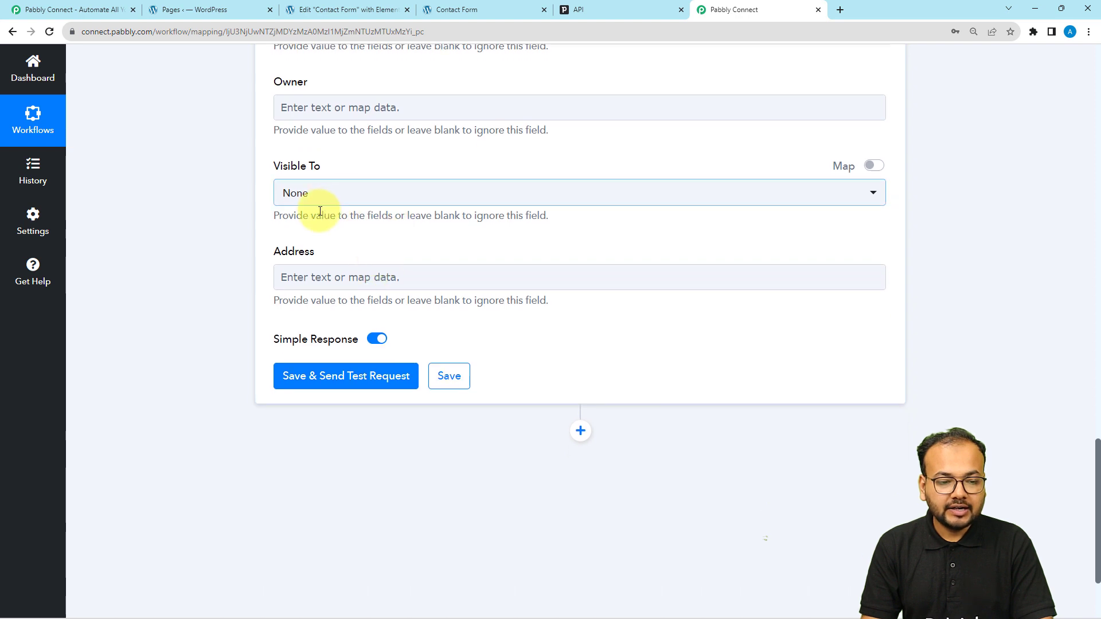
pyautogui.click(352, 210)
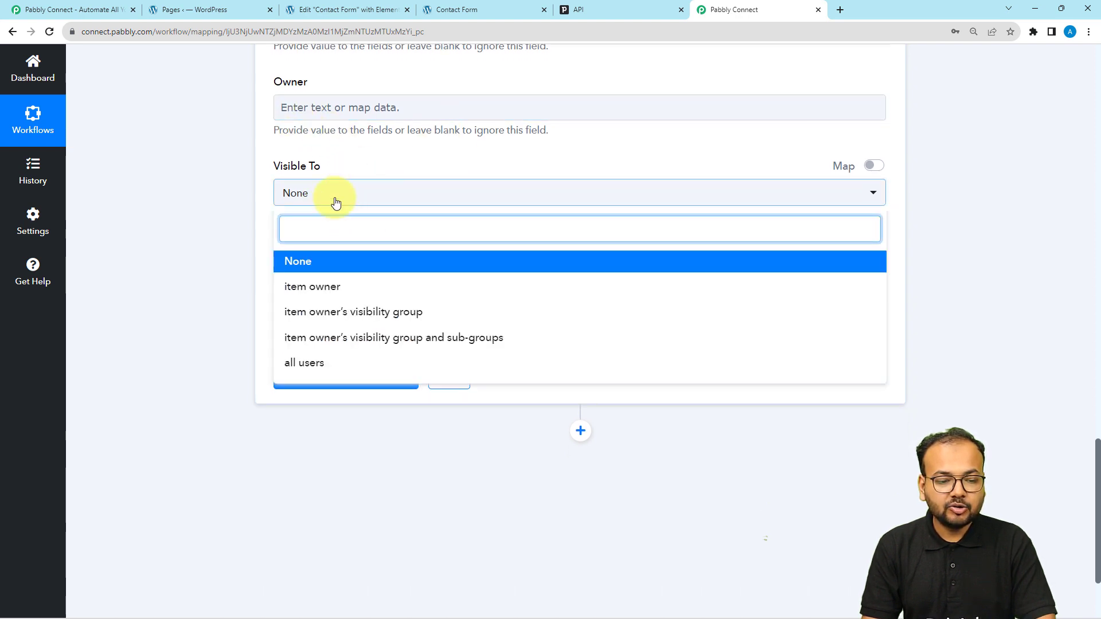
pyautogui.click(306, 368)
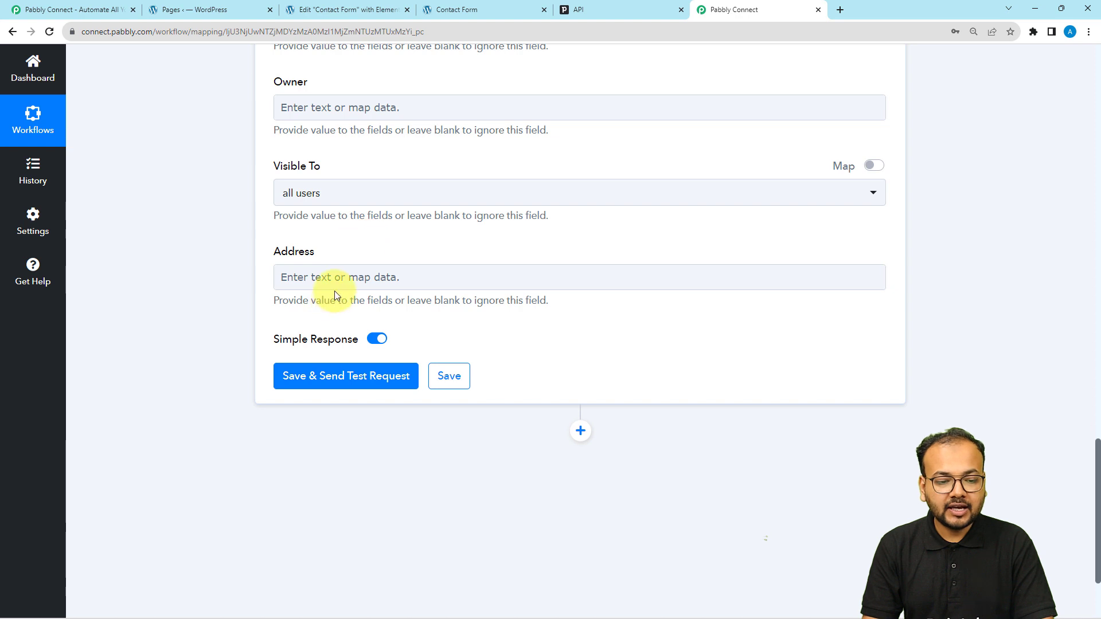
# Step: Map the organization's Address field to the Address value from the Elementor form submission
pyautogui.click(340, 274)
pyautogui.click(346, 385)
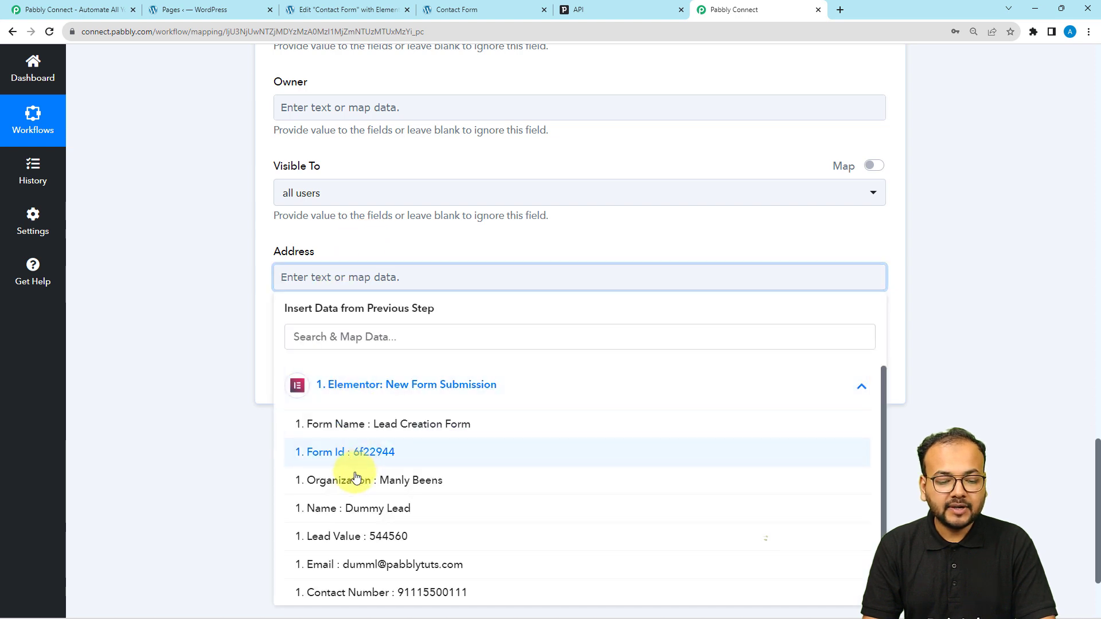
pyautogui.scroll(-1, 356, 477)
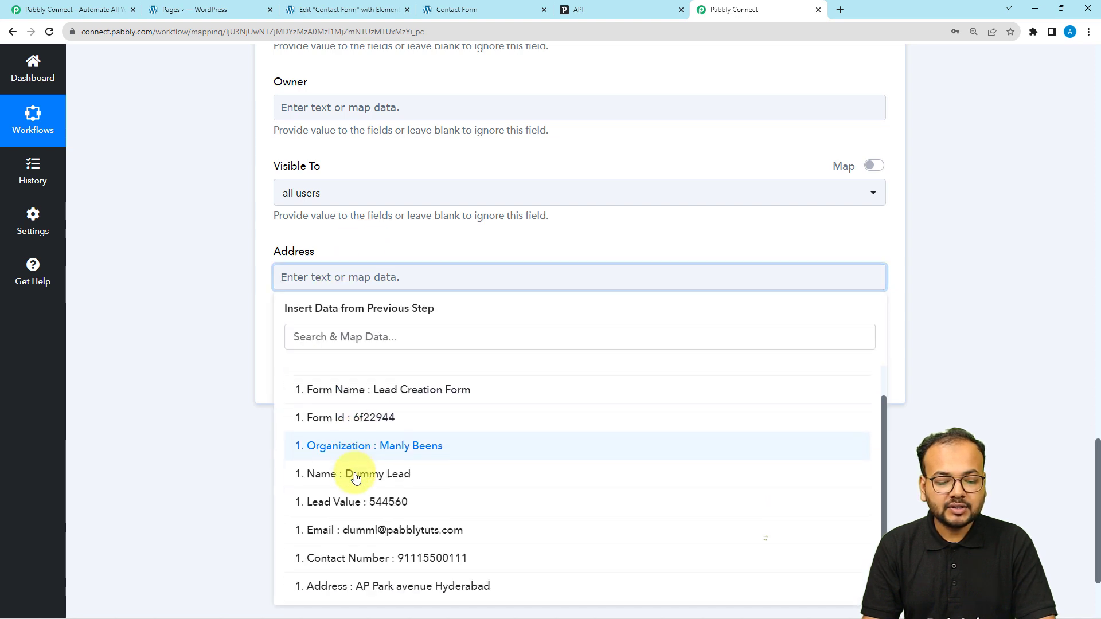
pyautogui.click(341, 587)
pyautogui.click(281, 328)
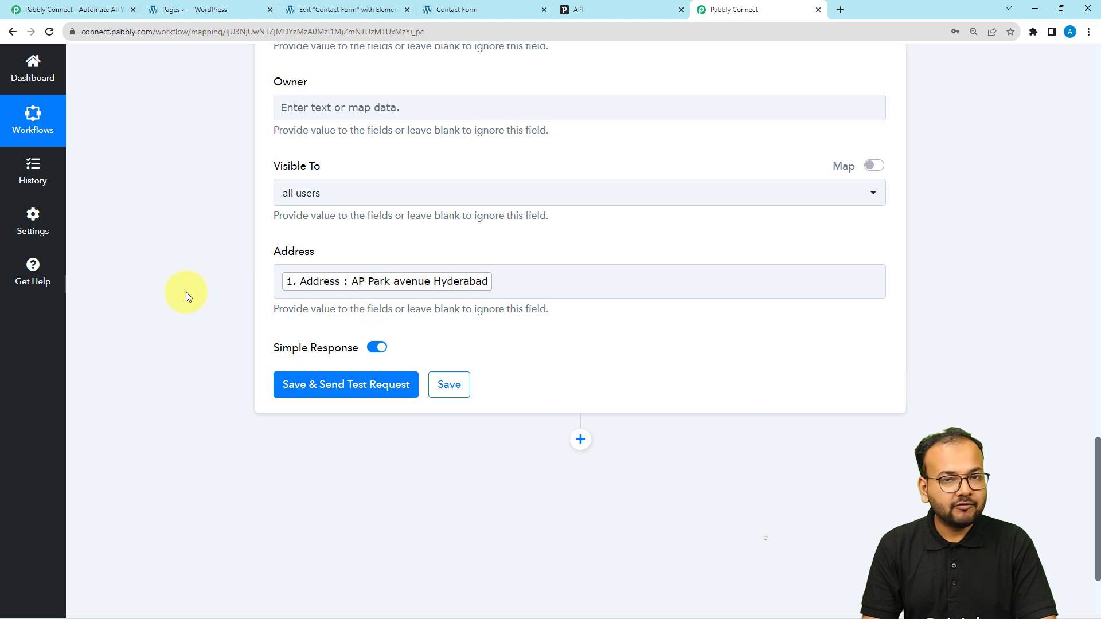
# Step: Save the Create Organization action, send a test request, and check the Data Id in the received response
pyautogui.scroll(-1, 186, 291)
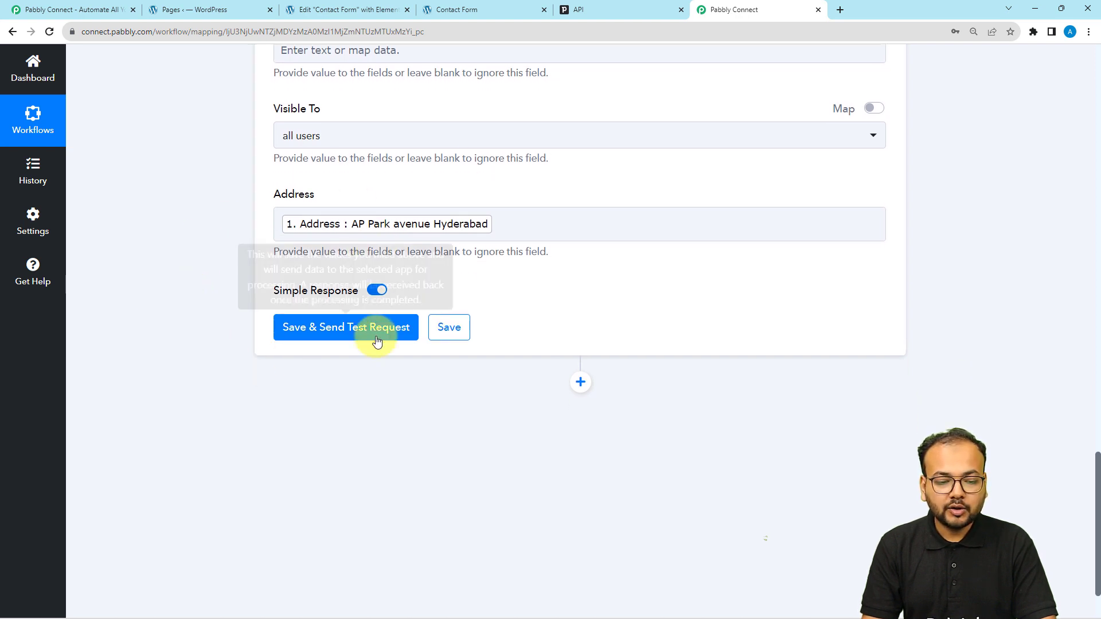
pyautogui.click(313, 337)
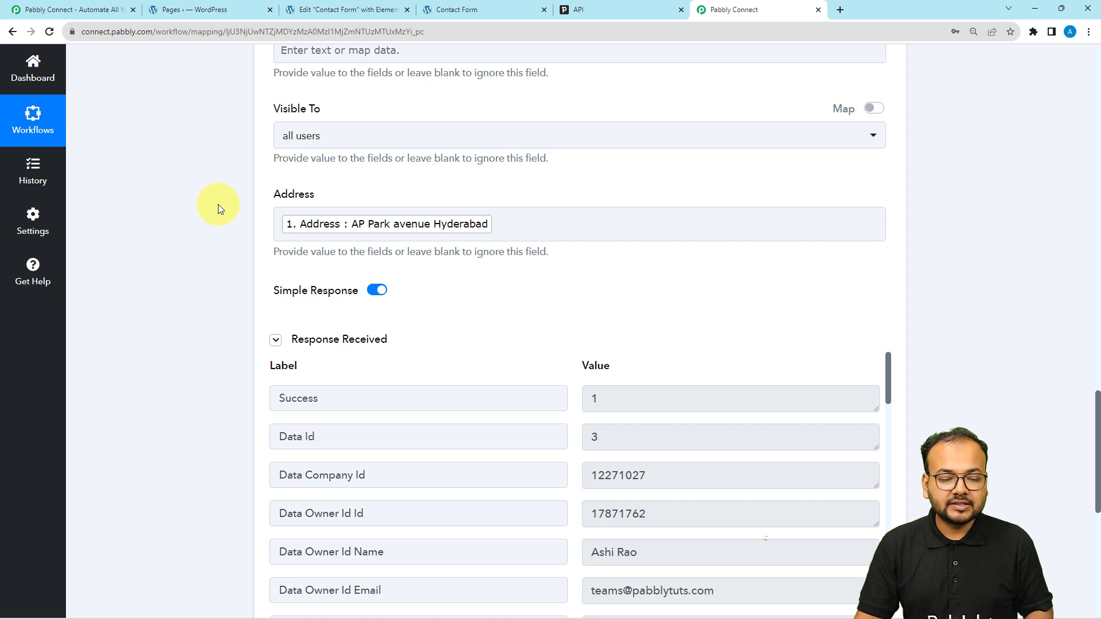
pyautogui.scroll(-2, 218, 205)
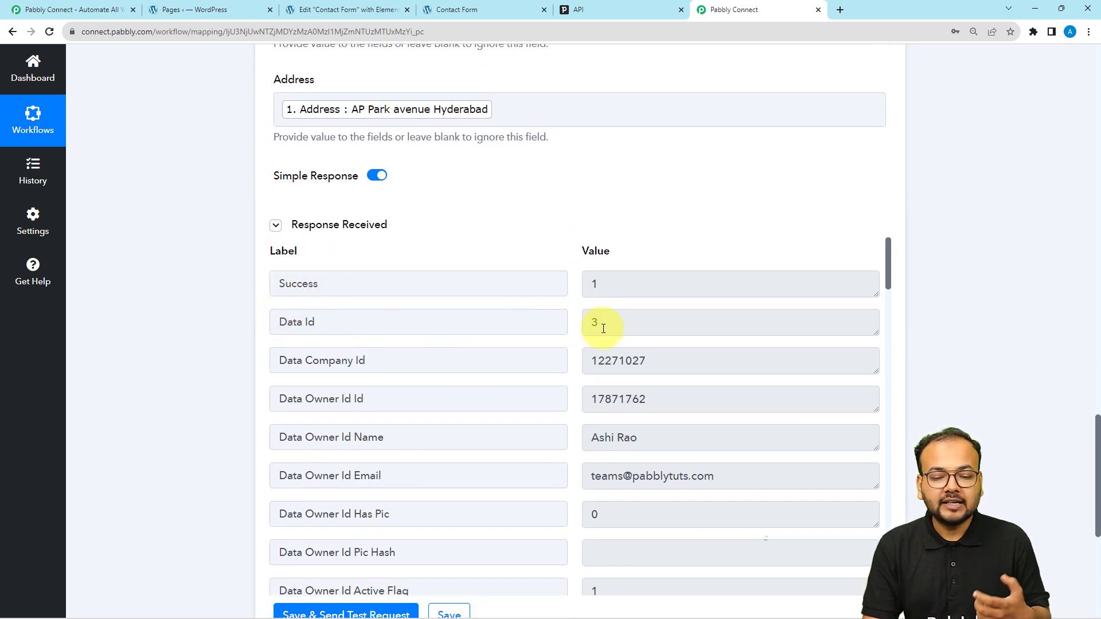
pyautogui.moveTo(329, 327); pyautogui.dragTo(244, 323)
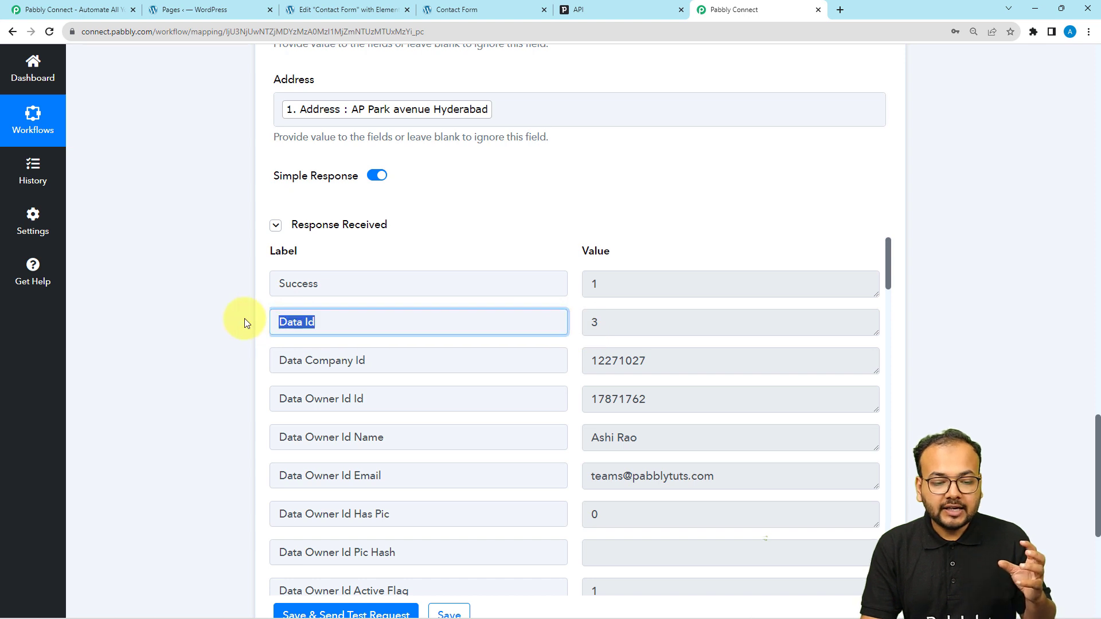
pyautogui.scroll(-2, 244, 320)
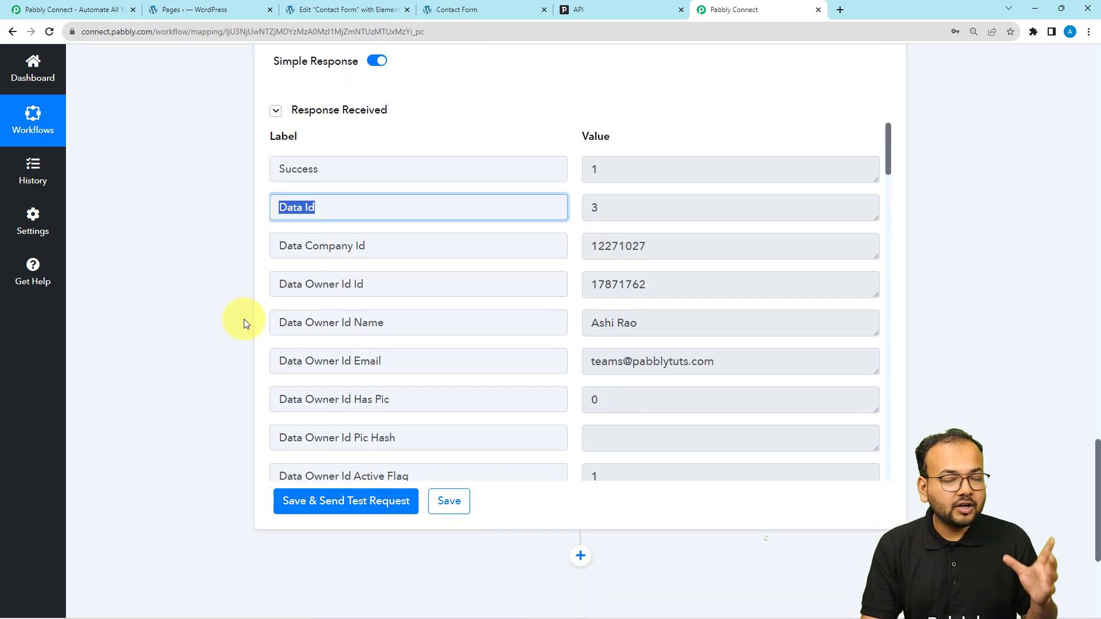
pyautogui.scroll(-2, 243, 319)
pyautogui.scroll(-2, 243, 319)
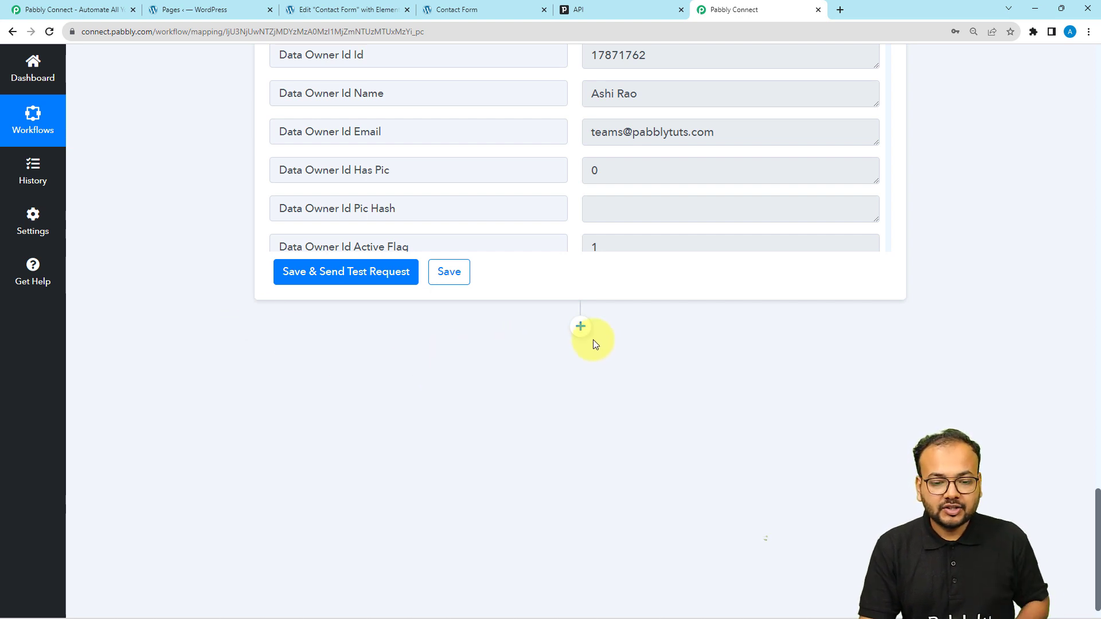
# Step: Add a Pipedrive action step with the Create Lead event and connect it through the existing connection Pipedrive #13
pyautogui.click(581, 327)
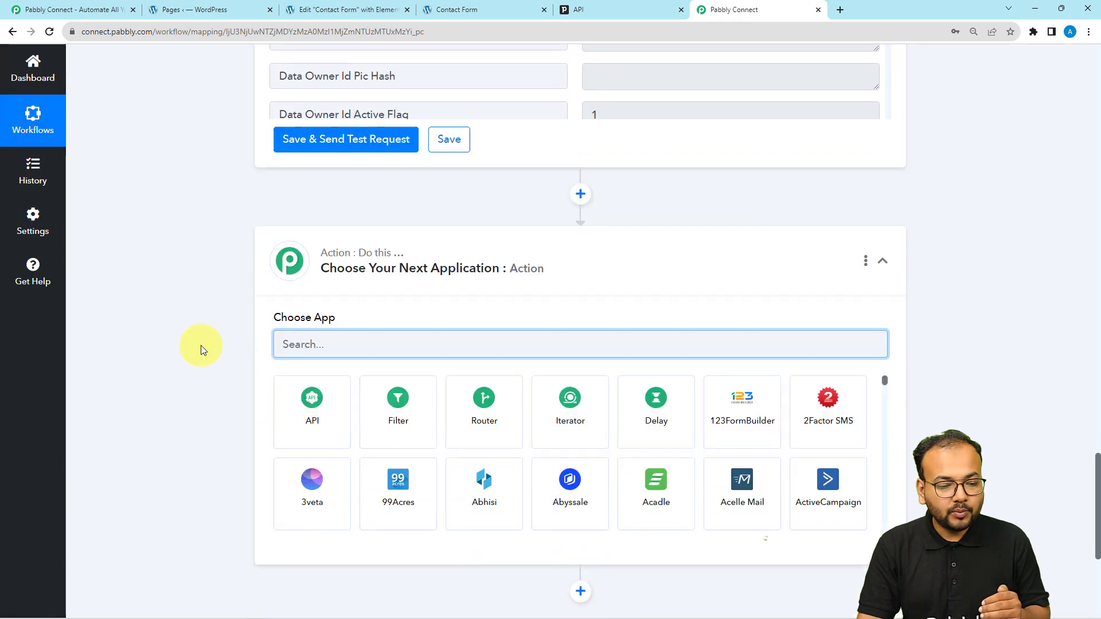
pyautogui.write('pip')
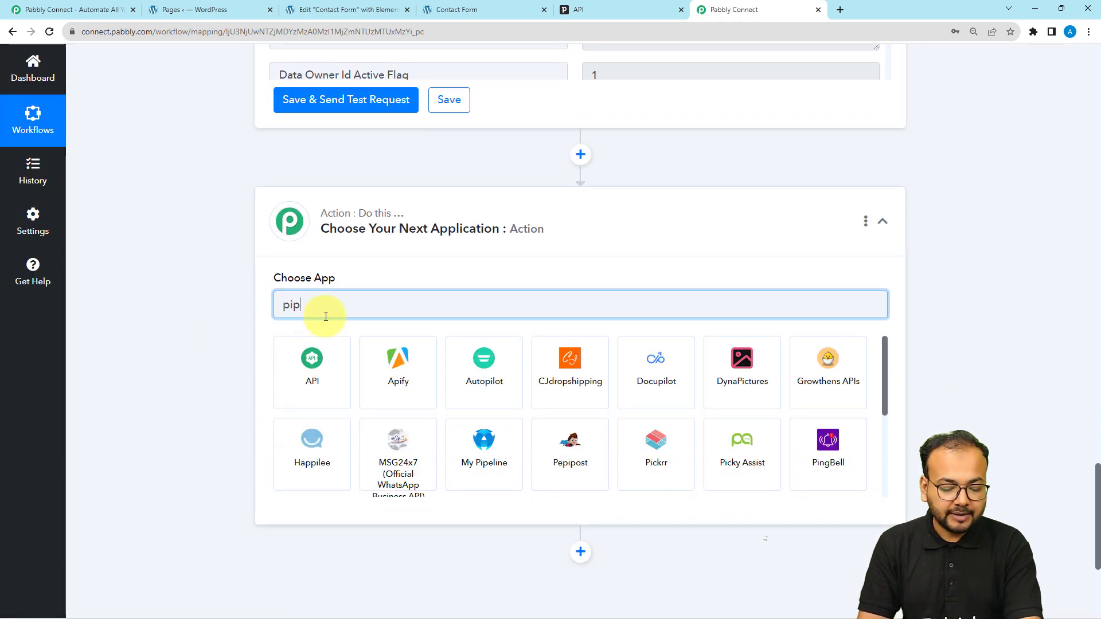
pyautogui.write('e')
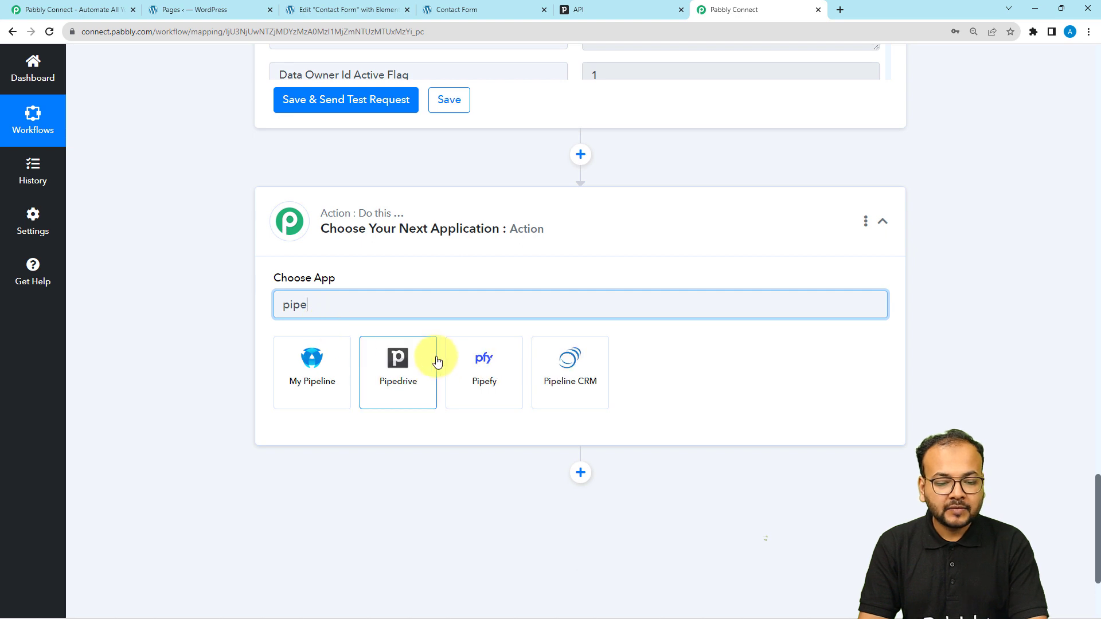
pyautogui.click(405, 373)
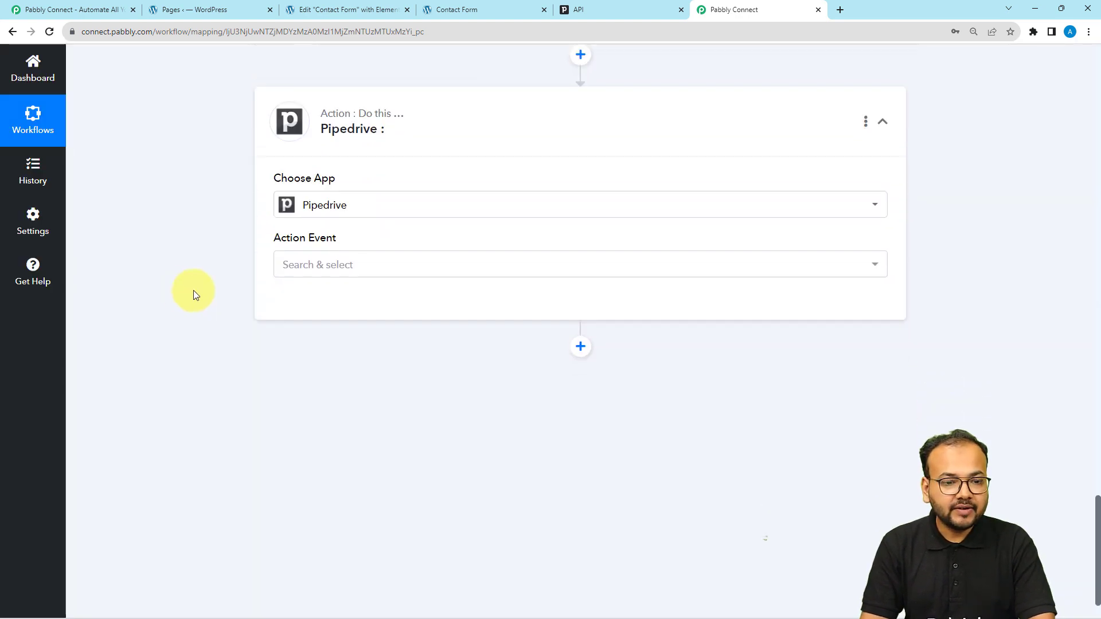
pyautogui.click(292, 251)
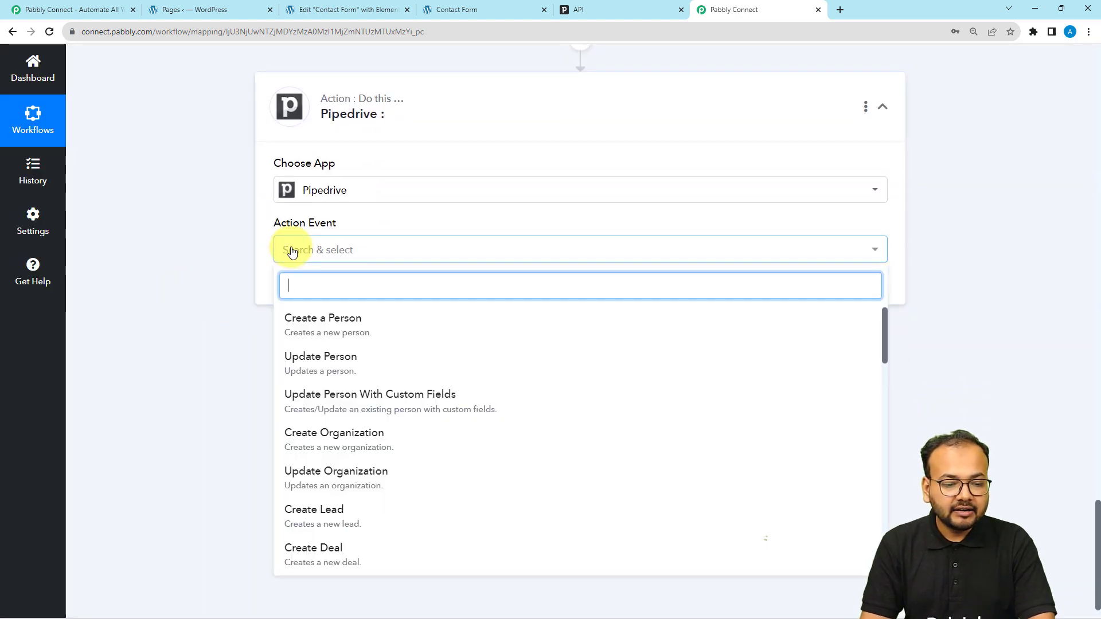
pyautogui.click(316, 520)
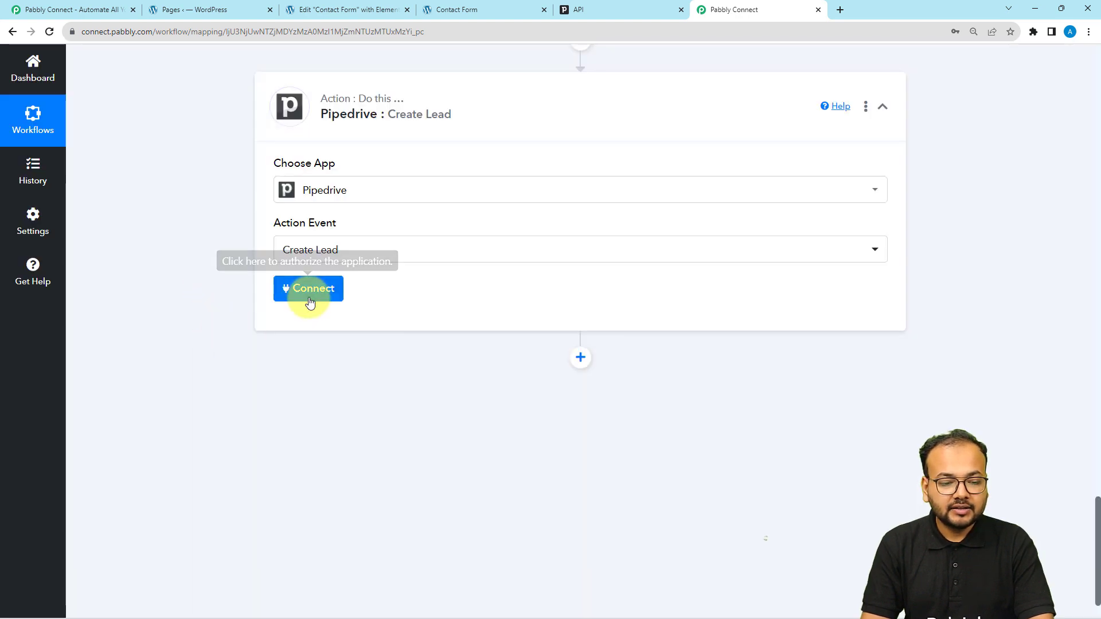
pyautogui.click(310, 289)
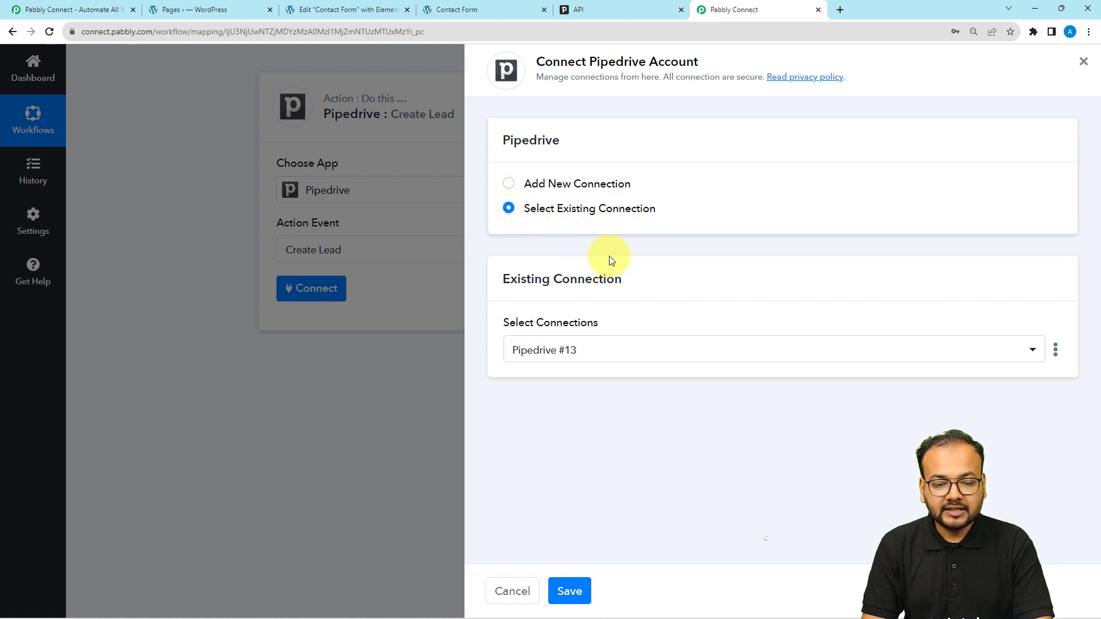
pyautogui.click(568, 591)
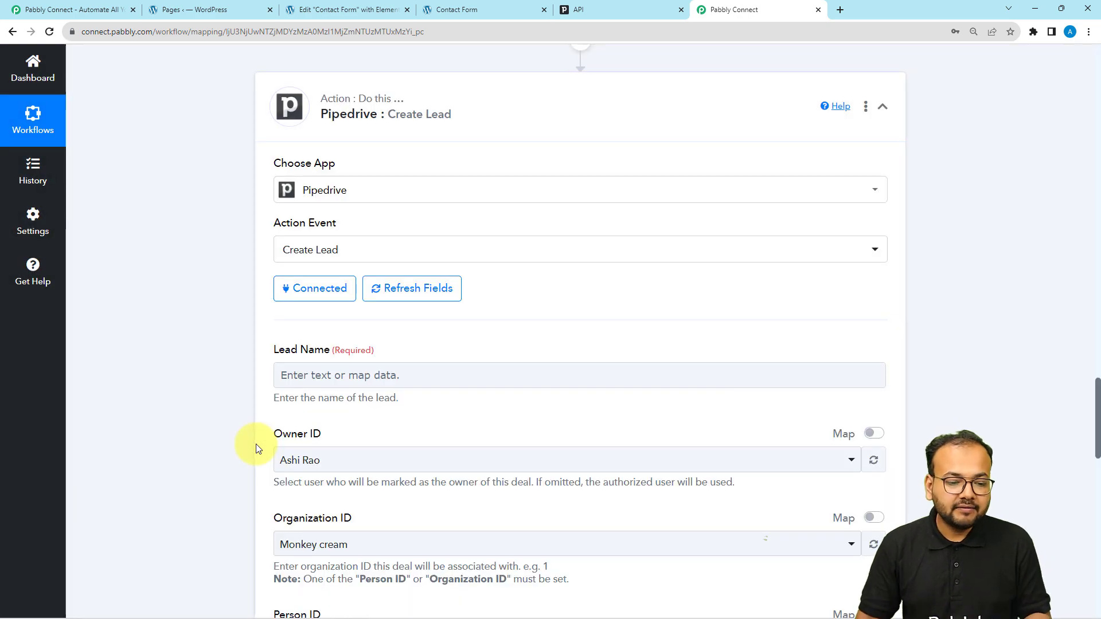
# Step: Map the lead's Lead Name field to the Name value from the Elementor form submission
pyautogui.scroll(-2, 246, 357)
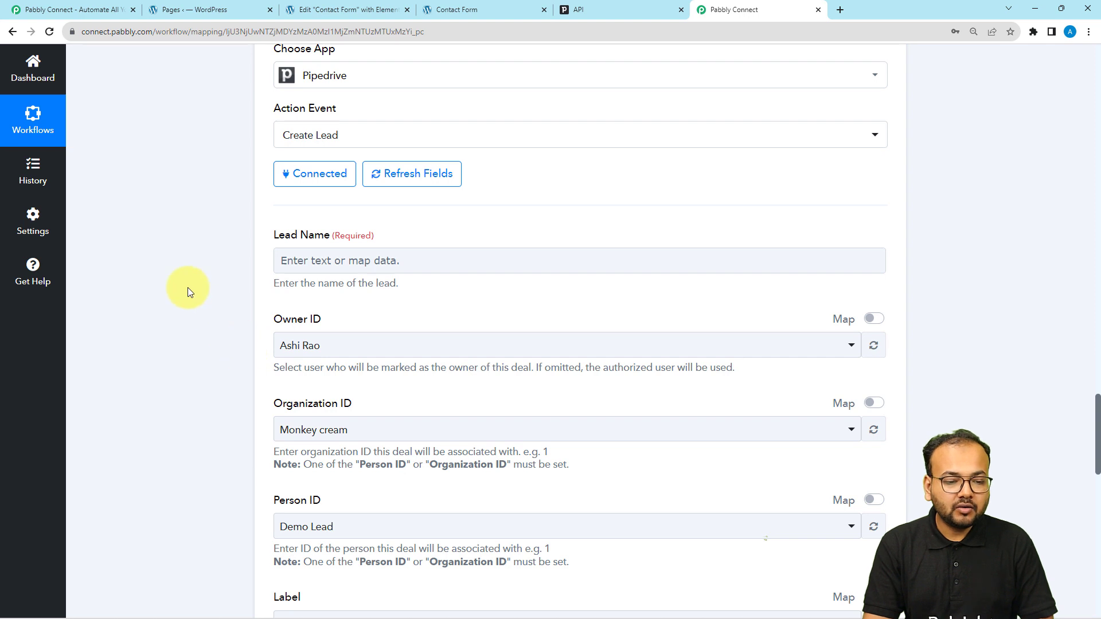
pyautogui.scroll(-1, 329, 247)
pyautogui.click(338, 201)
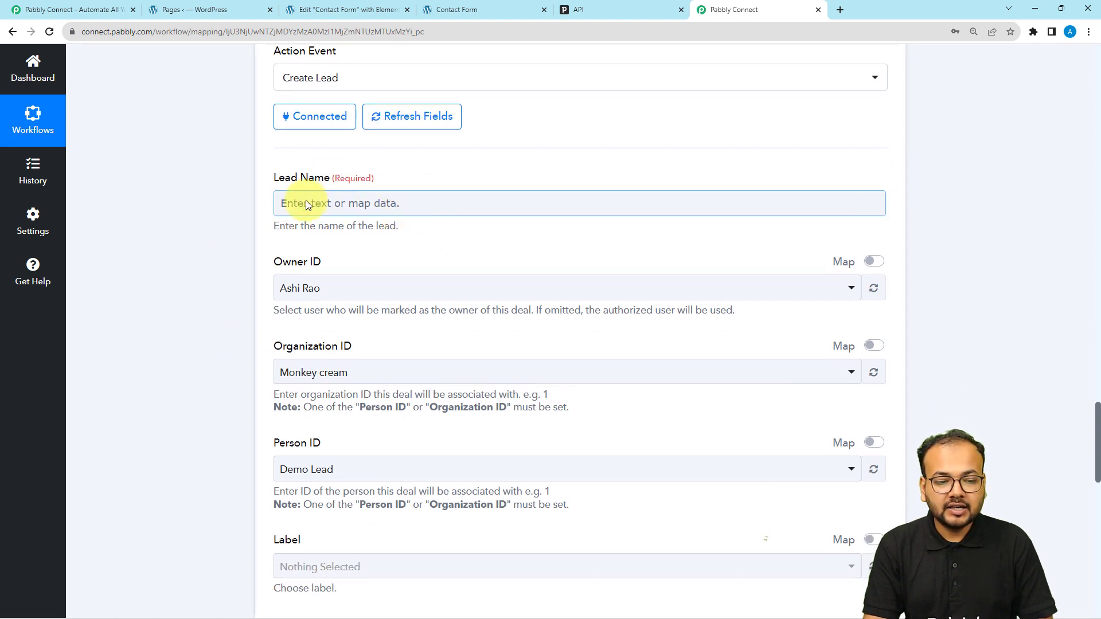
pyautogui.scroll(-1, 352, 216)
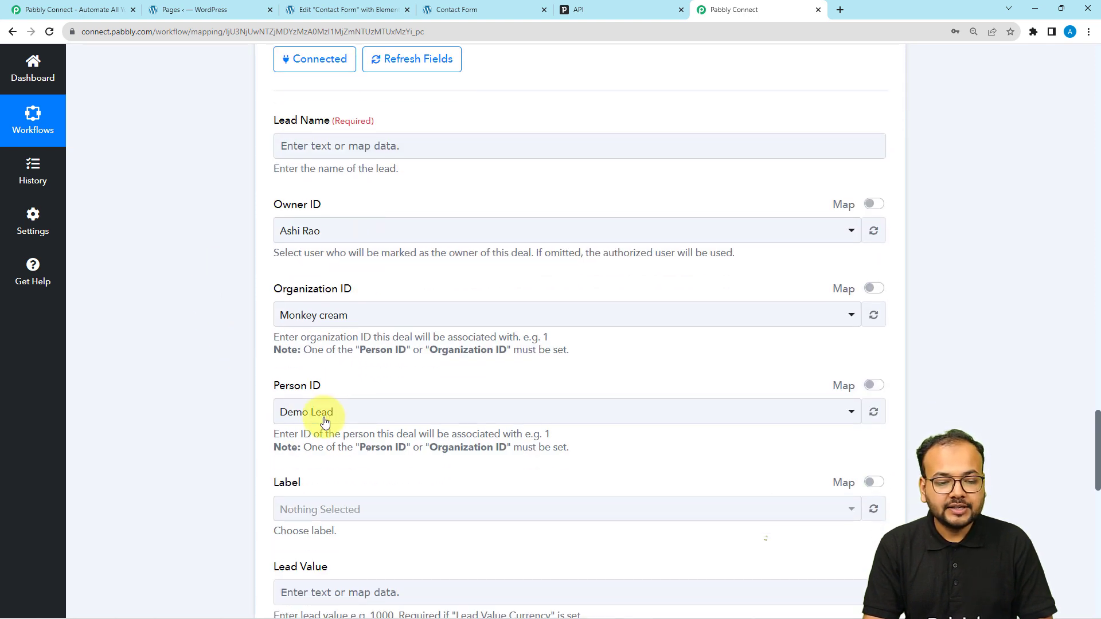
pyautogui.scroll(2, 229, 332)
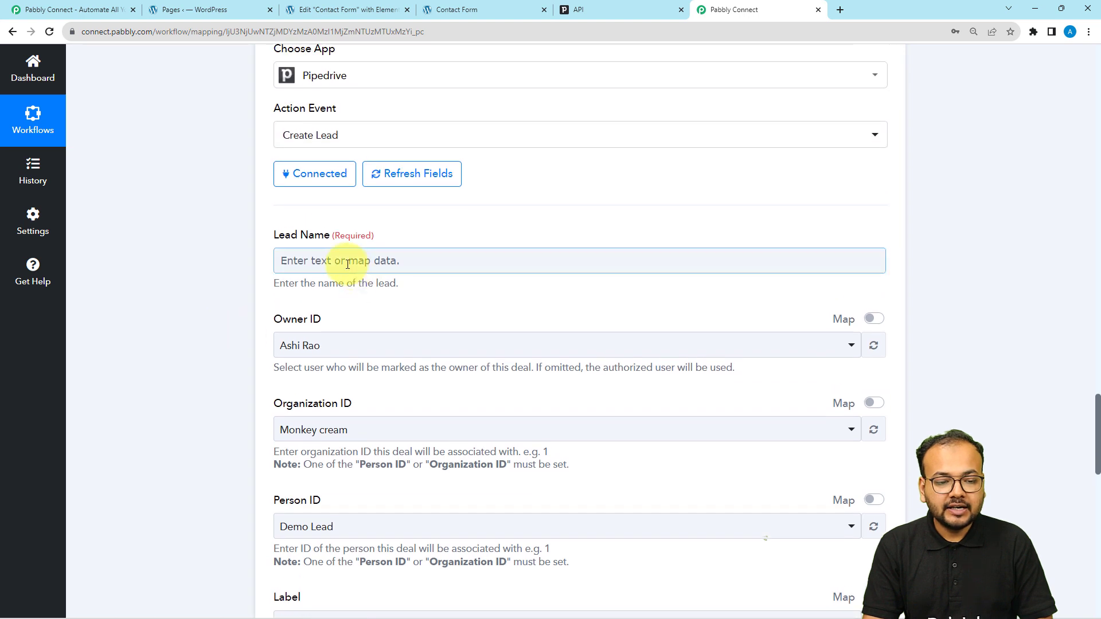
pyautogui.click(345, 262)
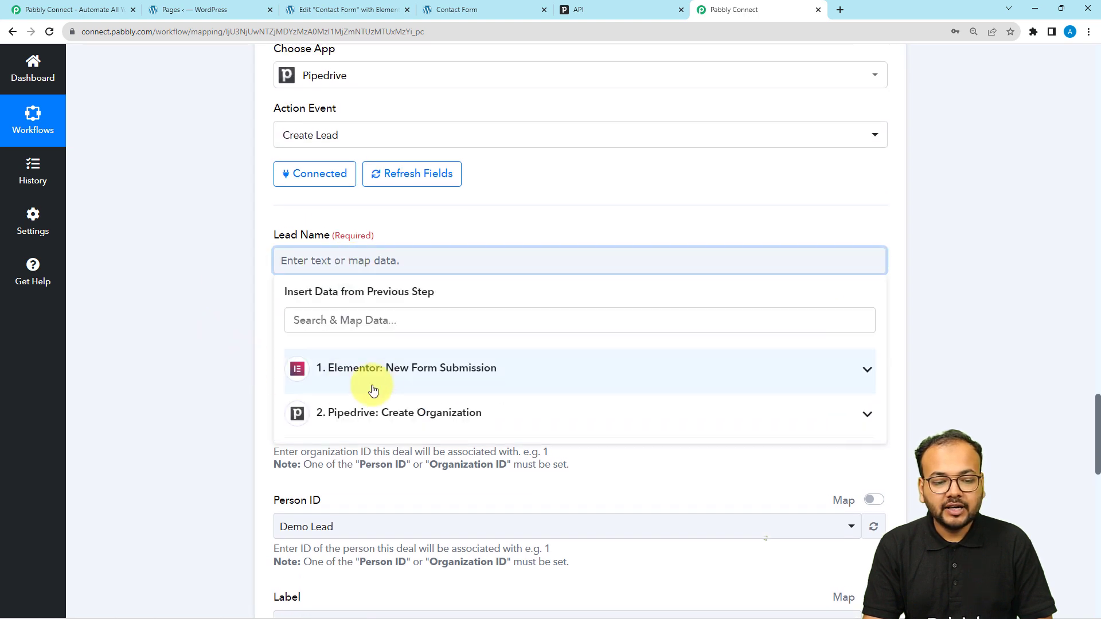
pyautogui.click(331, 375)
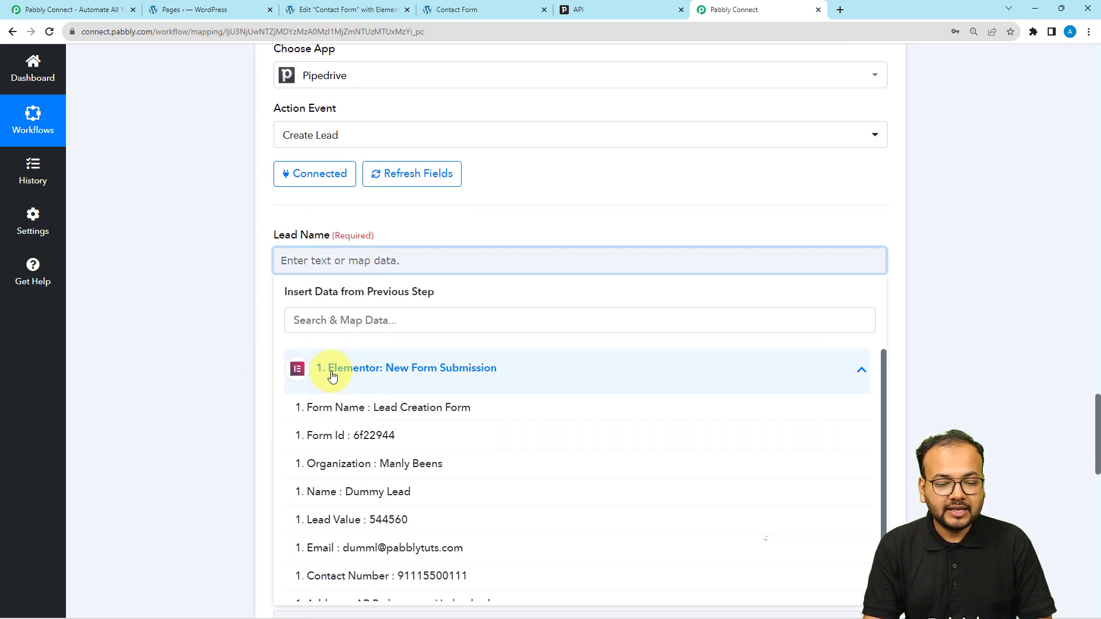
pyautogui.scroll(-1, 340, 424)
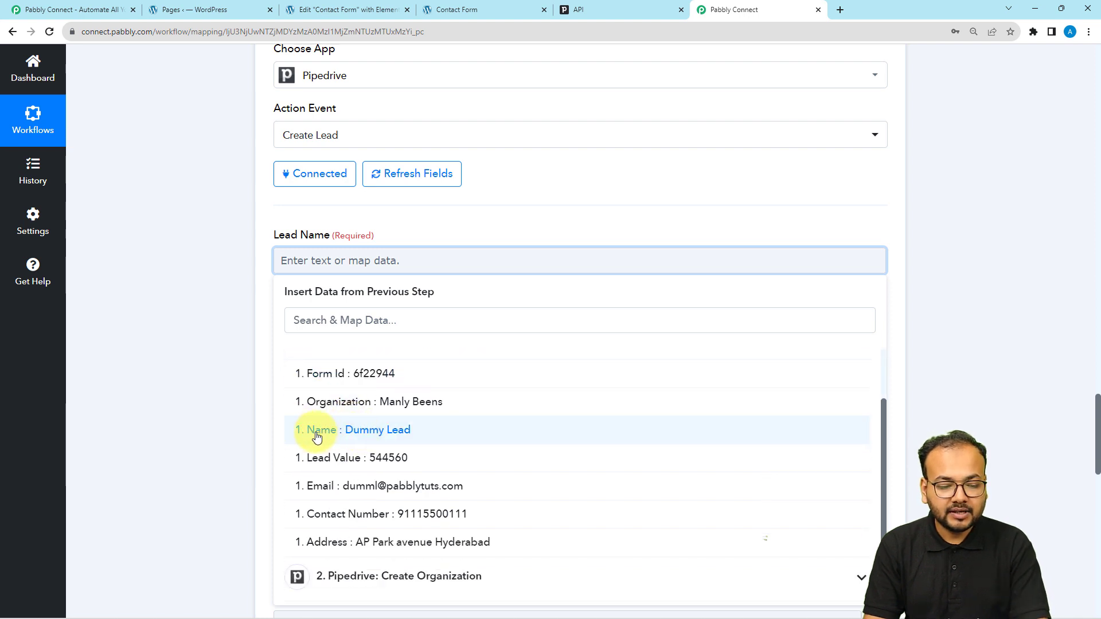
pyautogui.click(327, 437)
pyautogui.click(212, 328)
# Step: Check the available Owner ID options for the lead and keep the current owner
pyautogui.scroll(-1, 330, 301)
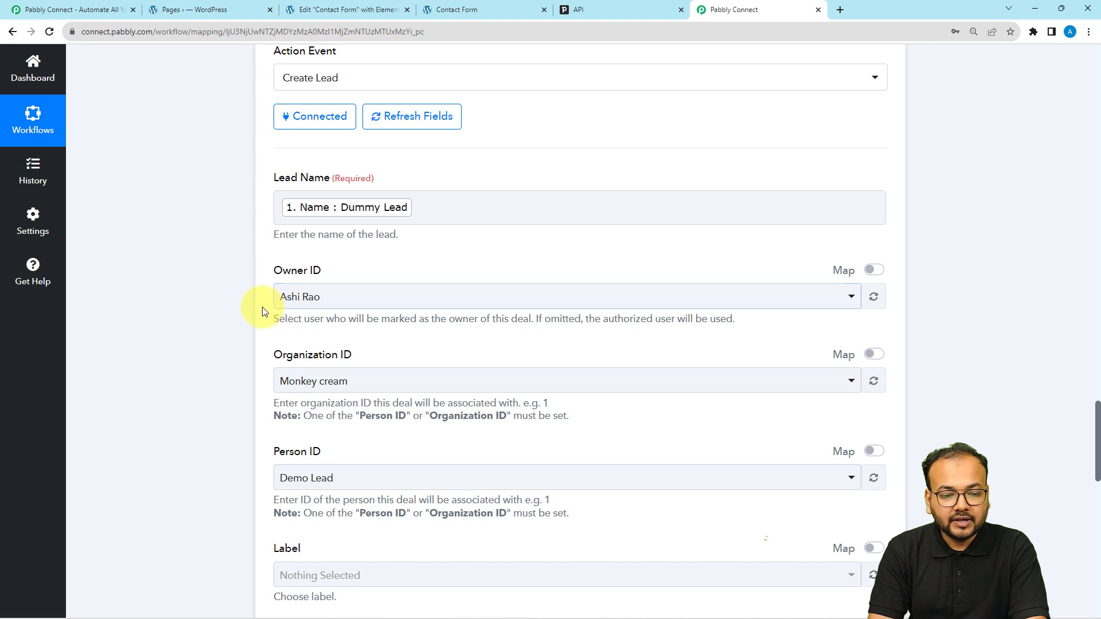
pyautogui.click(346, 308)
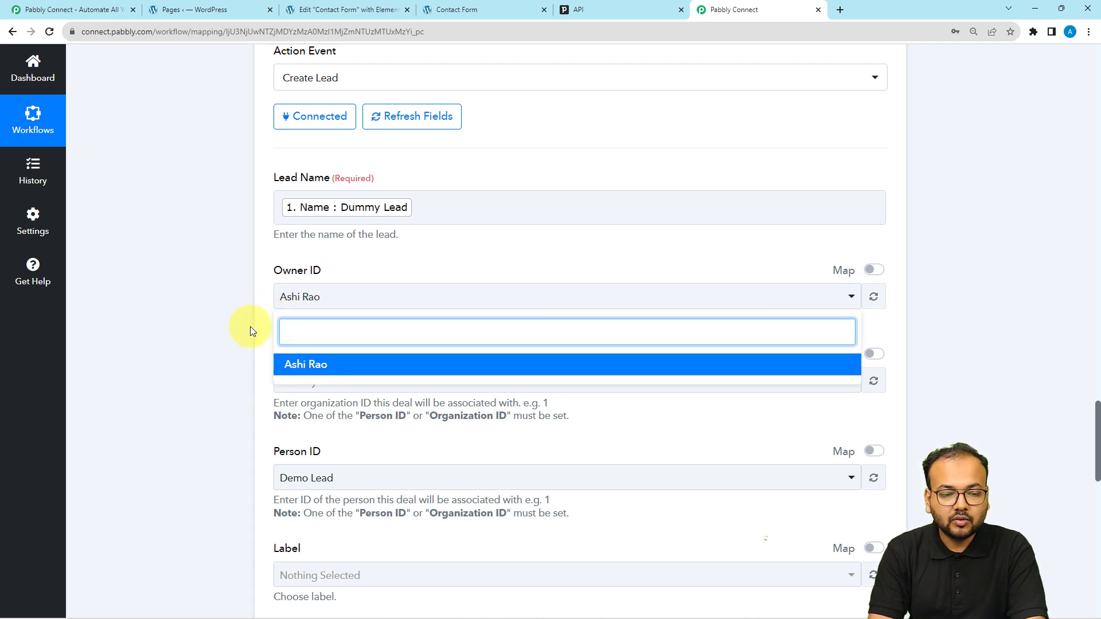
pyautogui.click(250, 326)
# Step: Enable mapping for the lead's Organization ID and map it to the Data Id from the Create Organization response
pyautogui.scroll(-2, 253, 327)
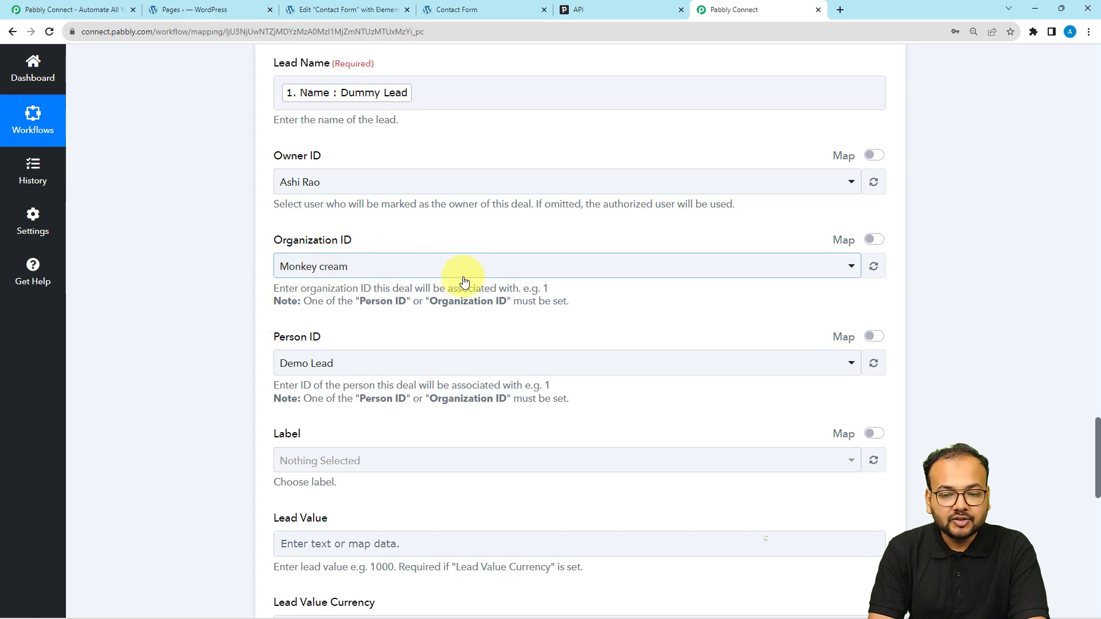
pyautogui.scroll(8, 219, 266)
pyautogui.scroll(5, 219, 266)
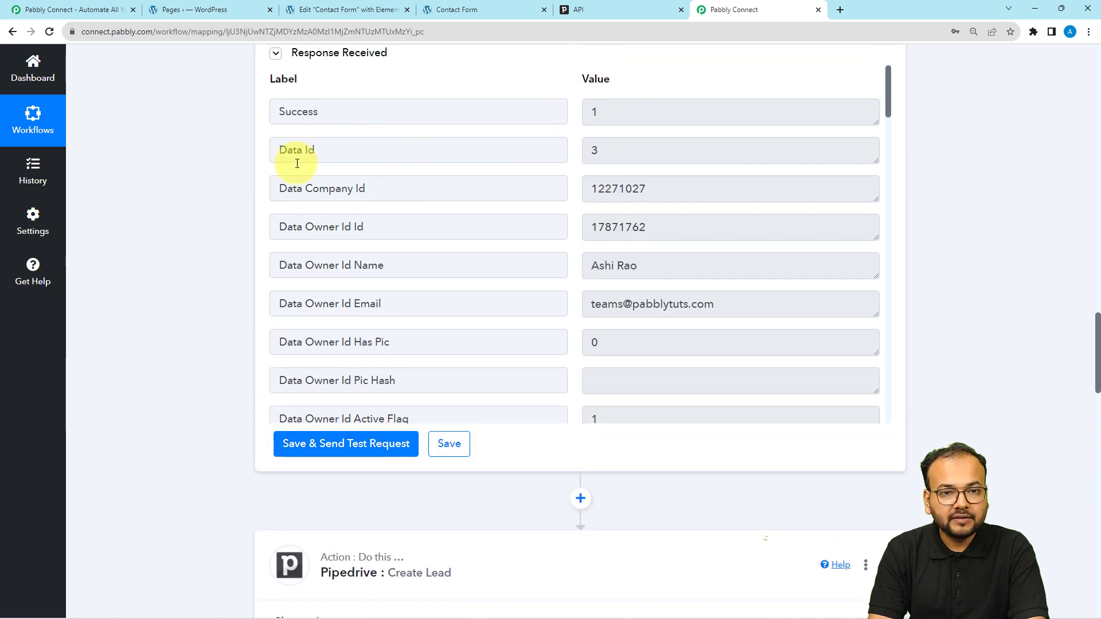
pyautogui.moveTo(334, 156); pyautogui.dragTo(256, 160)
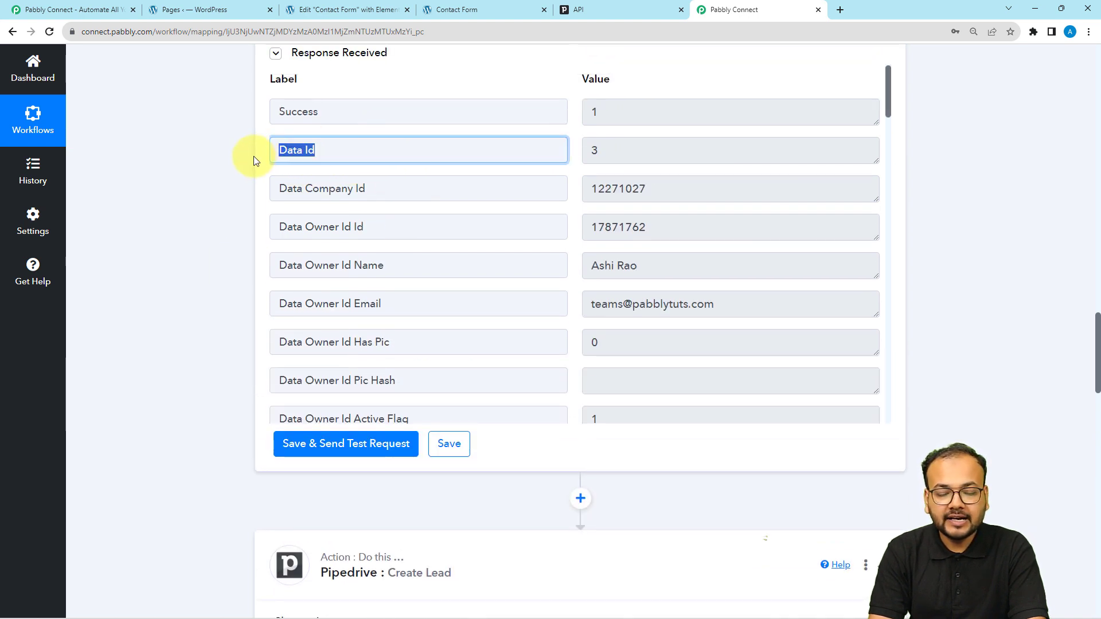
pyautogui.click(212, 186)
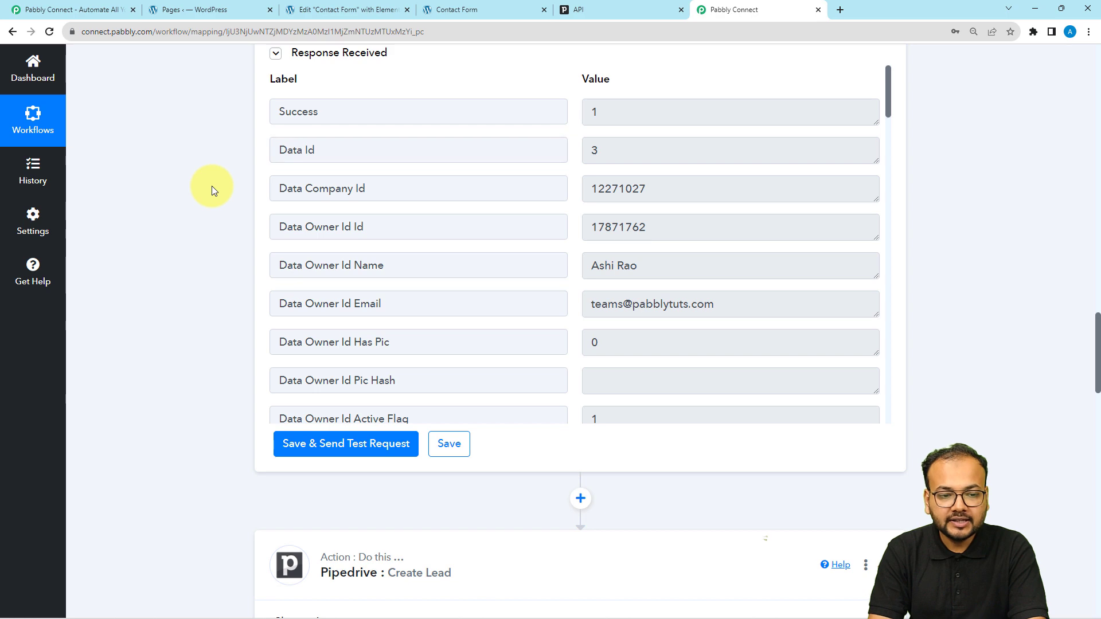
pyautogui.scroll(-4, 211, 186)
pyautogui.scroll(-10, 211, 187)
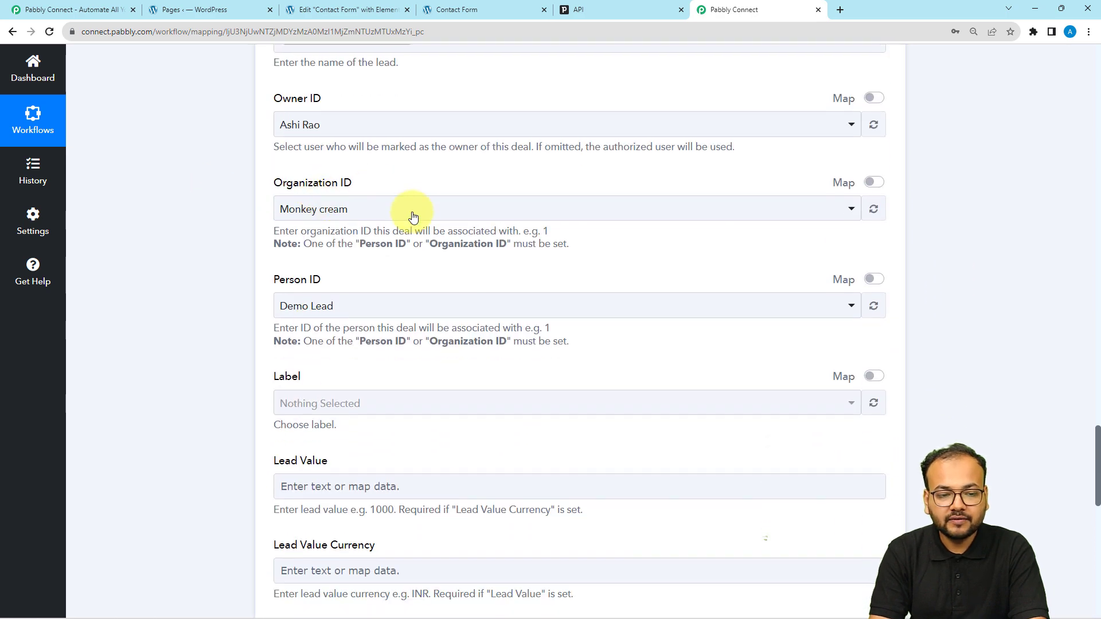
pyautogui.click(877, 183)
pyautogui.click(363, 219)
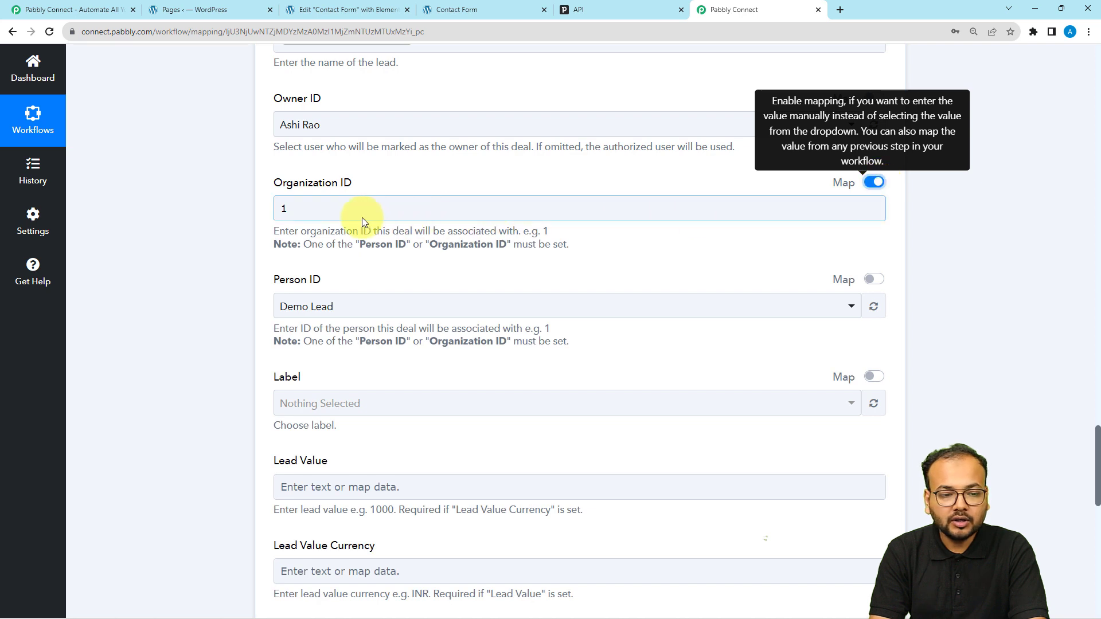
pyautogui.click(333, 213)
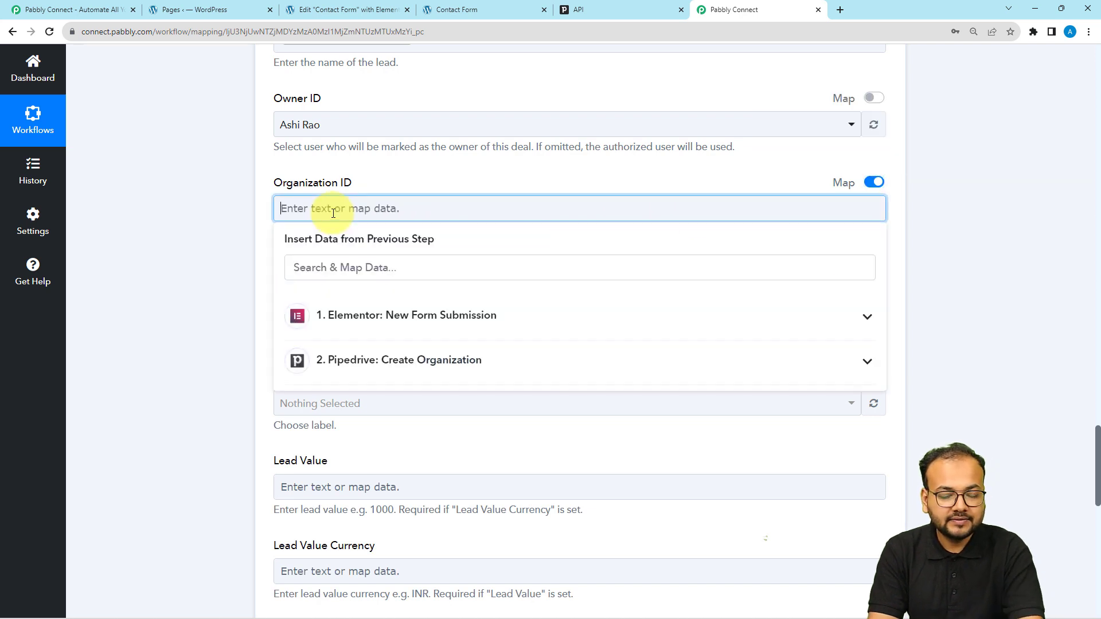
pyautogui.click(334, 360)
pyautogui.click(336, 426)
pyautogui.click(212, 298)
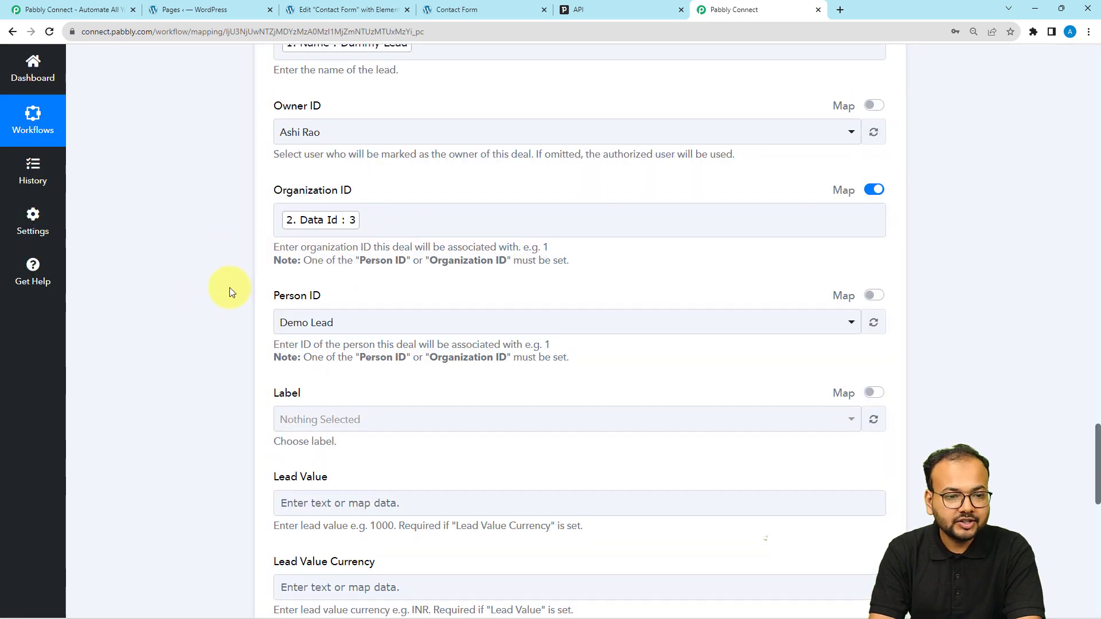
# Step: Check the available Person ID options, enable mapping for Person ID and clear its value so the field is empty
pyautogui.scroll(1, 241, 247)
pyautogui.scroll(-1, 159, 252)
pyautogui.scroll(-2, 159, 259)
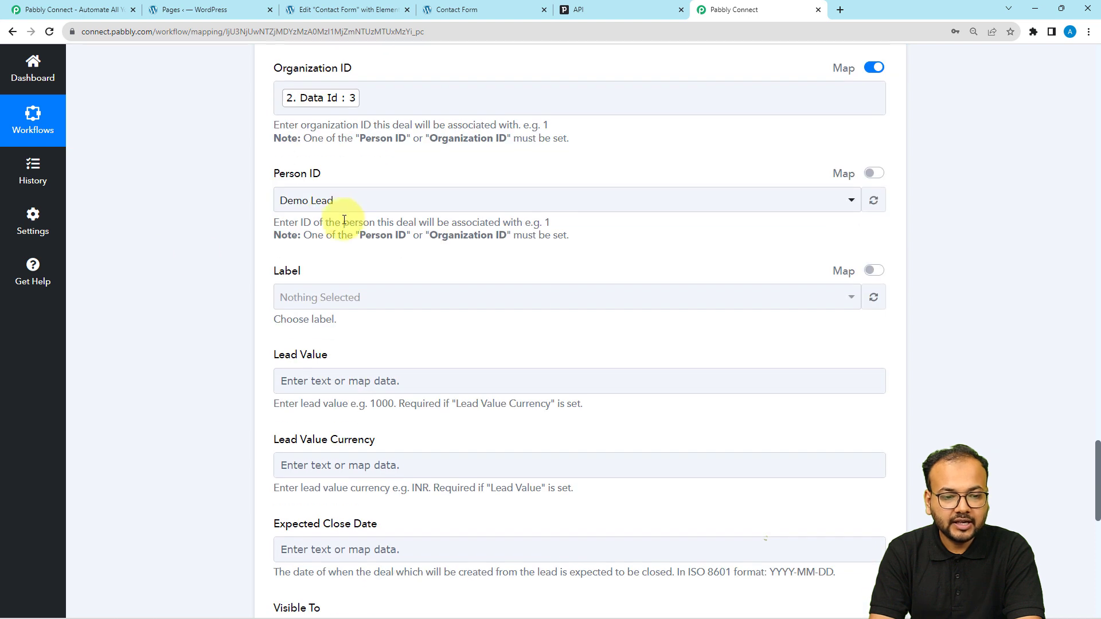
pyautogui.click(399, 207)
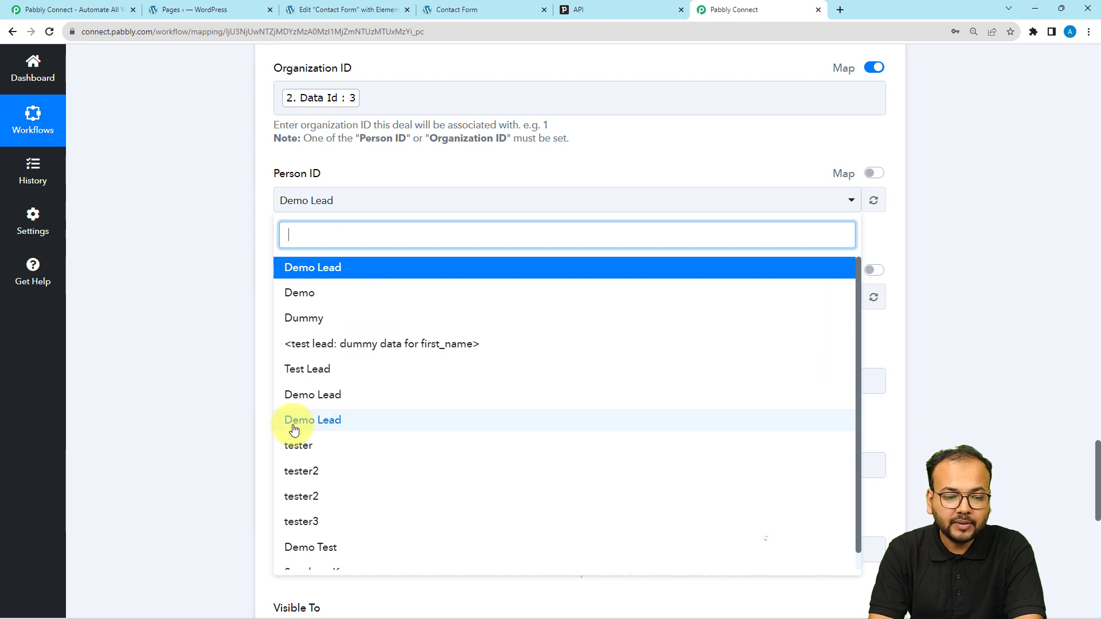
pyautogui.click(212, 389)
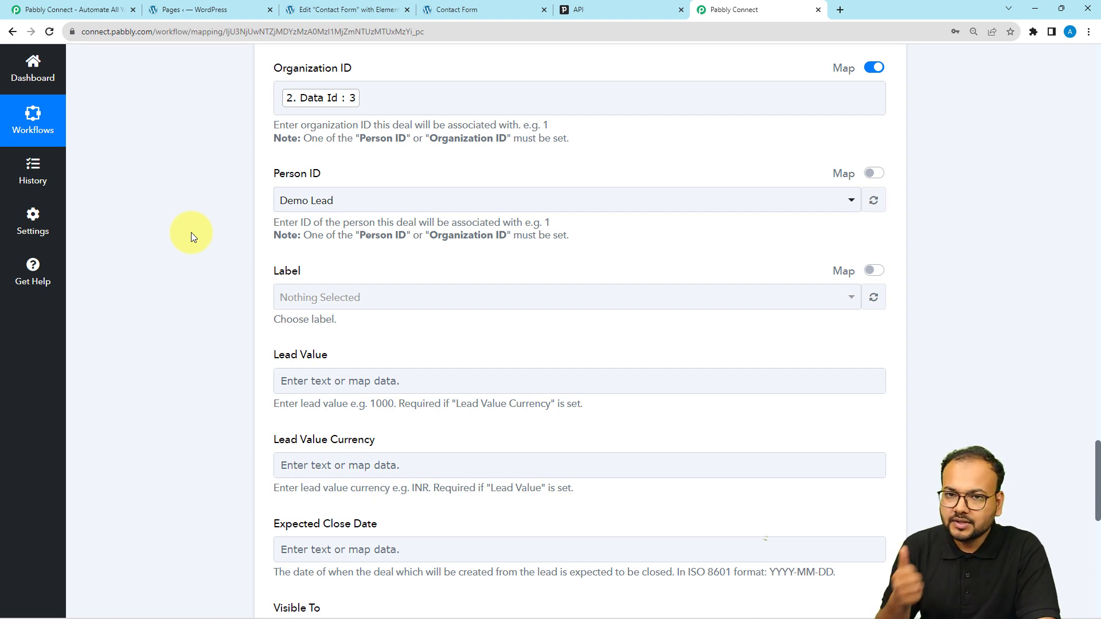
pyautogui.click(875, 173)
pyautogui.click(578, 203)
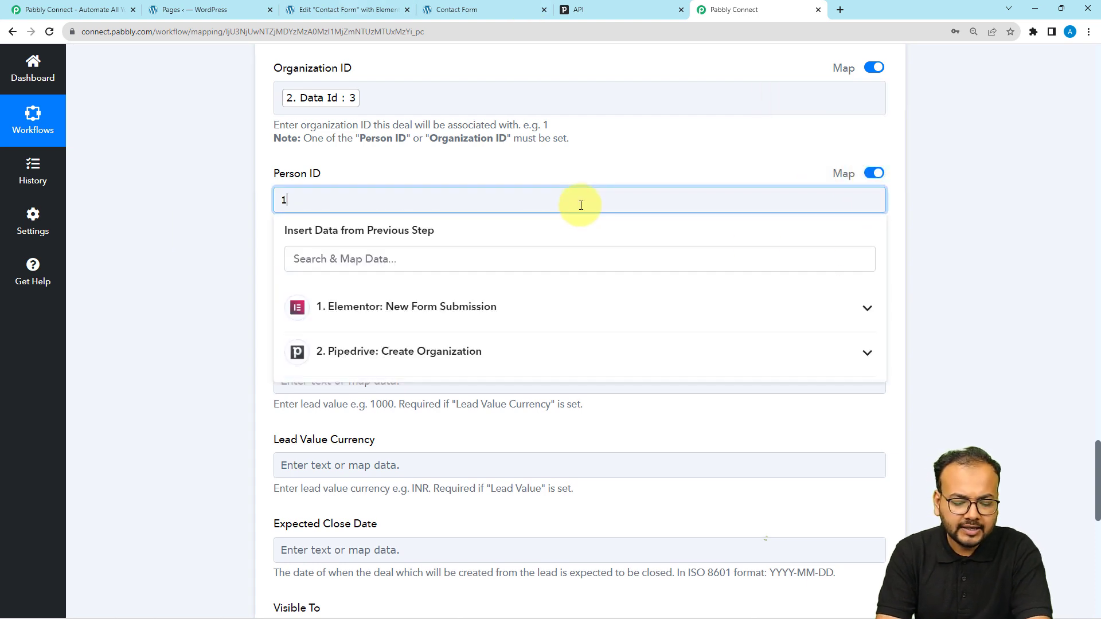
pyautogui.click(229, 210)
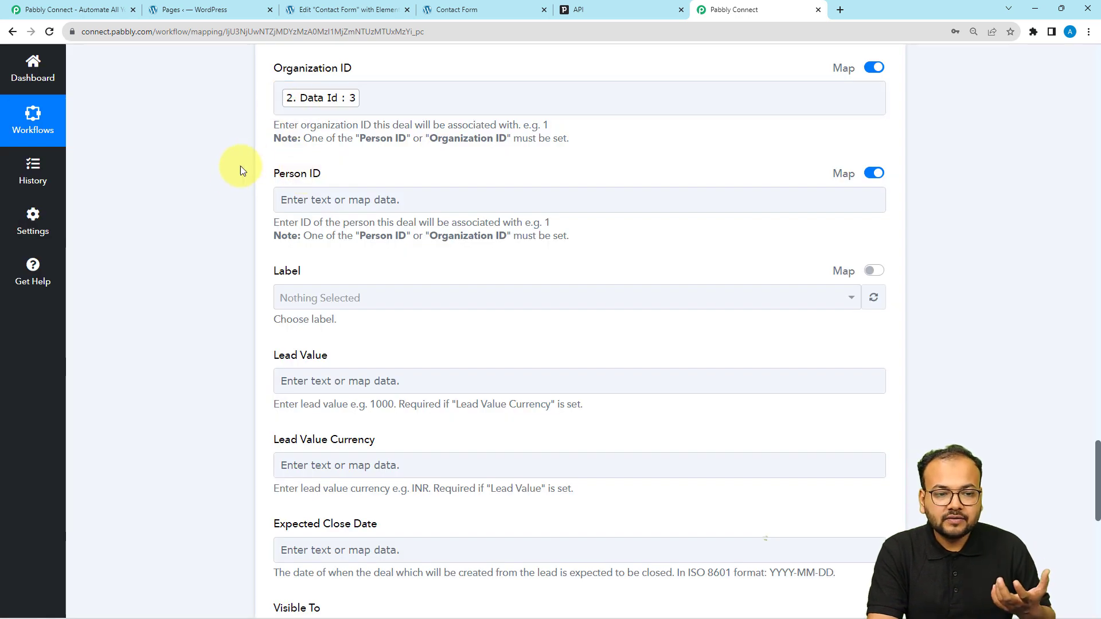
# Step: Set the lead's Label to Warm
pyautogui.scroll(1, 225, 191)
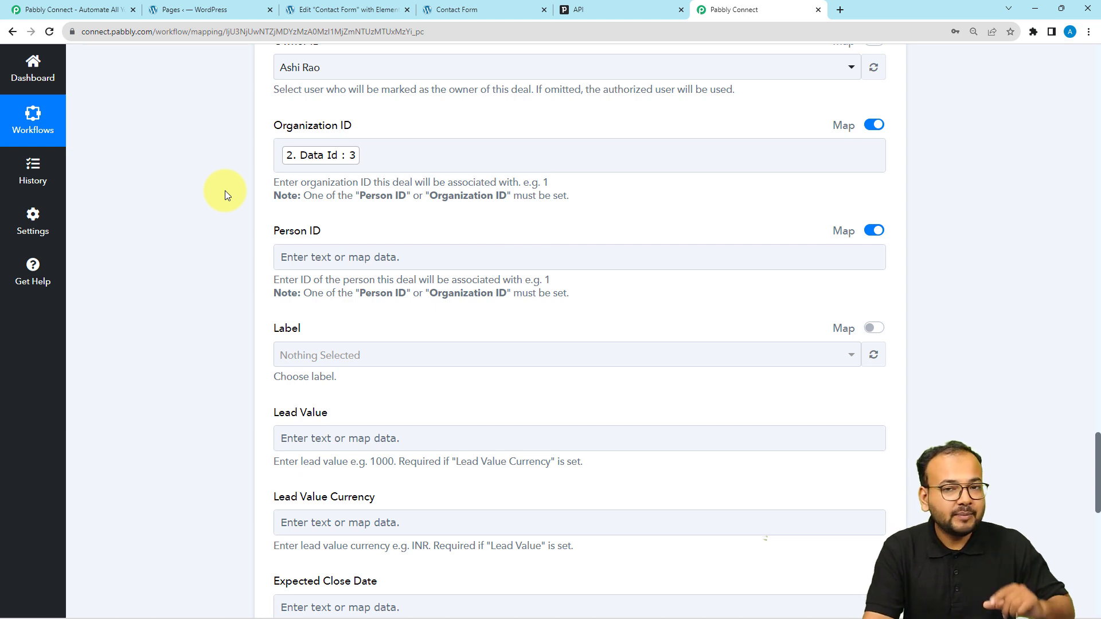
pyautogui.scroll(-3, 225, 191)
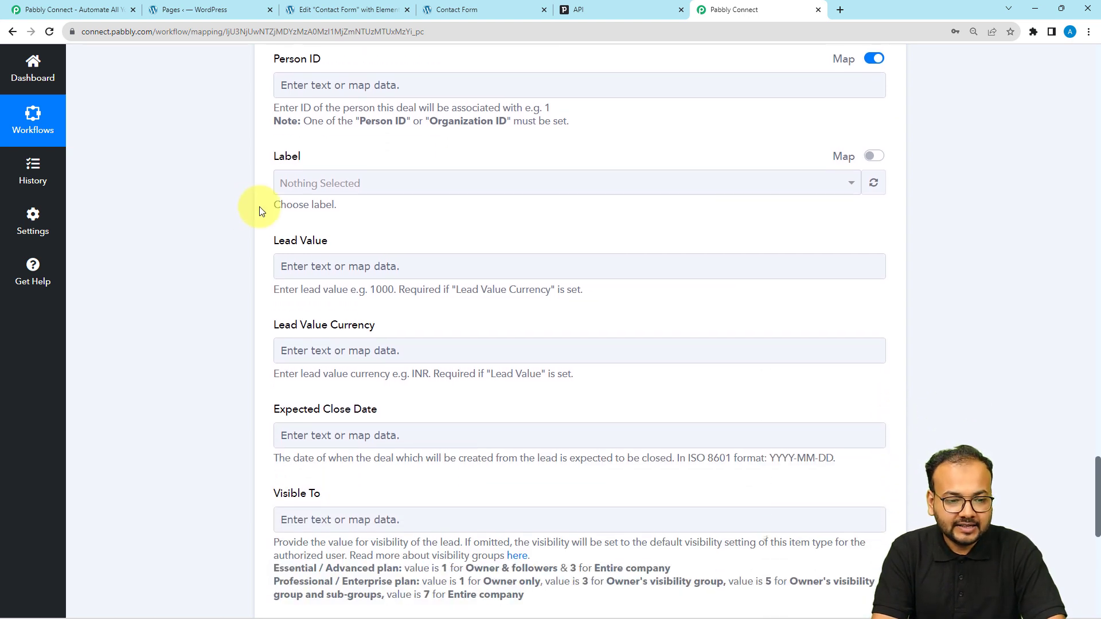
pyautogui.click(319, 185)
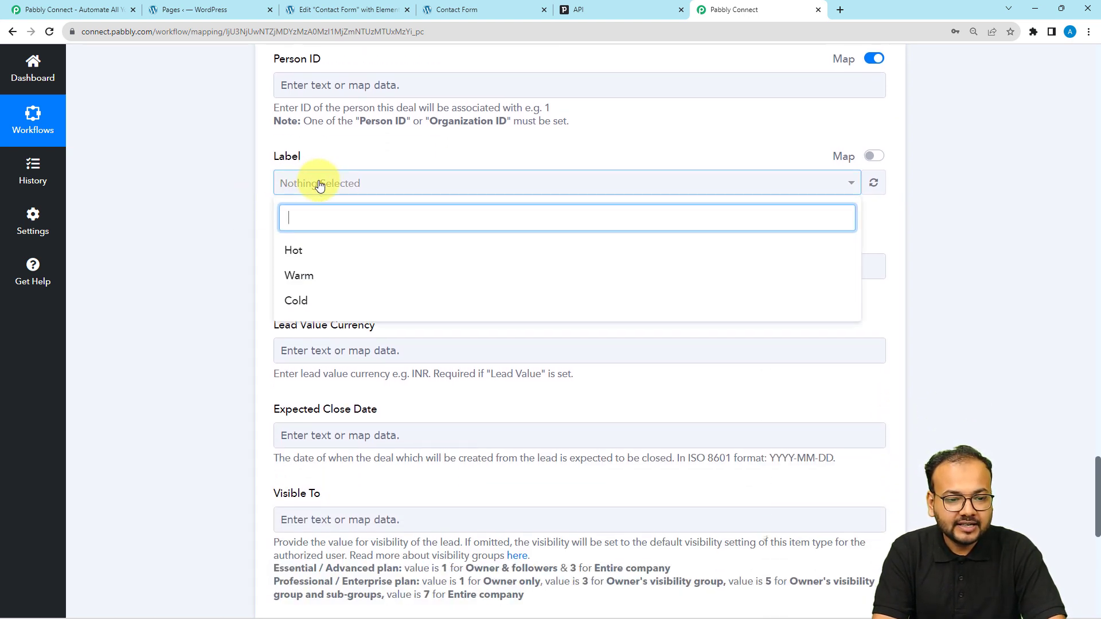
pyautogui.click(298, 276)
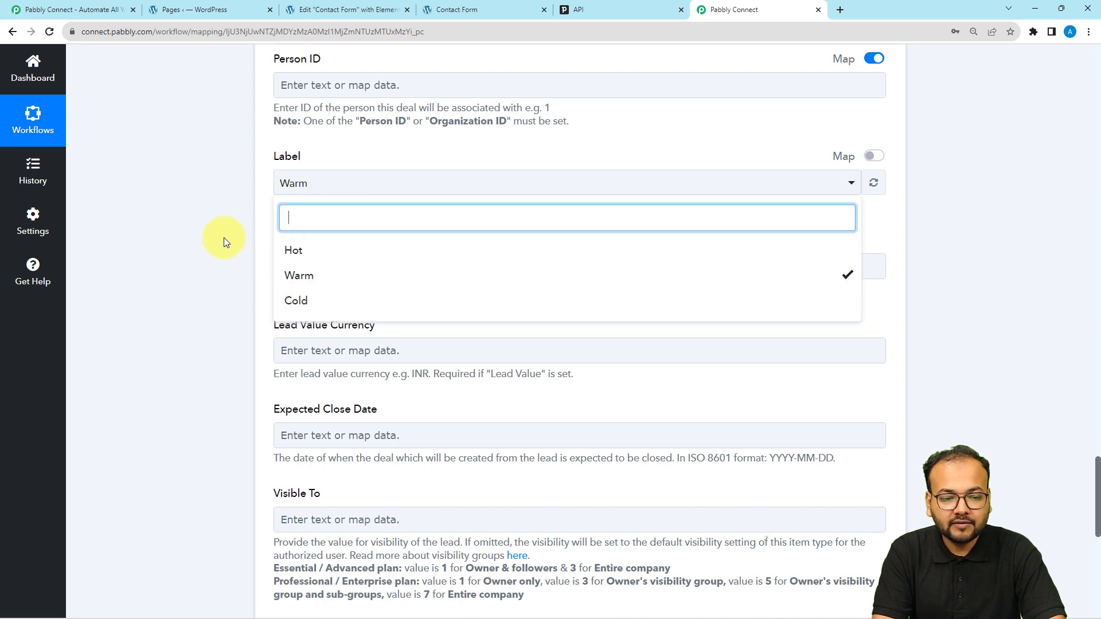
pyautogui.click(224, 238)
# Step: Map the Lead Value field to the Lead Value from the Elementor form submission
pyautogui.scroll(-1, 229, 235)
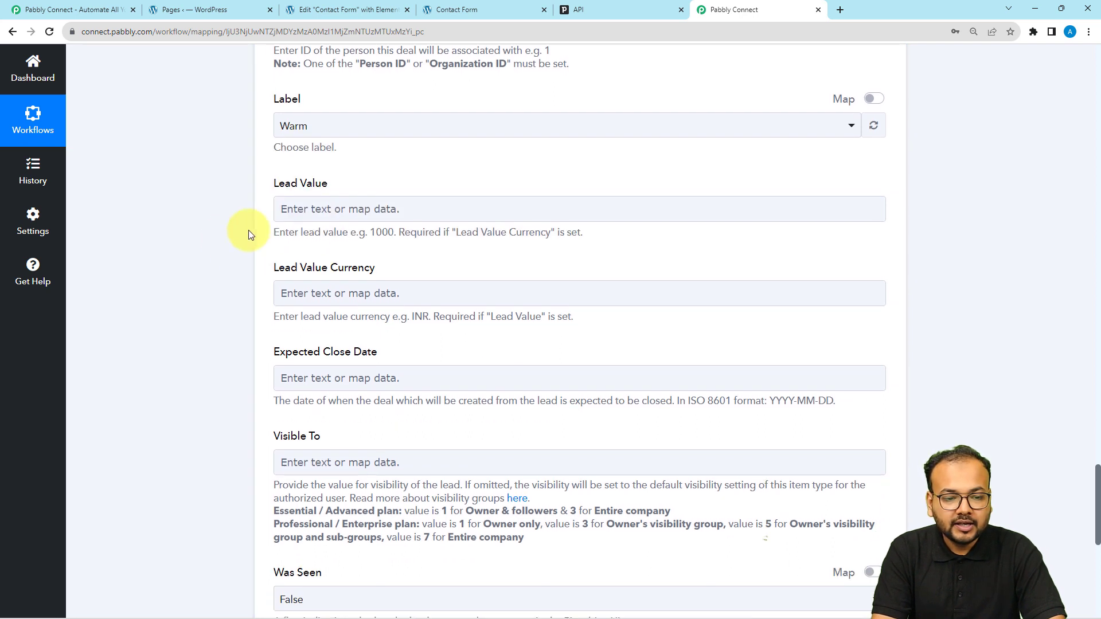
pyautogui.click(310, 213)
pyautogui.click(319, 314)
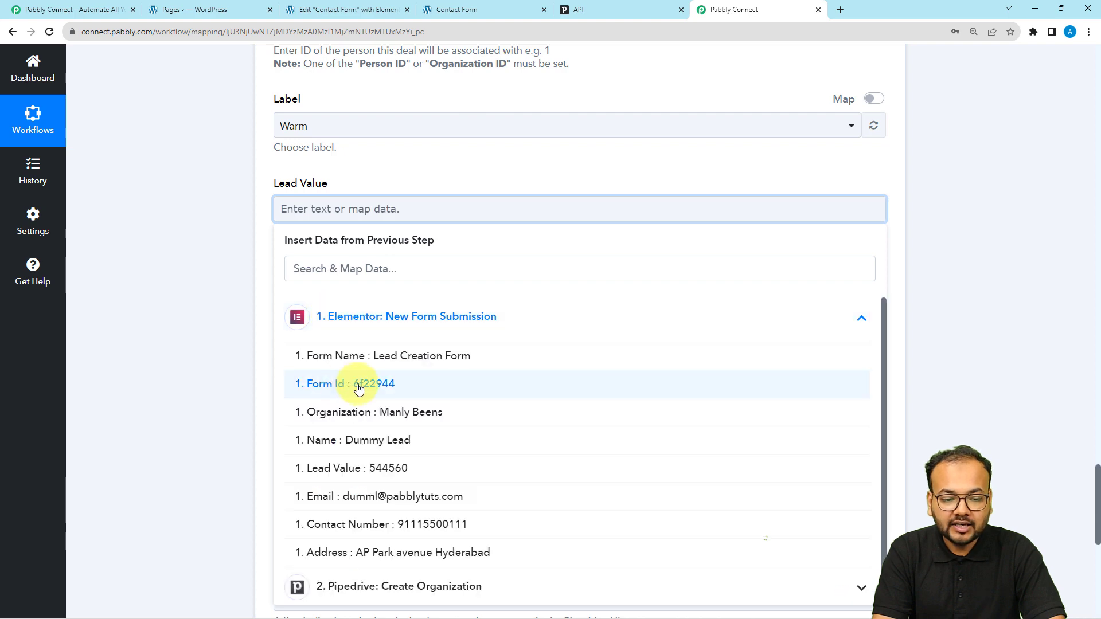
pyautogui.click(373, 469)
pyautogui.click(248, 349)
# Step: Set the Lead Value Currency to INR
pyautogui.click(322, 313)
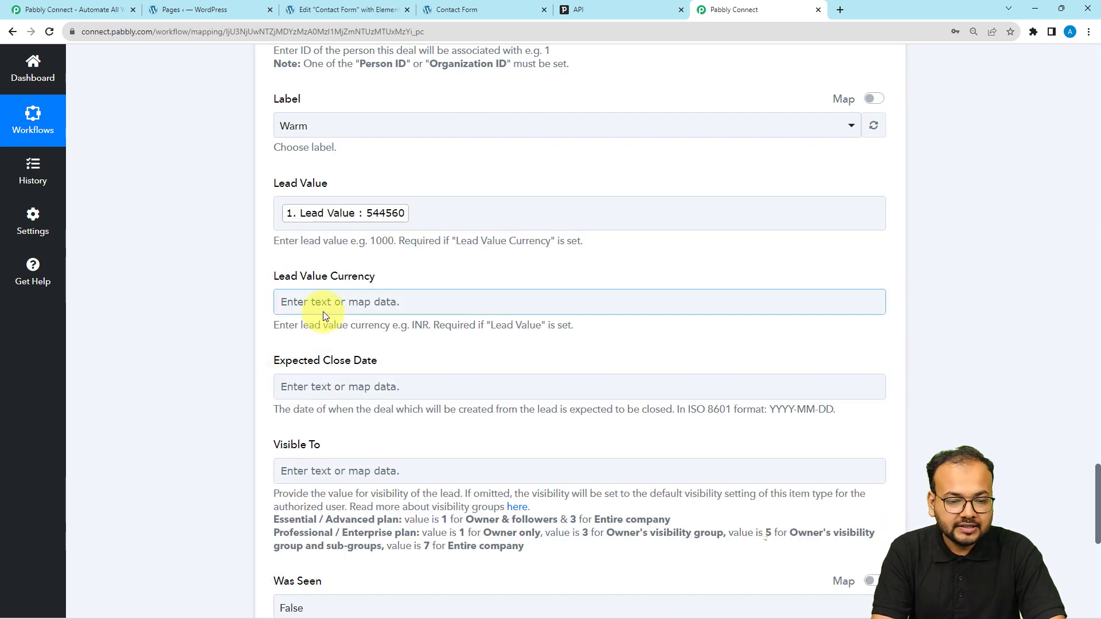
pyautogui.click(341, 307)
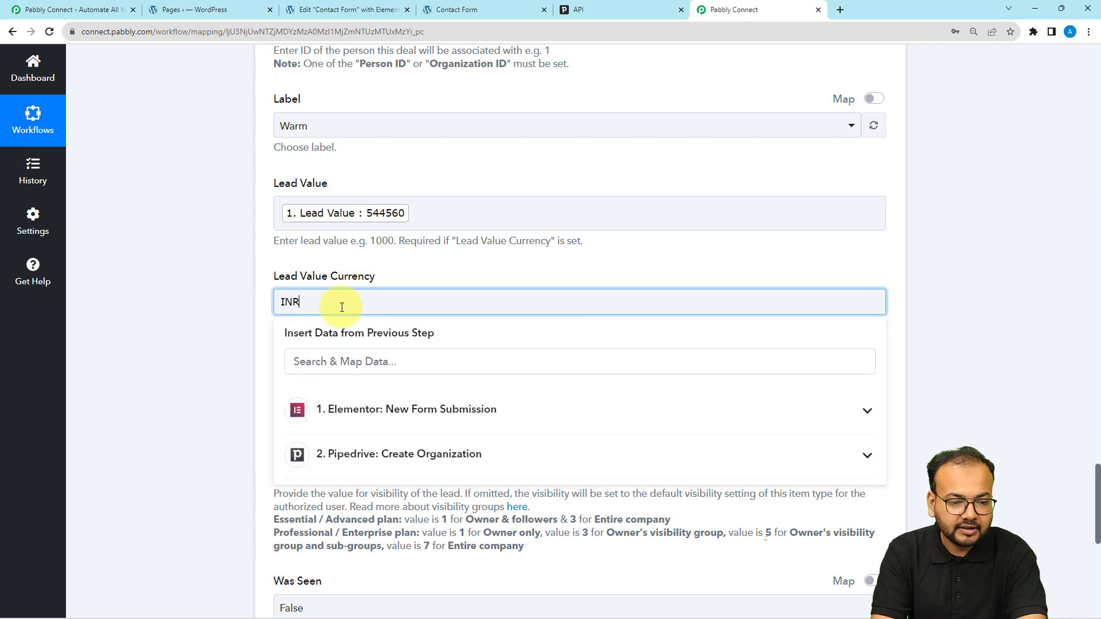
pyautogui.click(254, 302)
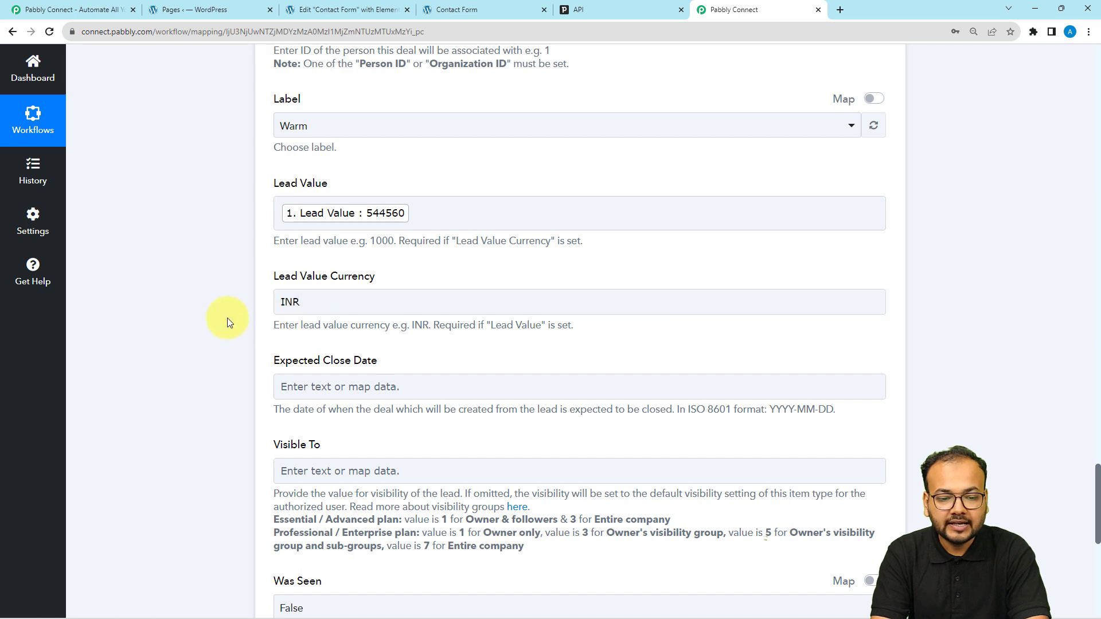
# Step: Check the date format required for Expected Close Date and the visibility values described for Visible To
pyautogui.scroll(-1, 228, 320)
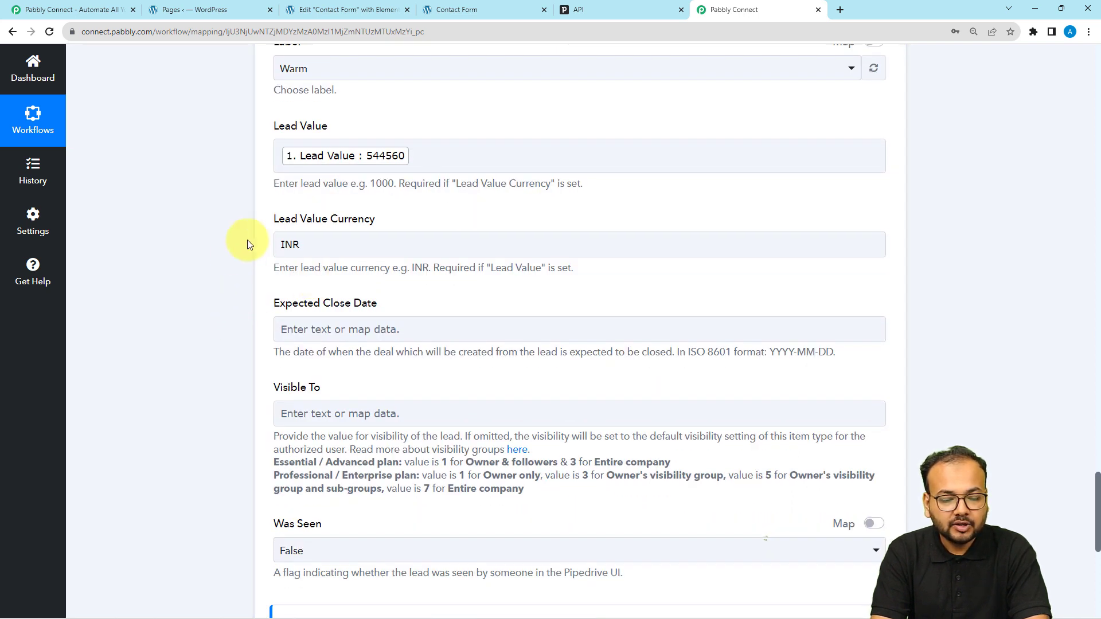
pyautogui.scroll(-2, 238, 287)
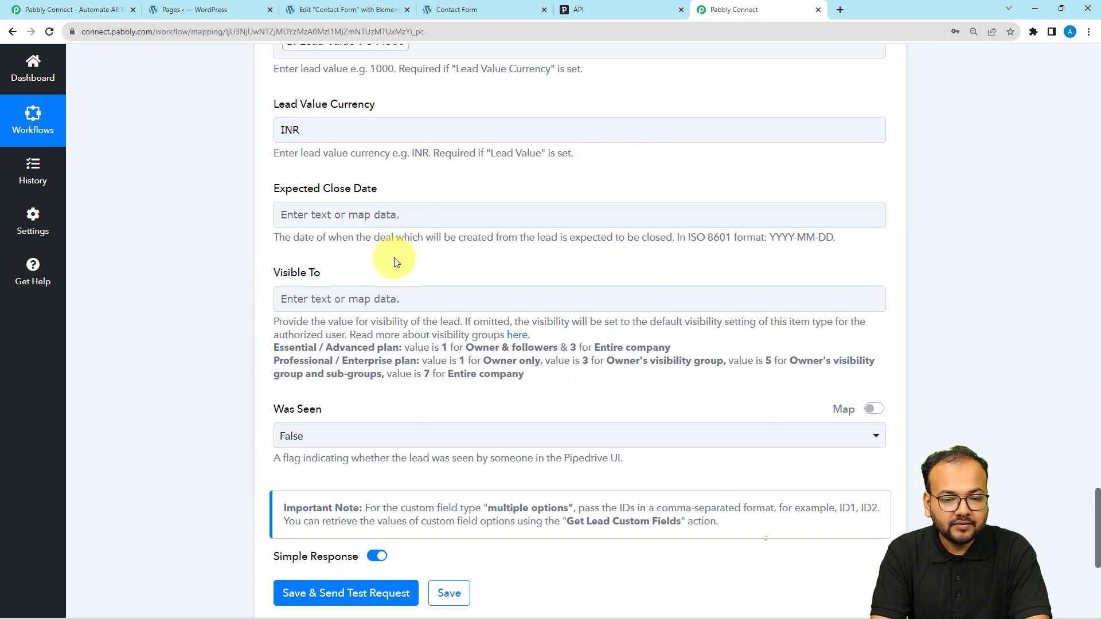
pyautogui.moveTo(776, 240); pyautogui.dragTo(836, 238)
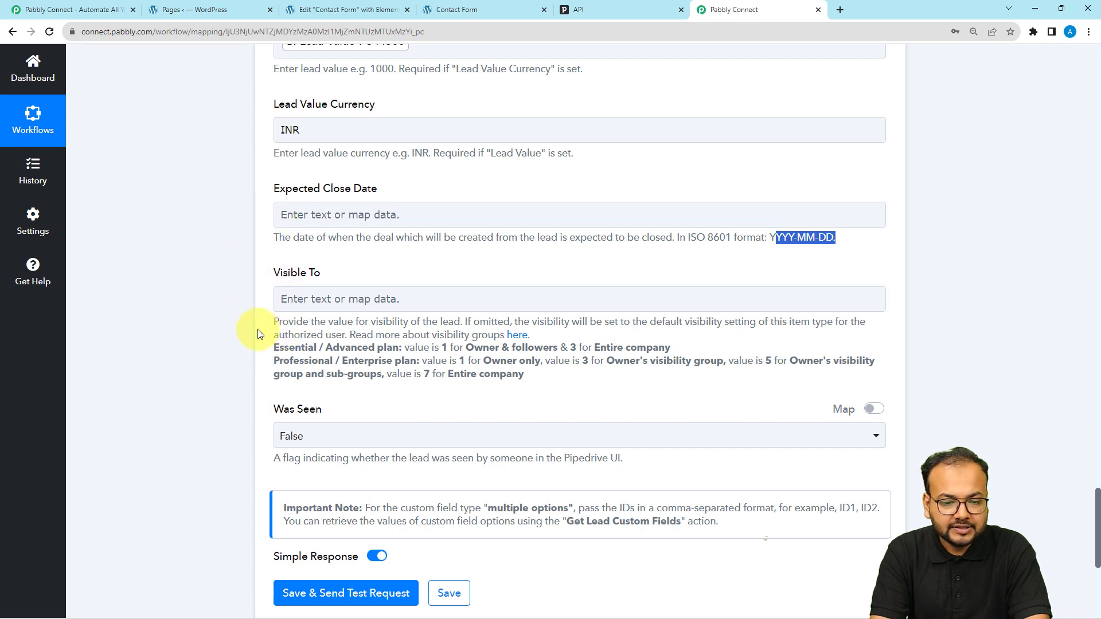
pyautogui.scroll(-1, 223, 350)
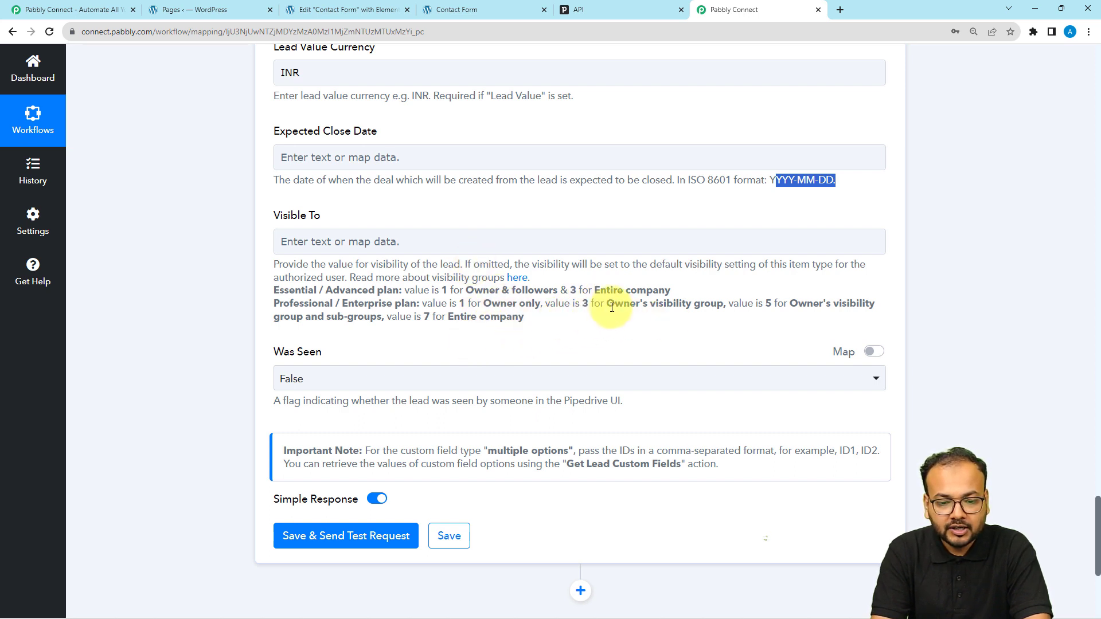
# Step: Set the lead's Visible To value to 7 for Entire company visibility
pyautogui.moveTo(608, 304); pyautogui.dragTo(711, 319)
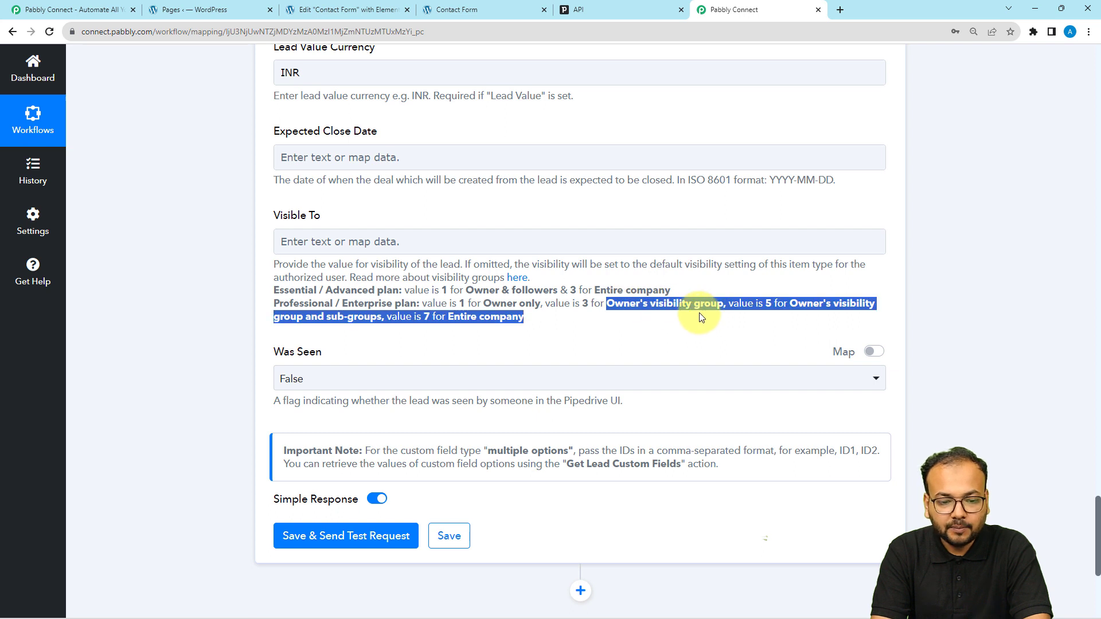
pyautogui.click(399, 237)
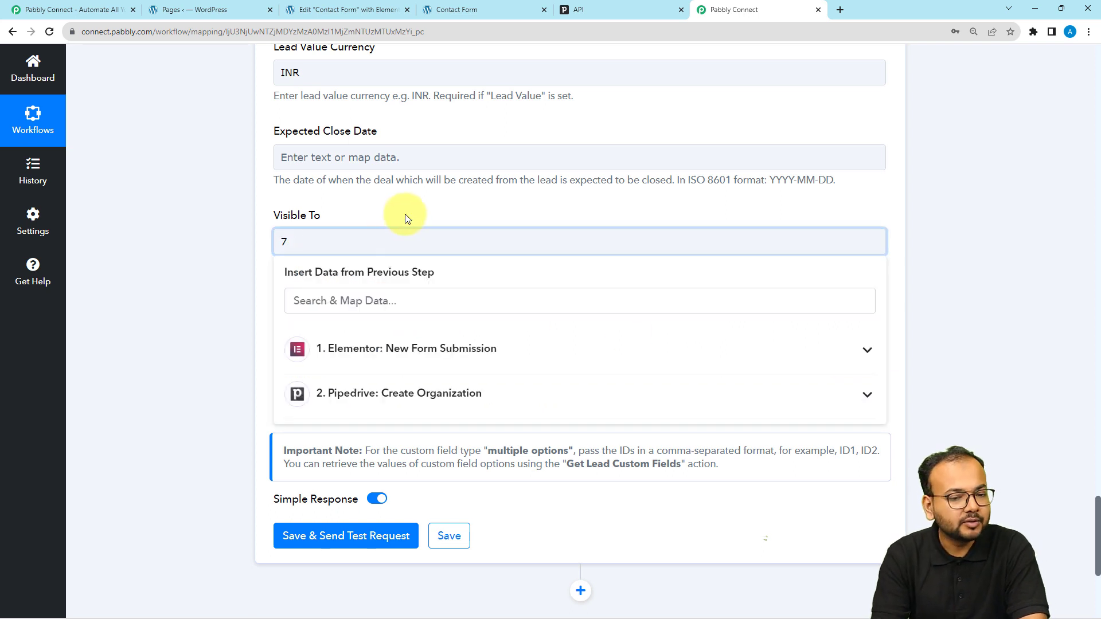
pyautogui.click(167, 297)
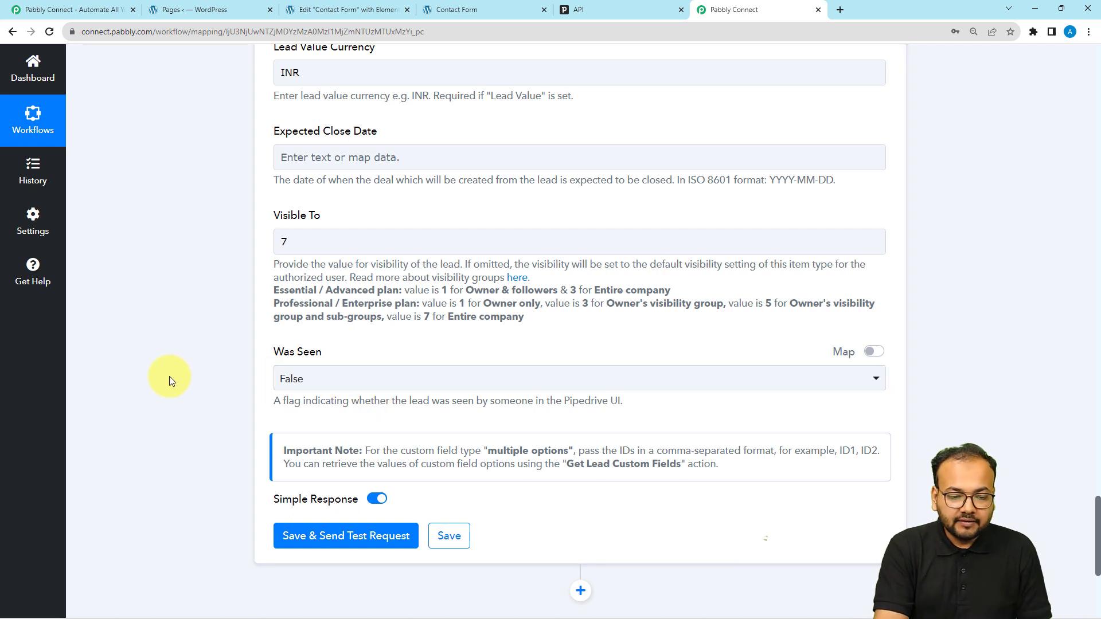
pyautogui.scroll(-1, 170, 377)
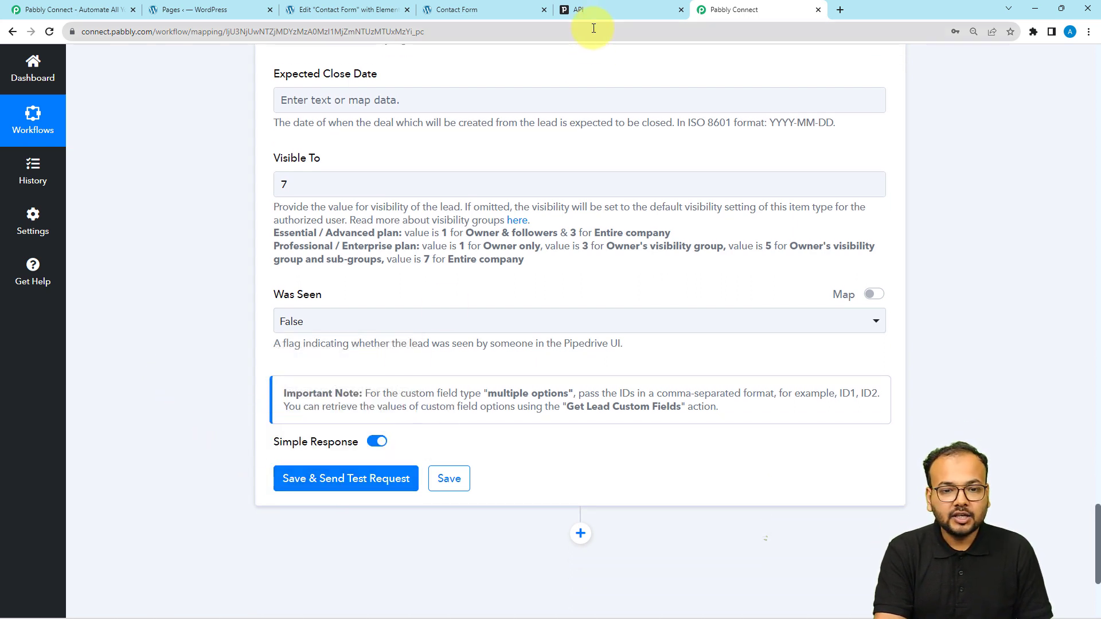
# Step: Switch to Pipedrive and view the existing leads in the Leads Inbox, then return to the Pabbly Connect workflow
pyautogui.click(597, 7)
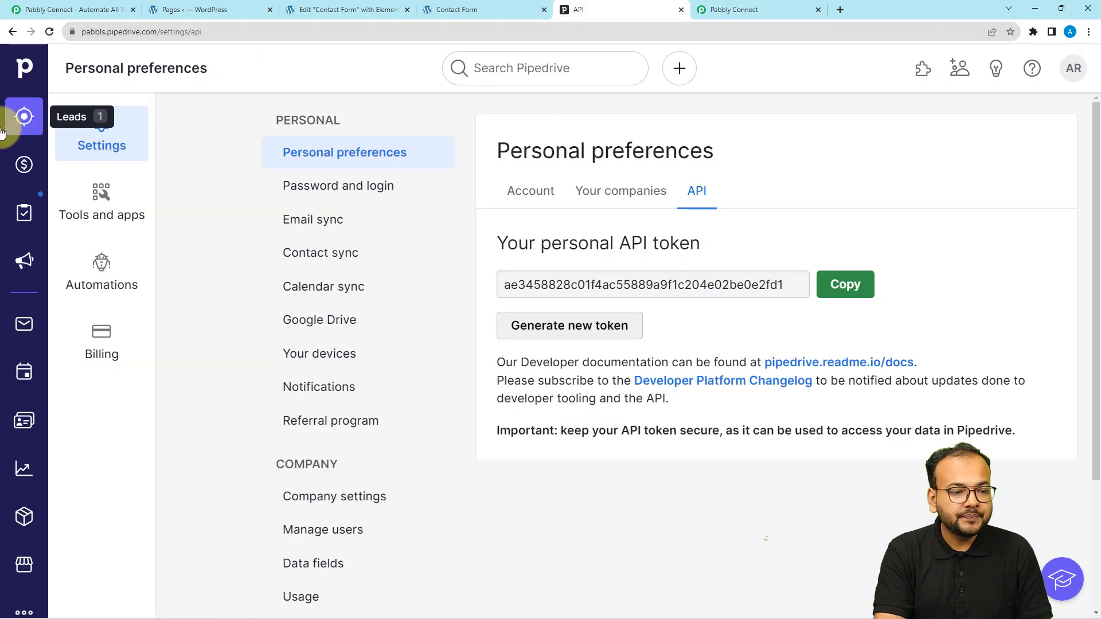
pyautogui.click(23, 130)
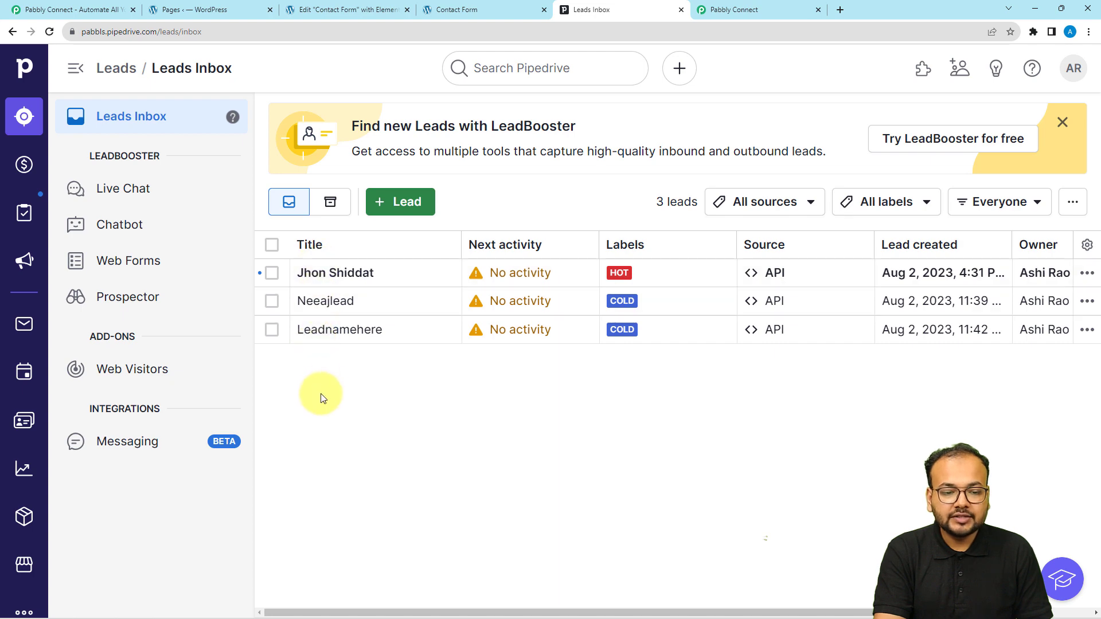
pyautogui.click(760, 9)
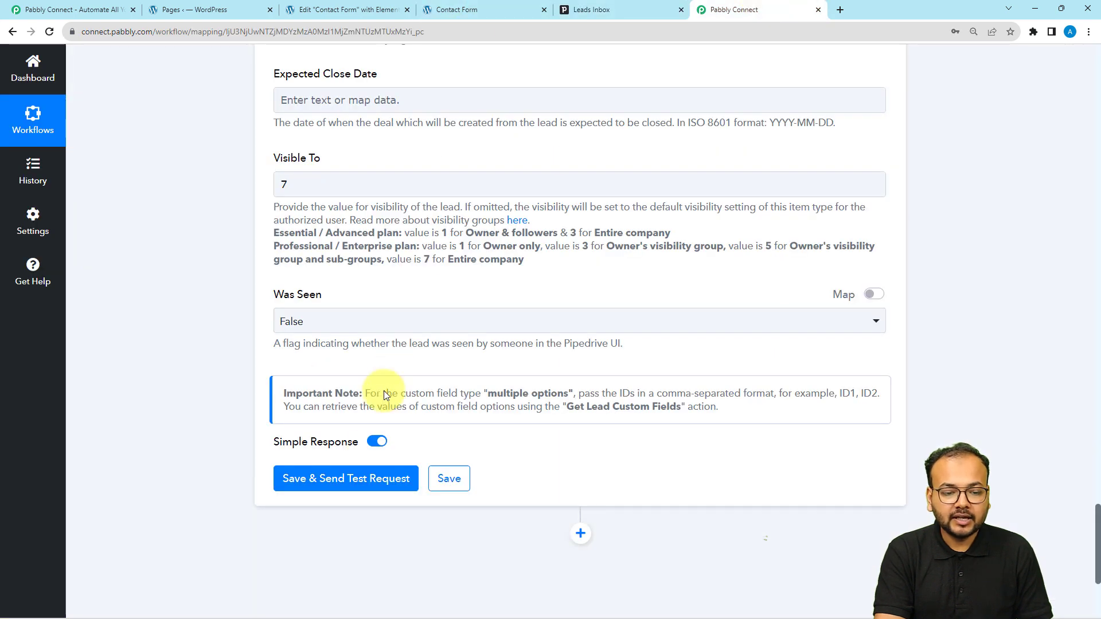
# Step: Save the Create Lead action with a test request and review the response received
pyautogui.click(345, 478)
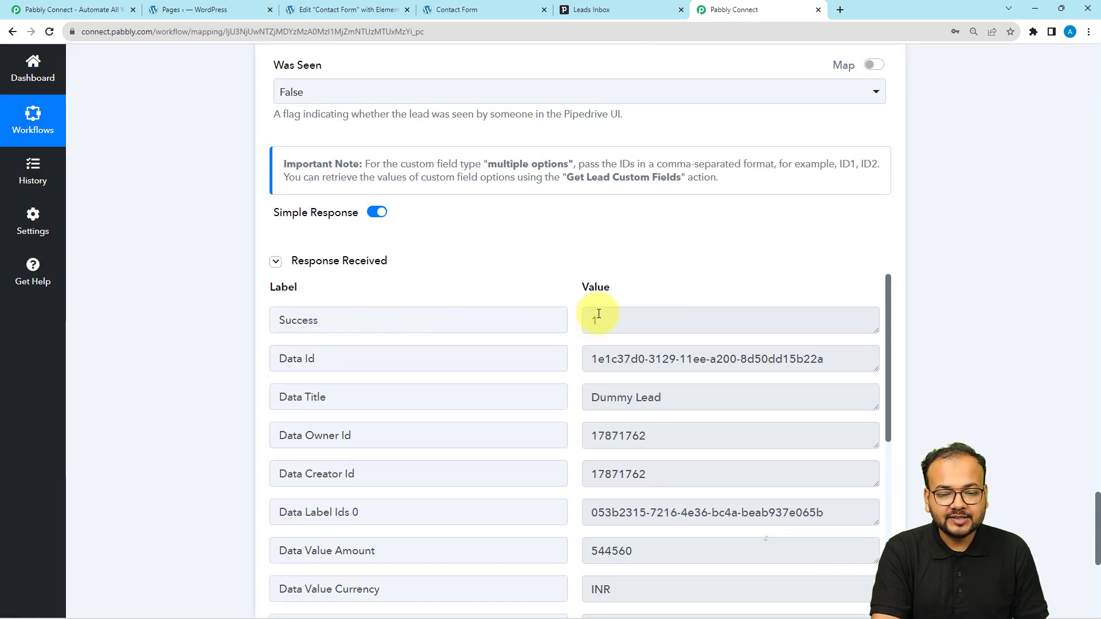
pyautogui.scroll(-1, 513, 361)
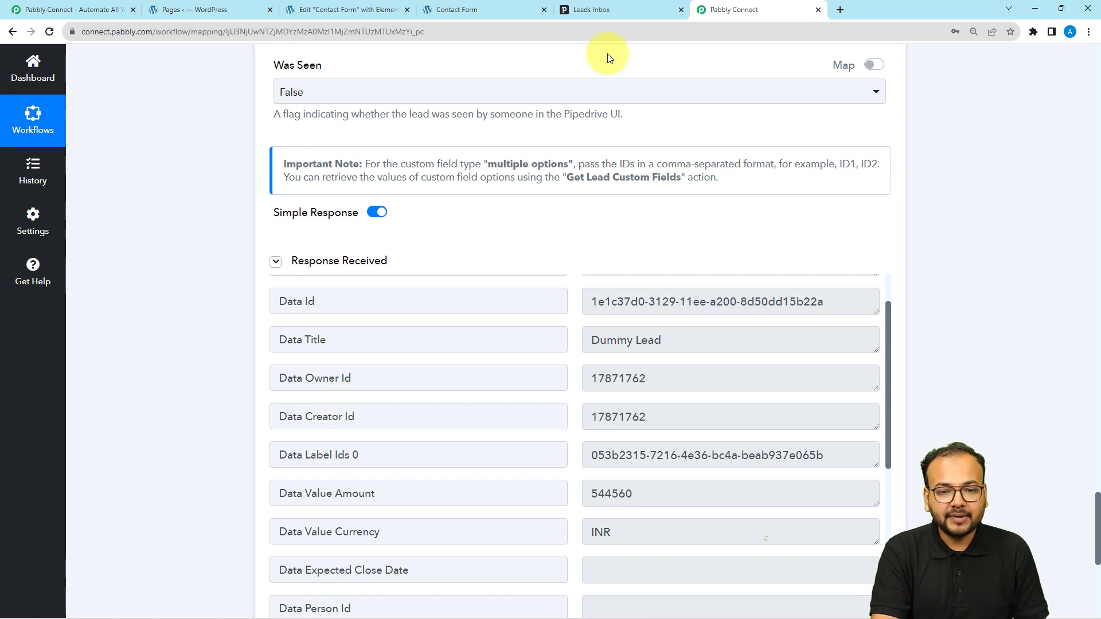
# Step: Switch to Pipedrive, reload the Leads Inbox, and open Dummy Lead to check its label, value and linked organization
pyautogui.click(601, 13)
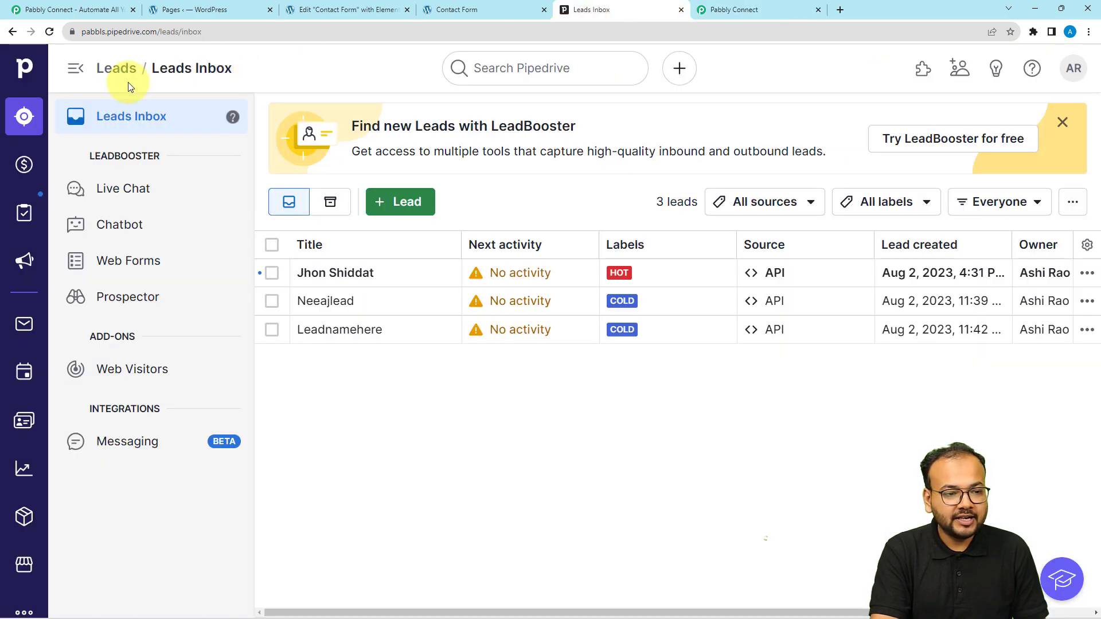
pyautogui.click(51, 34)
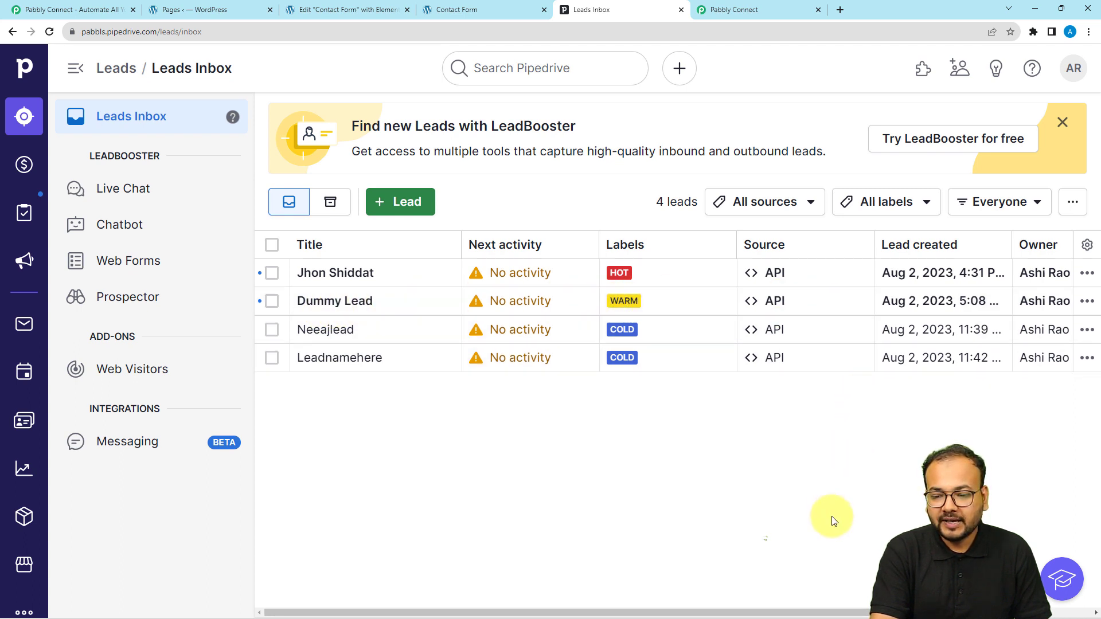
pyautogui.moveTo(808, 613); pyautogui.dragTo(745, 612)
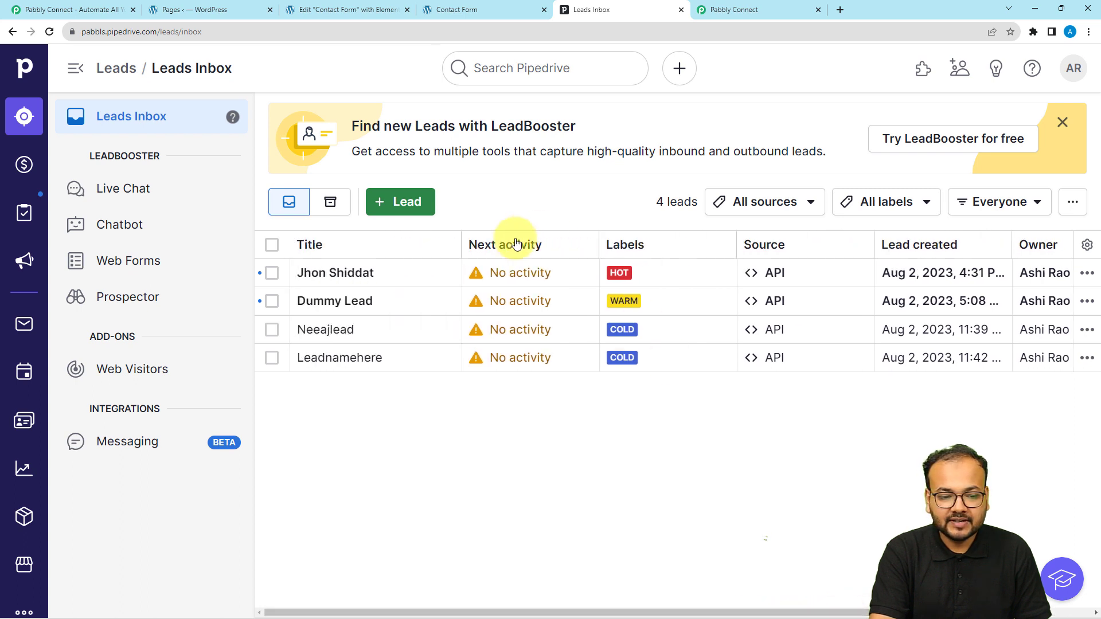
pyautogui.click(357, 297)
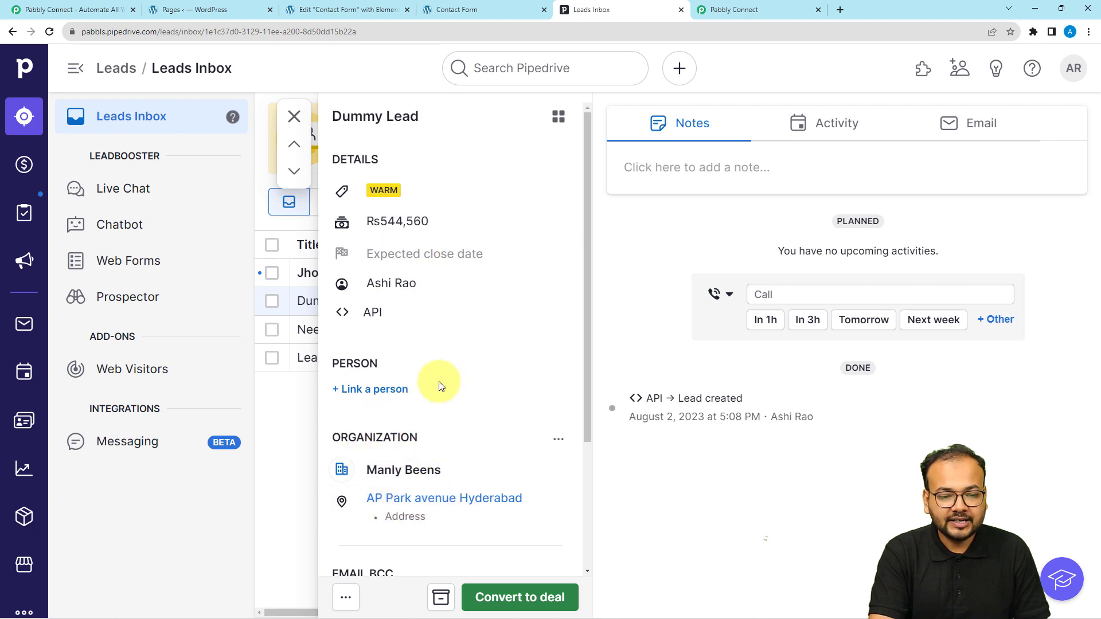
pyautogui.scroll(-1, 432, 373)
pyautogui.scroll(5, 436, 344)
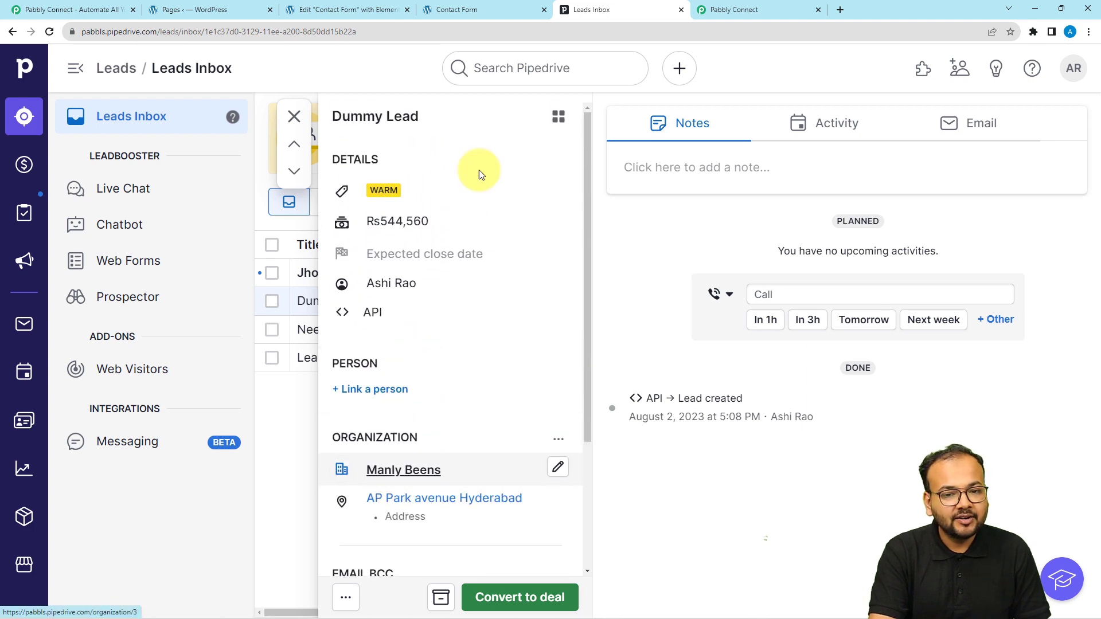
# Step: Return to the Pabbly Connect workflow and collapse the Elementor trigger, Create Organization and Create Lead steps
pyautogui.click(711, 10)
pyautogui.scroll(20, 1095, 99)
pyautogui.moveTo(1095, 123); pyautogui.dragTo(1093, 55)
pyautogui.click(884, 198)
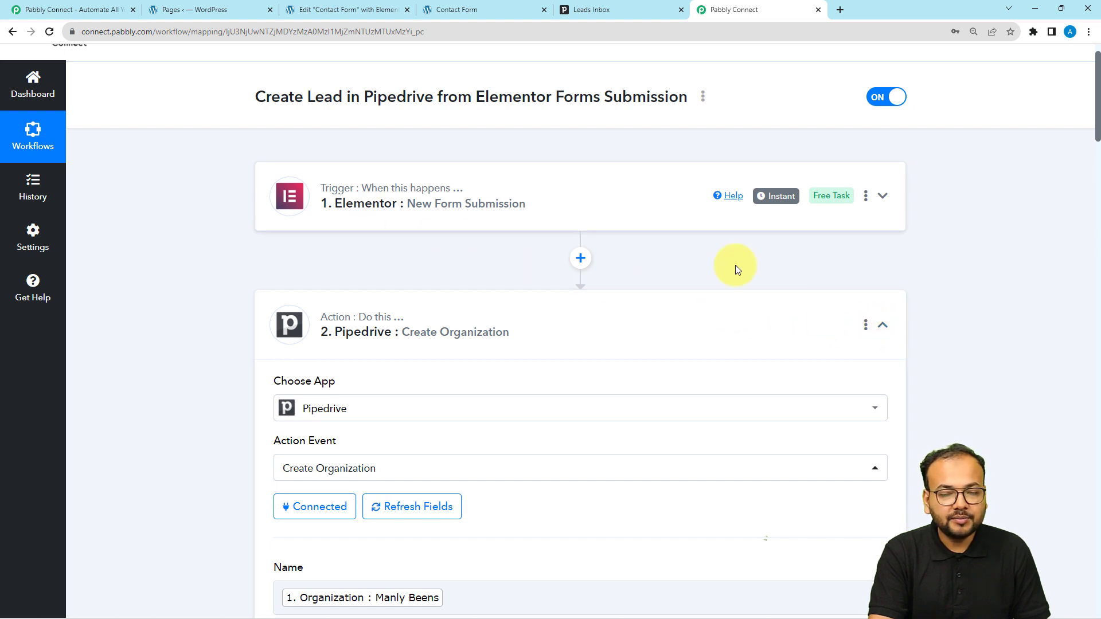
pyautogui.click(884, 327)
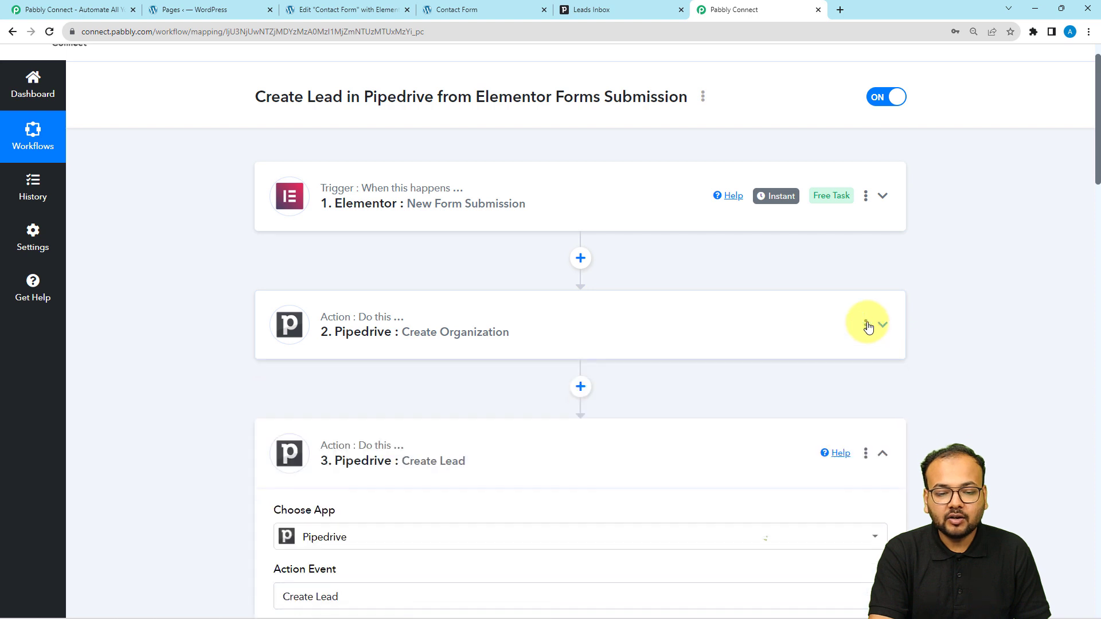
pyautogui.click(884, 455)
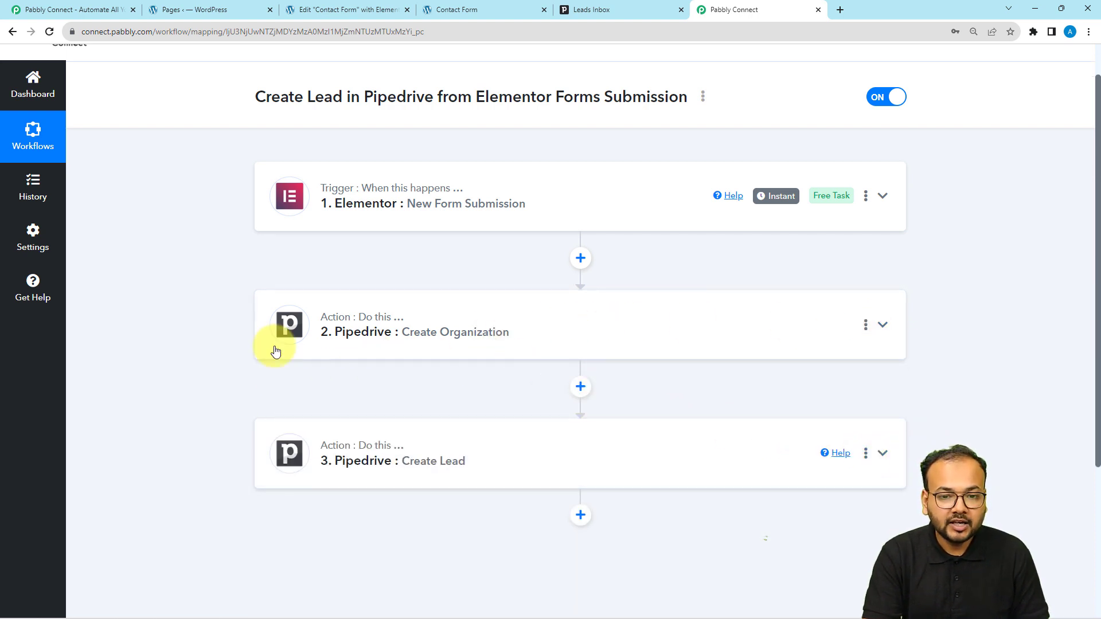